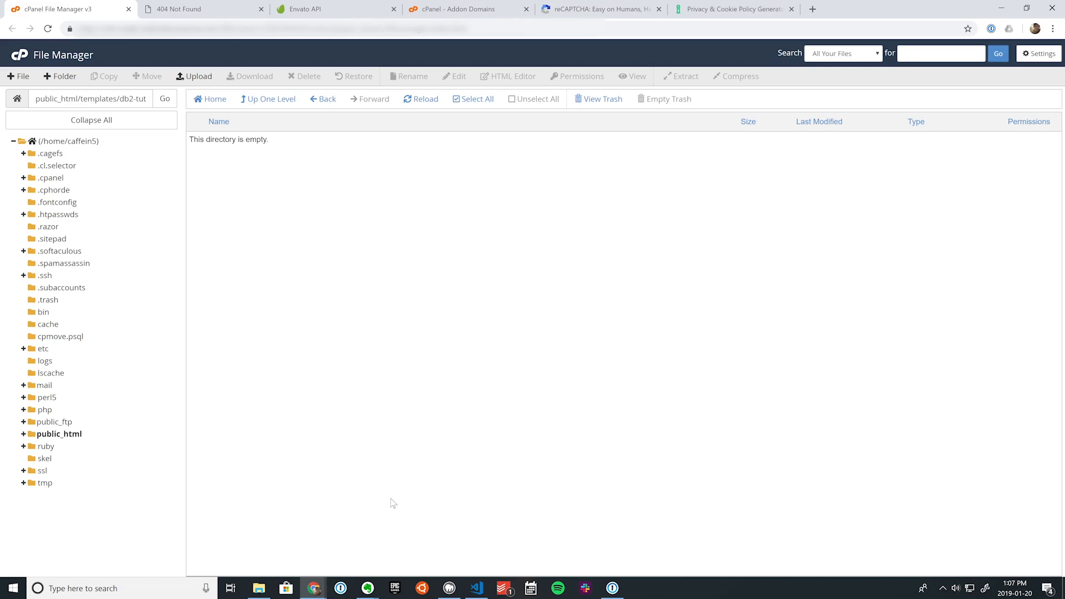
Step: Switch from cPanel File Manager to another window on the taskbar to reach the local download folder
left_click(477, 588)
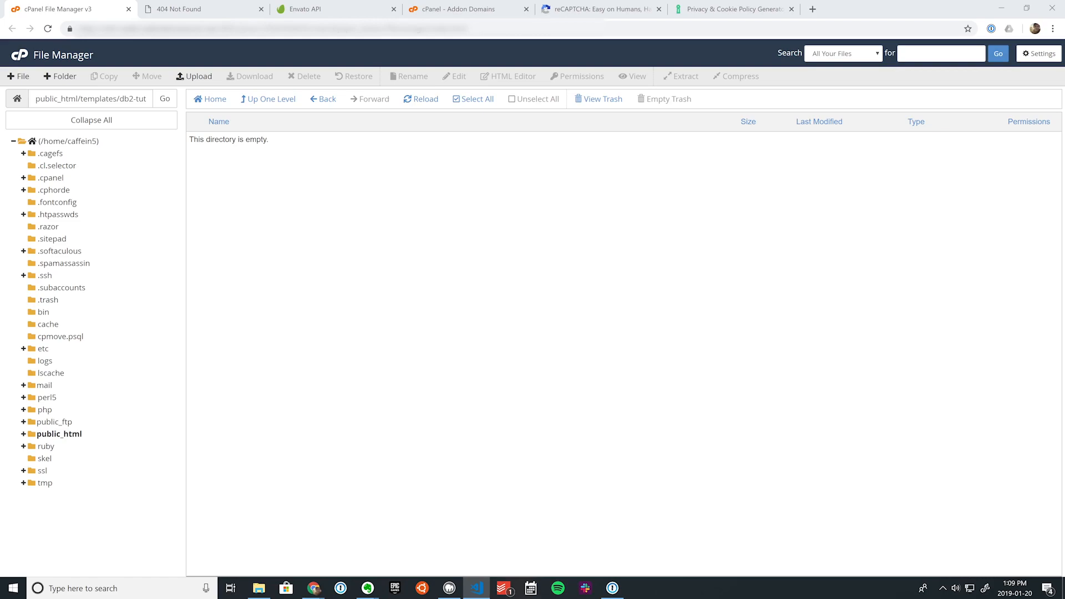
Step: Extract DB2-1.4.0.zip in the Domain Broker Download folder with 7-Zip
left_click(259, 588)
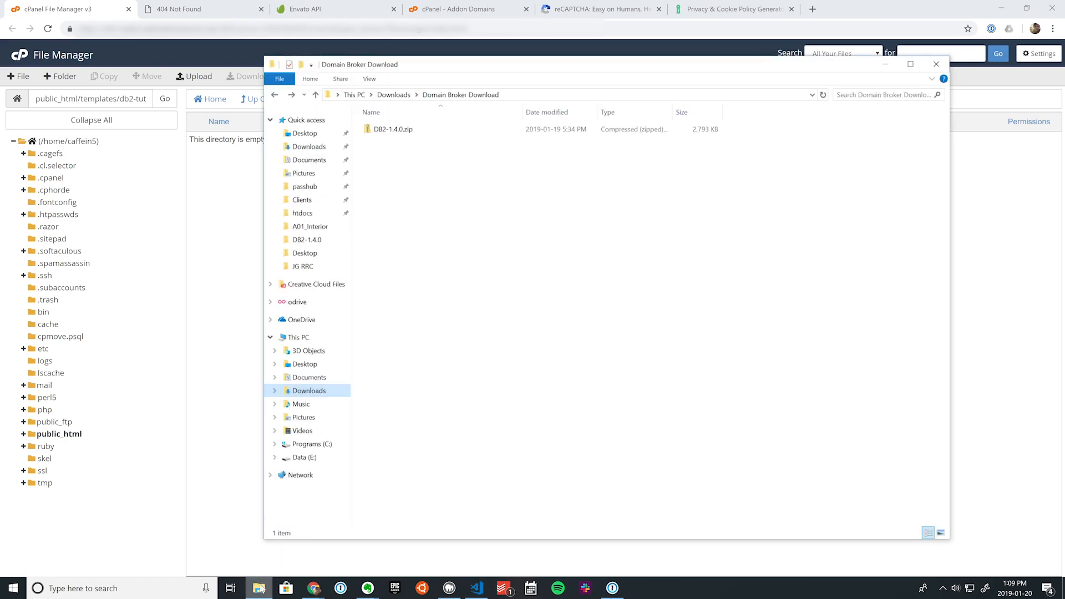
left_click(402, 132)
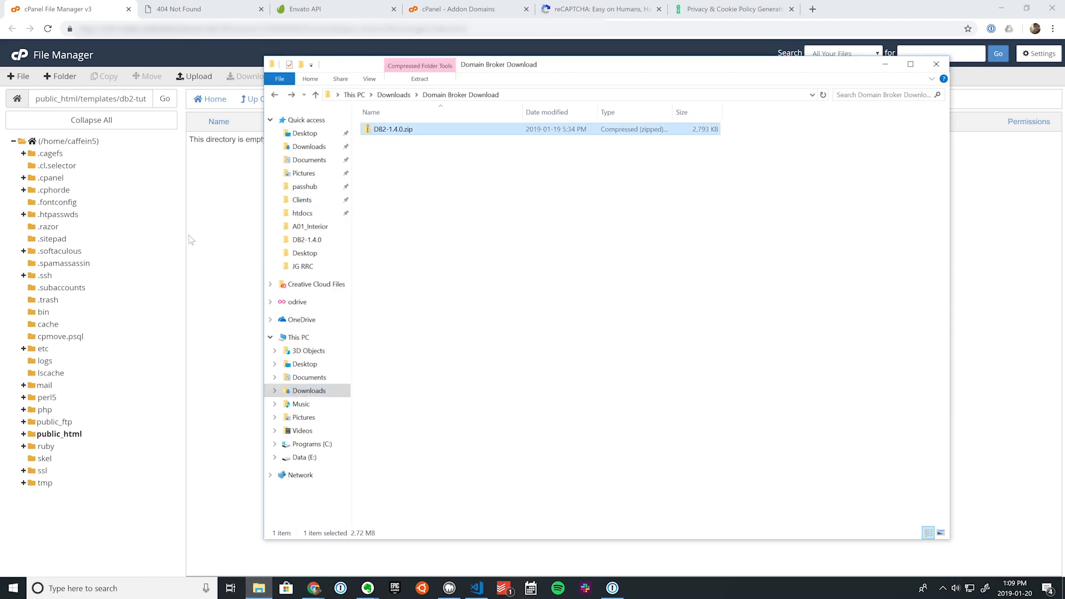
right_click(405, 131)
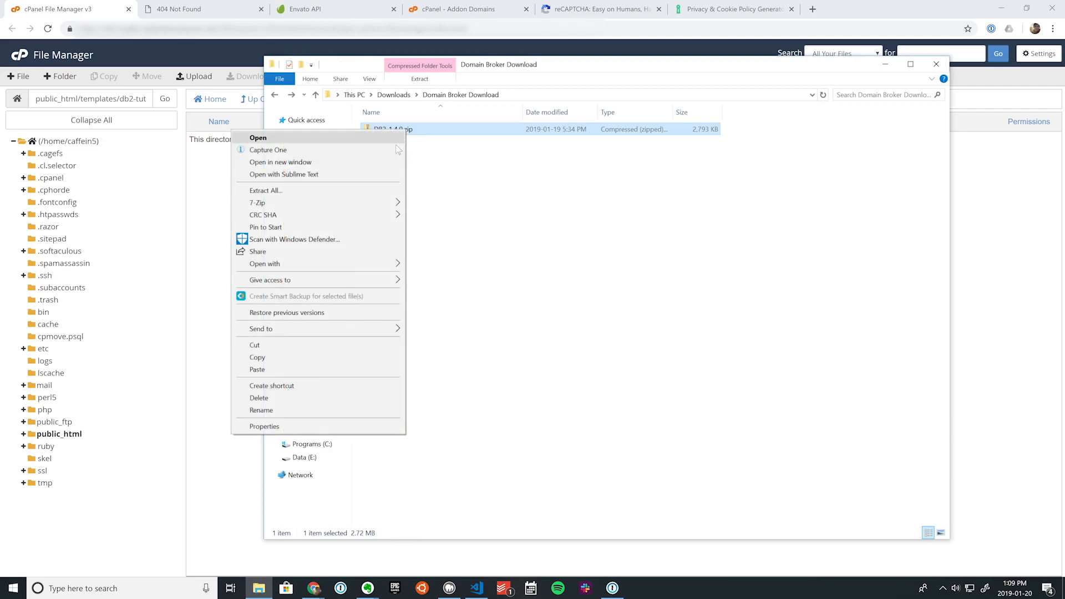
mouse_move(354, 201)
left_click(451, 240)
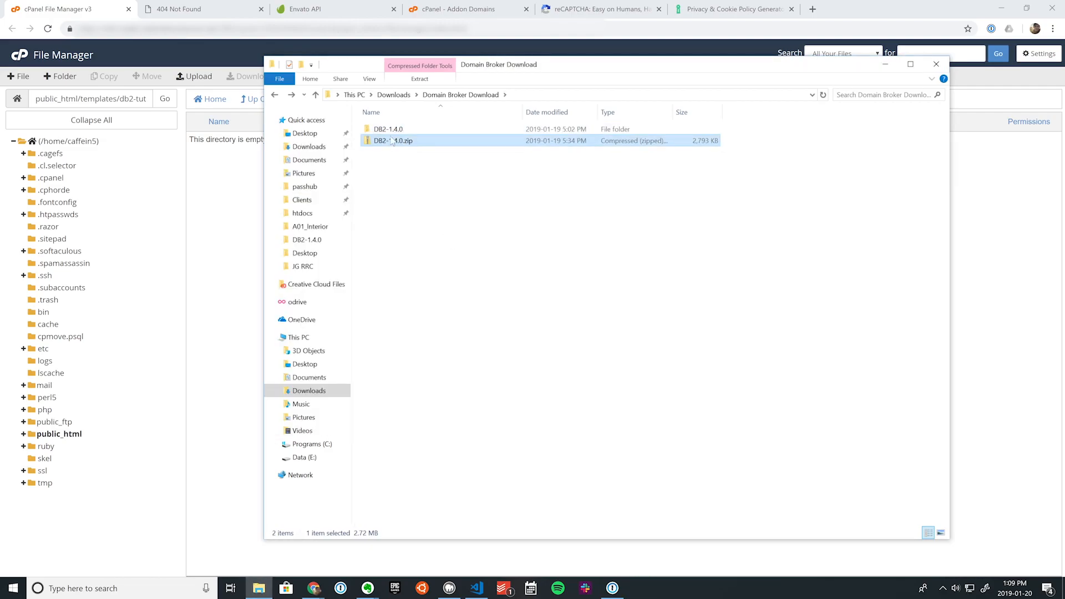
Step: Compress the five items in DB2-1.4.0's Web Files - PHP folder into Web Files - PHP.zip
double_click(401, 131)
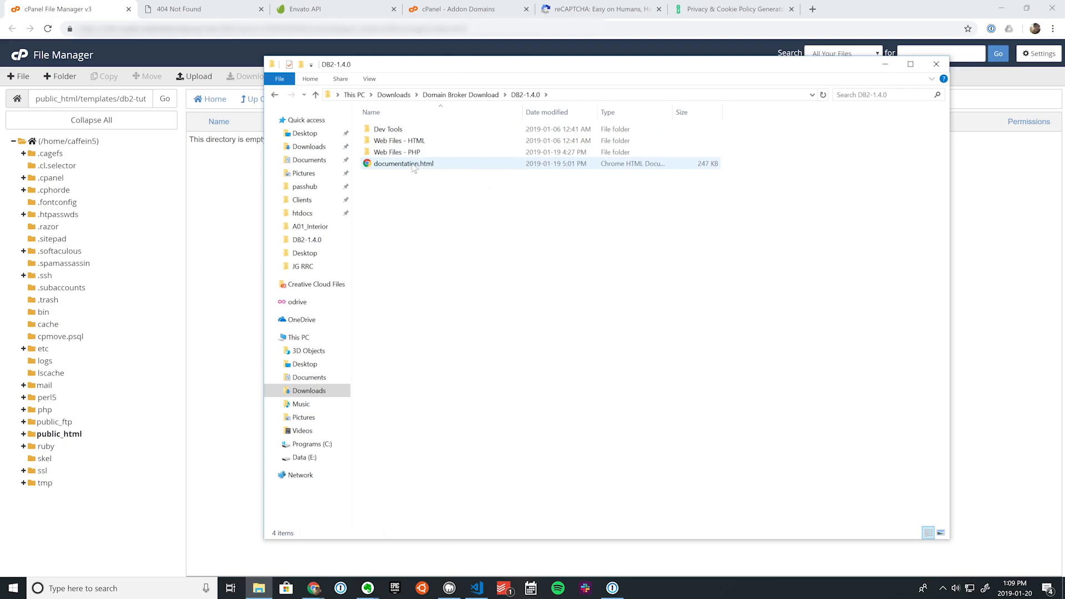
left_click(412, 165)
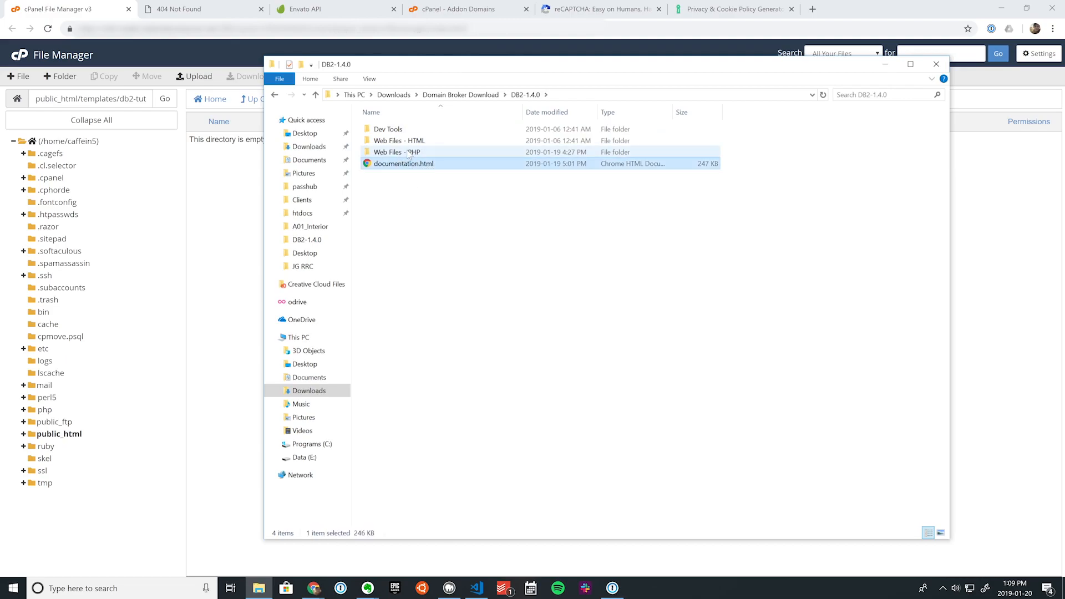
double_click(410, 153)
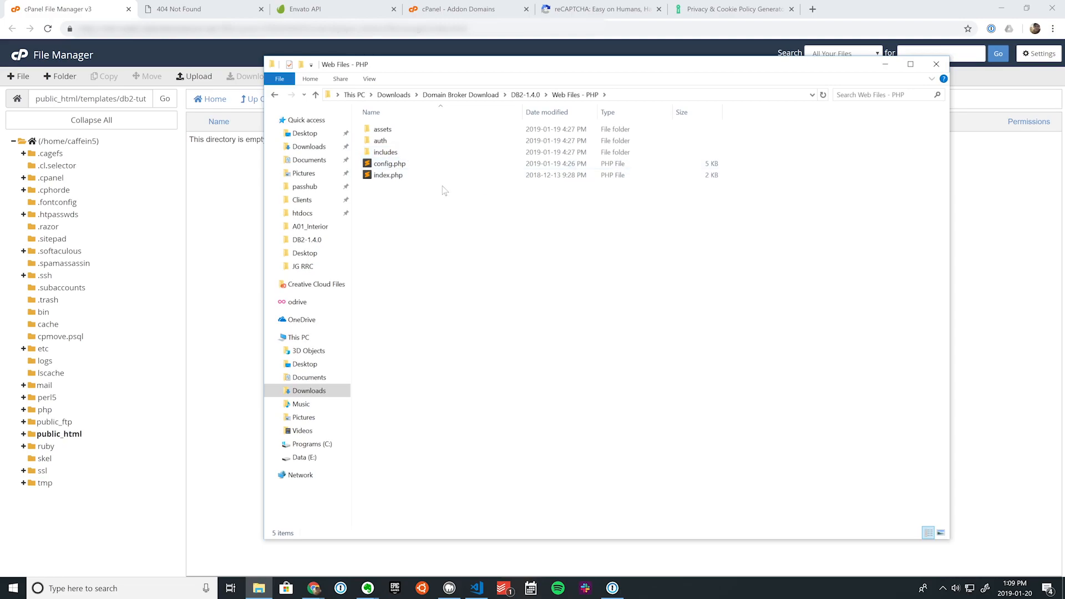
left_click_drag(431, 223, 384, 124)
right_click(400, 154)
mouse_move(368, 235)
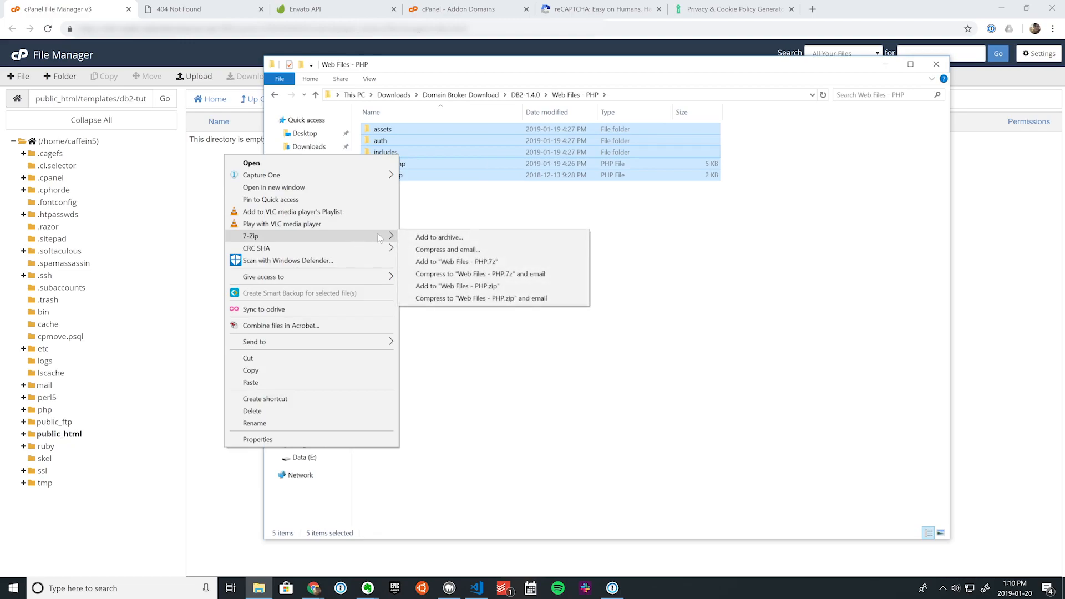
left_click(438, 286)
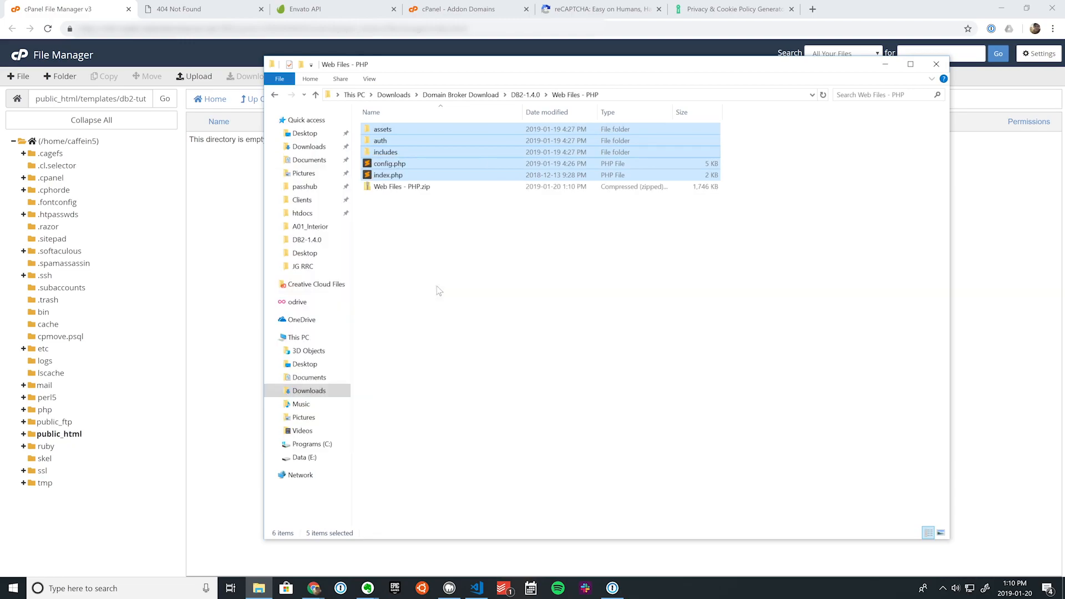
left_click(252, 189)
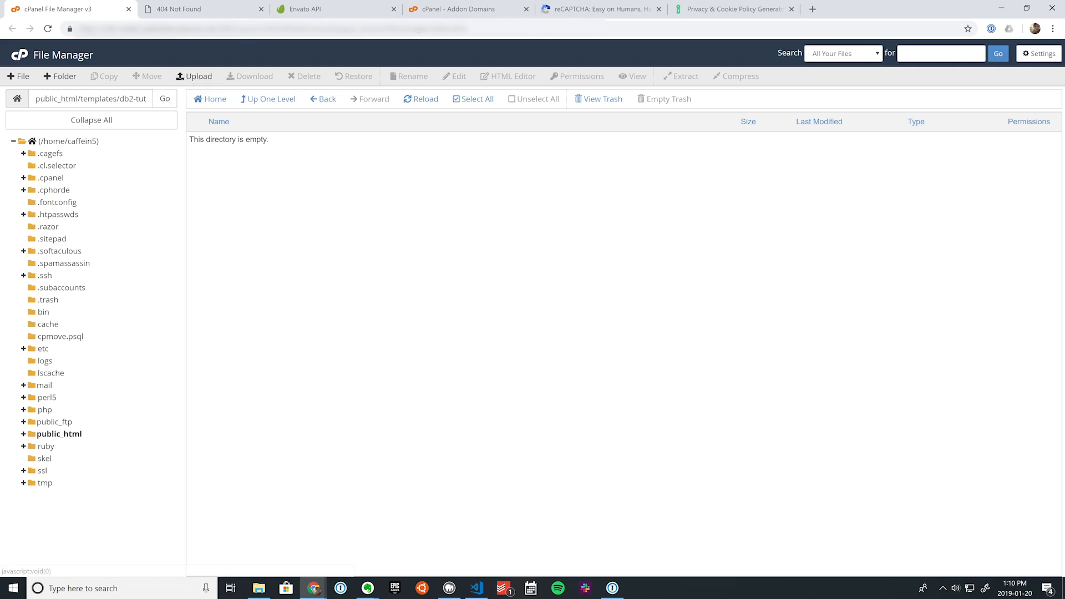
Step: Copy the db2-tutorial folder name from the path and select config.php among the uploaded site files
left_click_drag(127, 99, 157, 107)
key("ctrl+c")
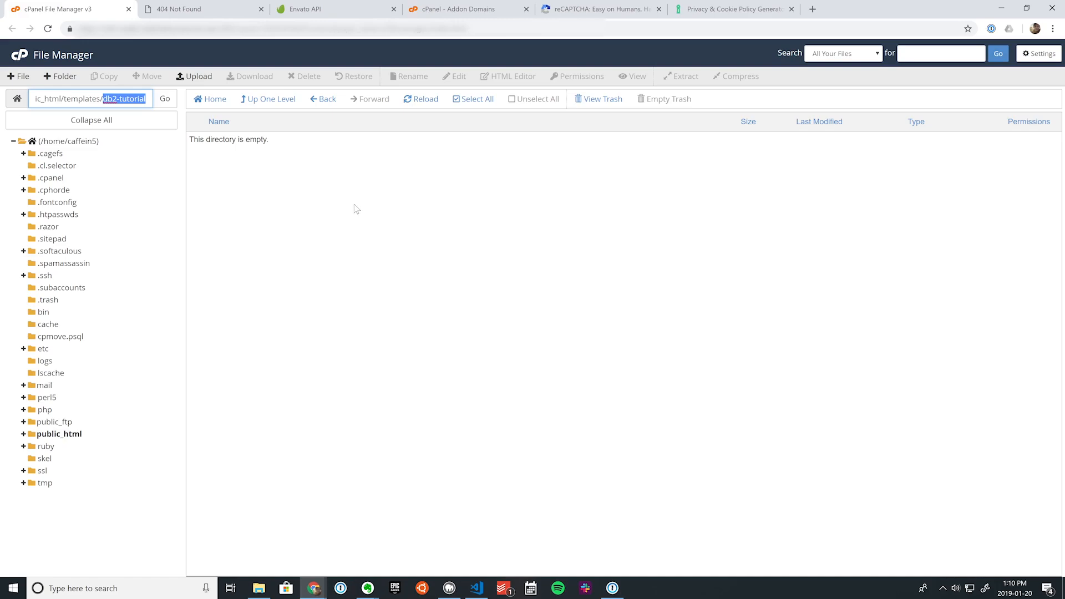
left_click(365, 235)
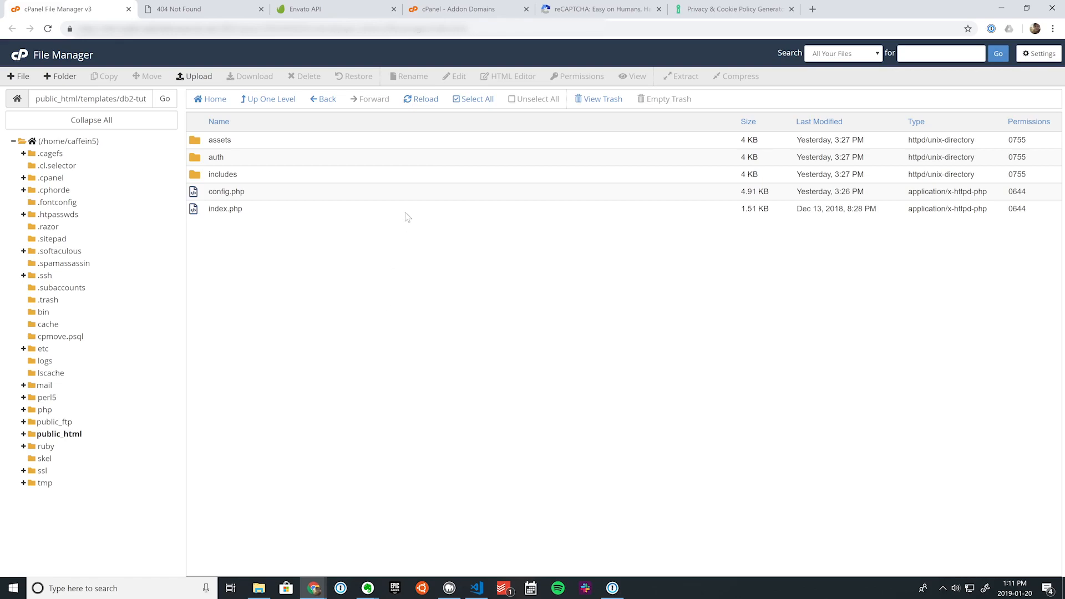
left_click(417, 190)
Step: Enter the editor's e-mail address as config.php's editor_login_email value and save the file
left_click(453, 78)
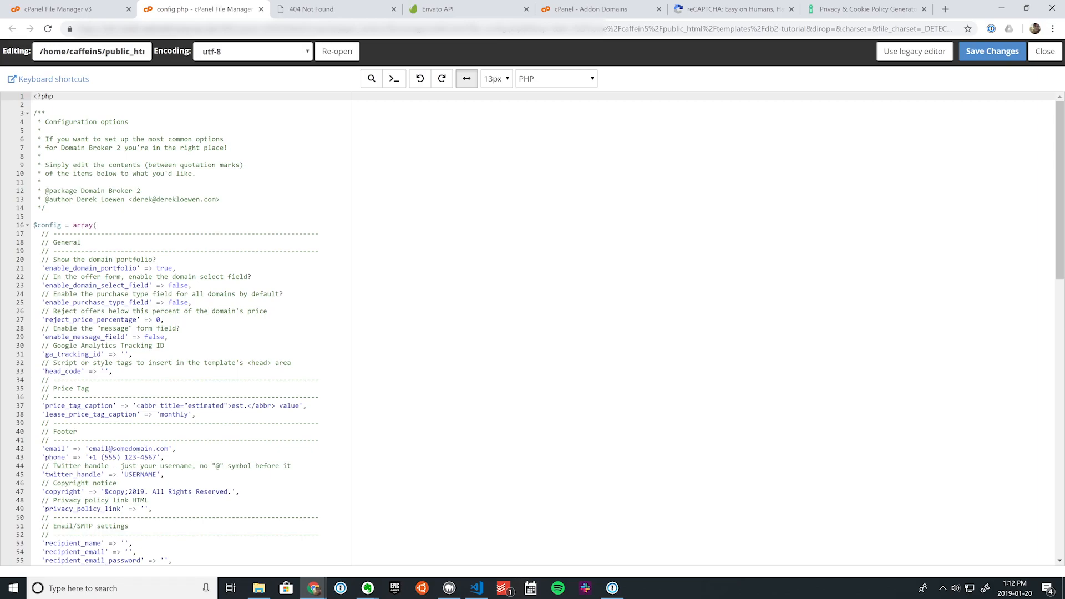
scroll(182, 327, "down", 9)
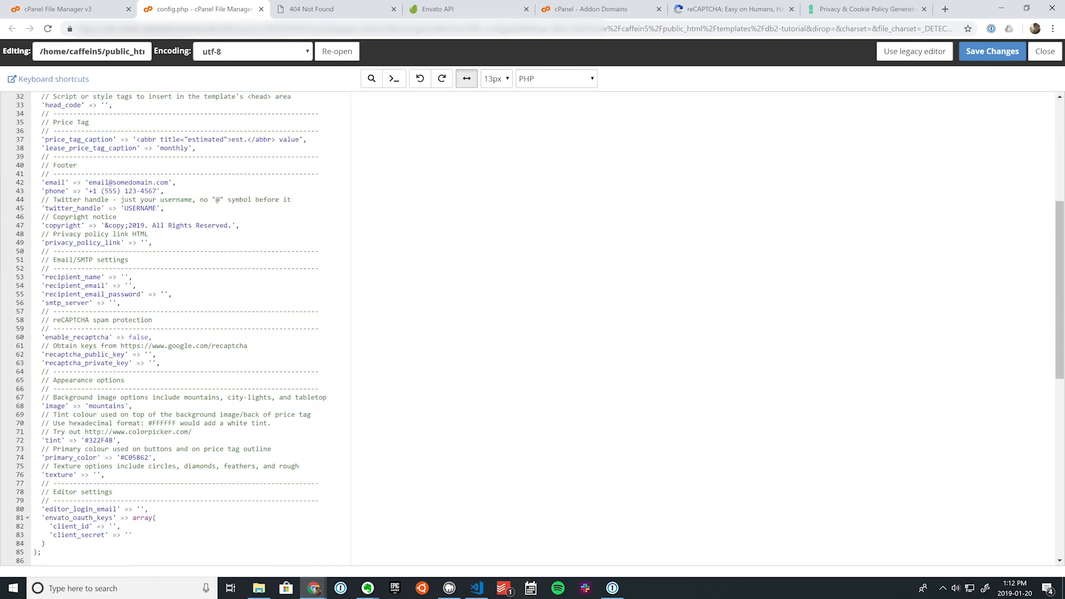
left_click_drag(42, 292, 113, 292)
left_click(46, 344)
left_click(140, 309)
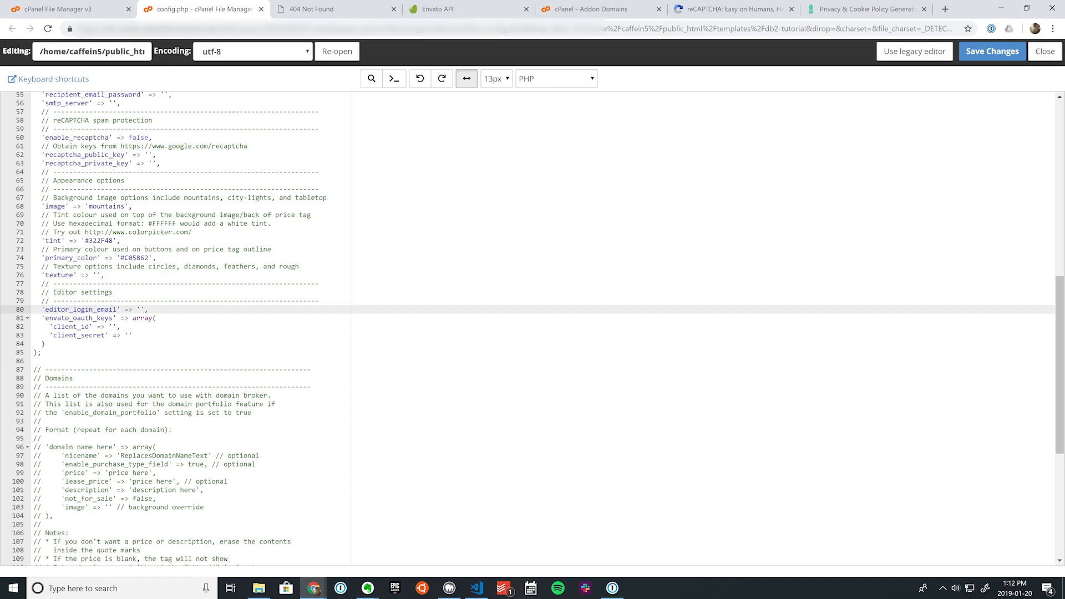
left_click(1000, 55)
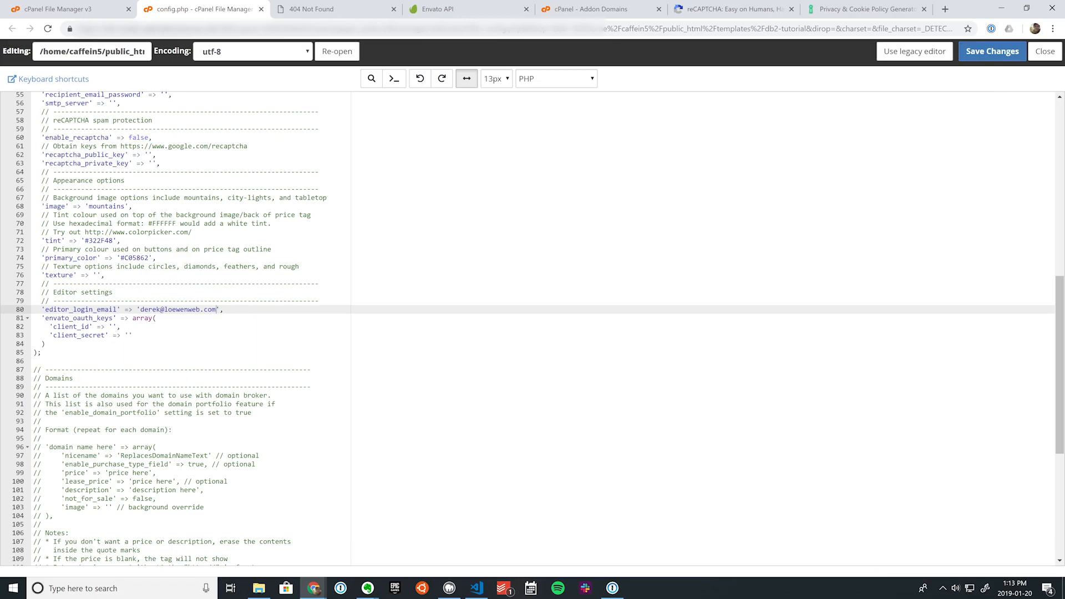
left_click(438, 8)
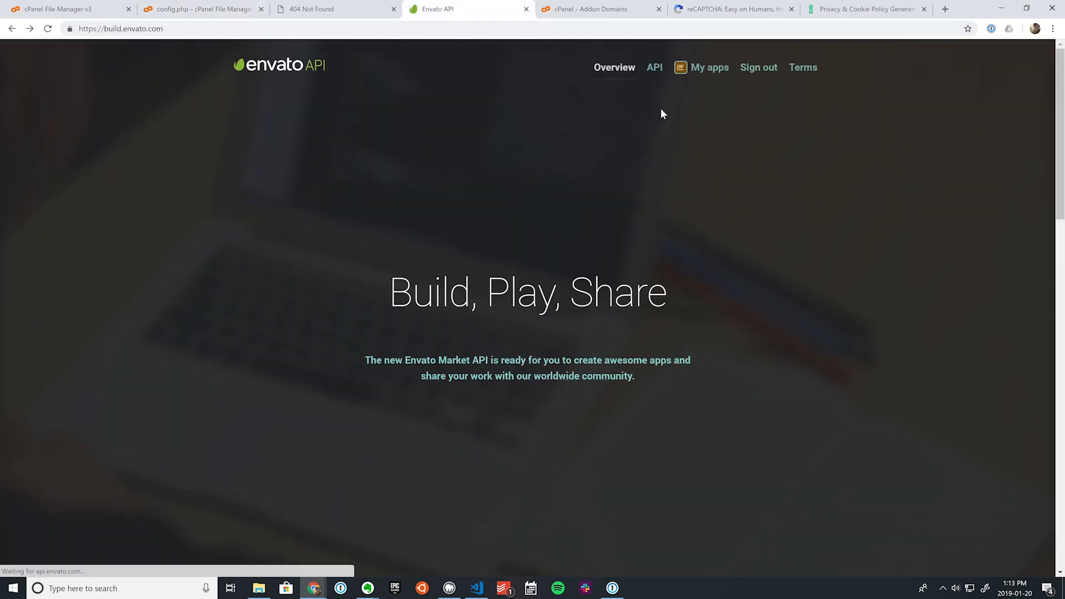
Step: Start a new app under My apps, name it 'DB2 Editor Tutorial', and allow viewing the user's email address
left_click(711, 69)
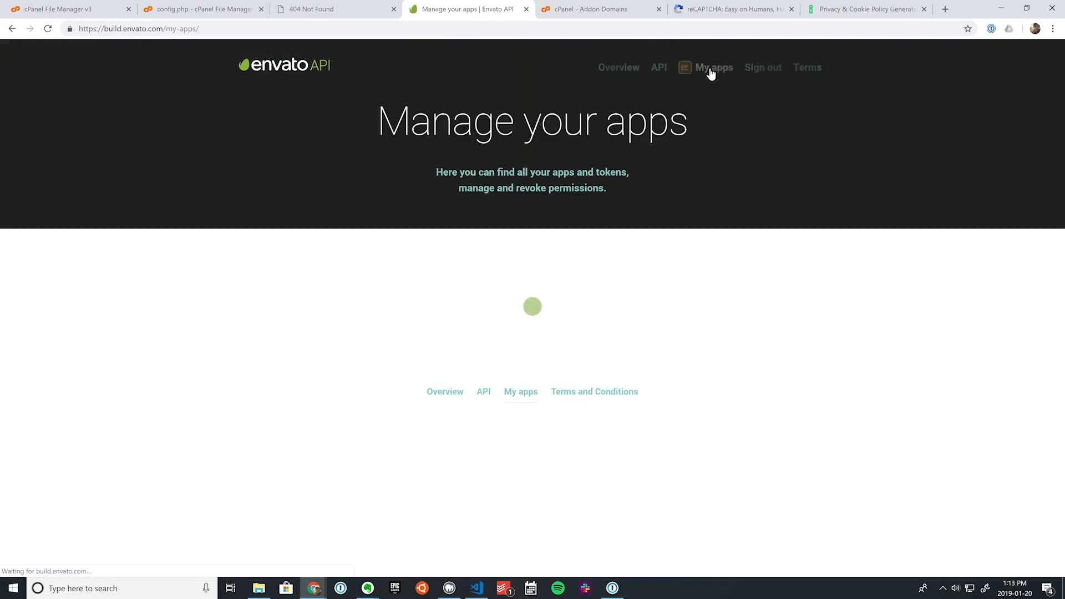
scroll(601, 308, "down", 13)
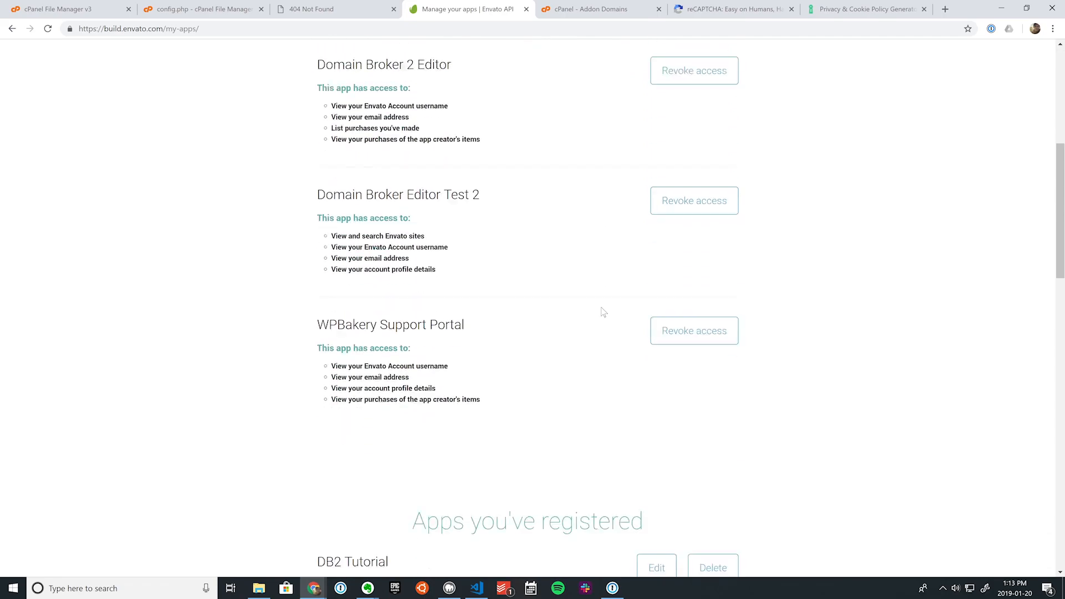
scroll(516, 214, "down", 5)
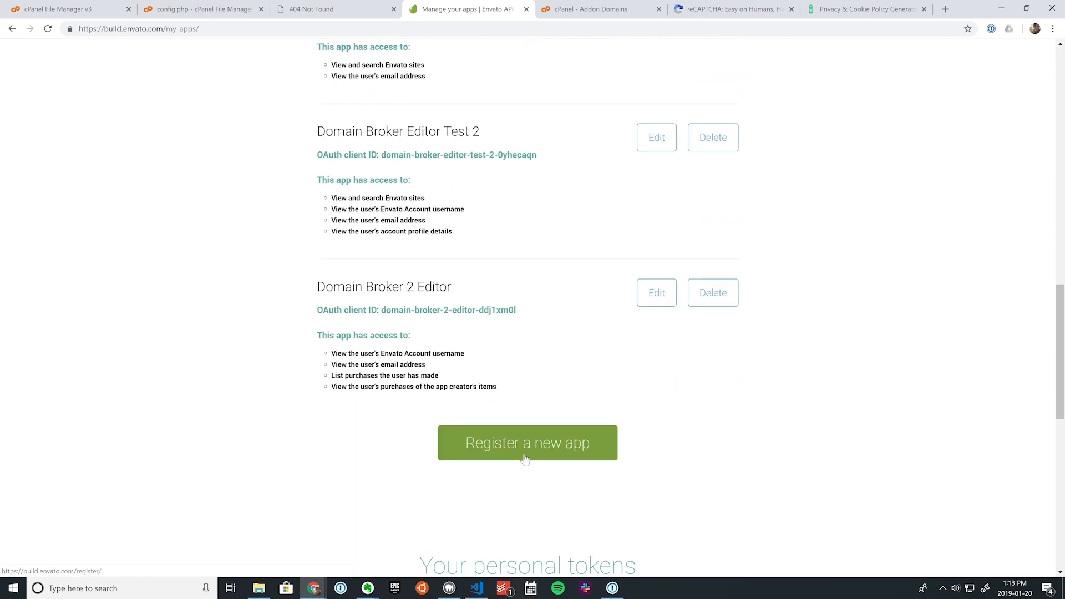
left_click(521, 453)
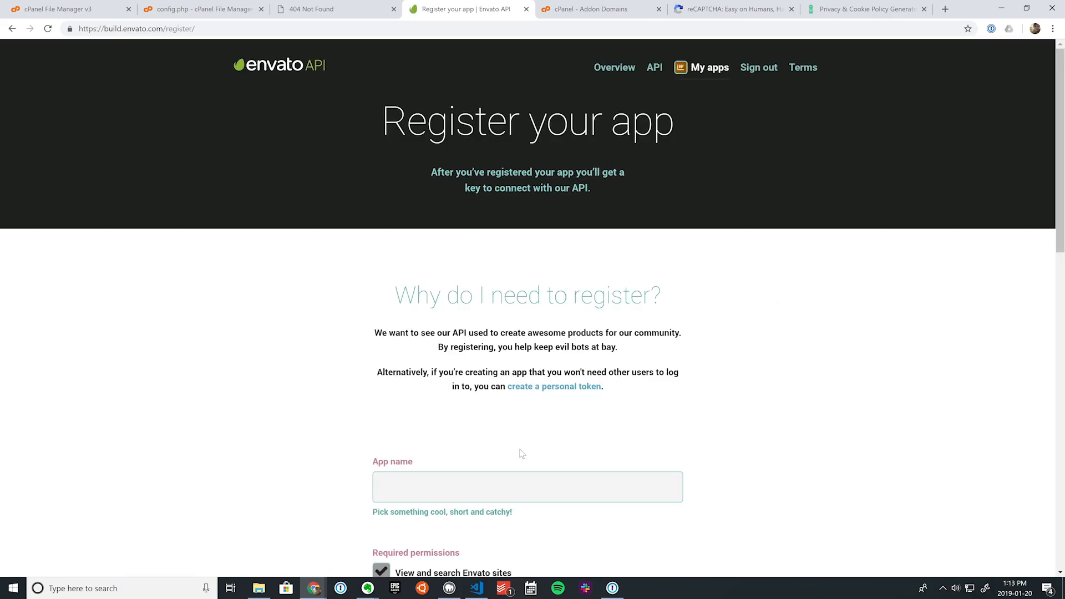
scroll(520, 450, "down", 2)
scroll(519, 450, "down", 2)
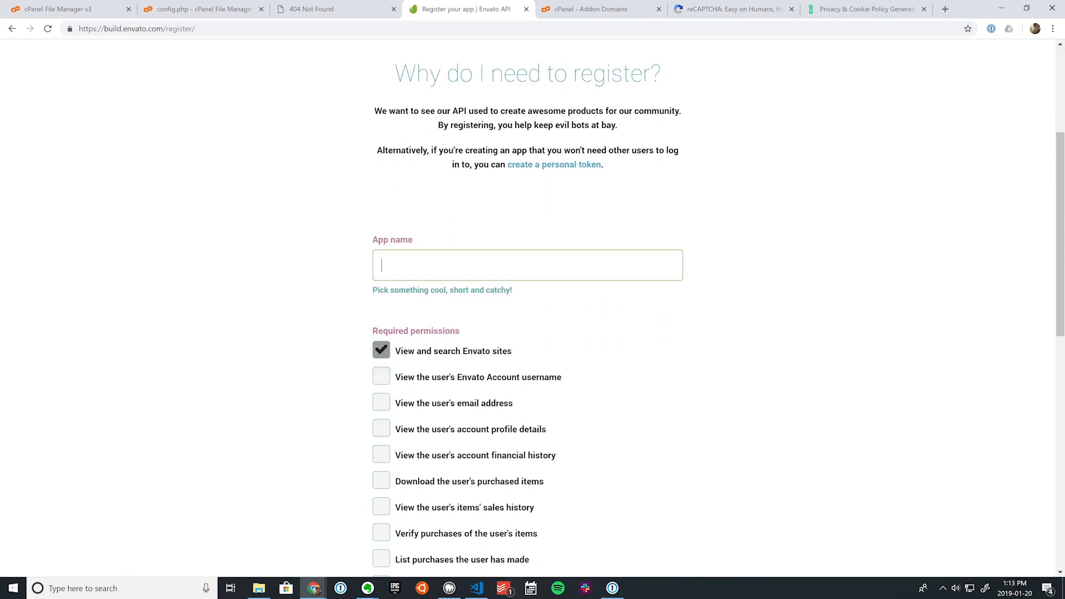
type("DB2 Editor Tutorial")
scroll(465, 291, "down", 1)
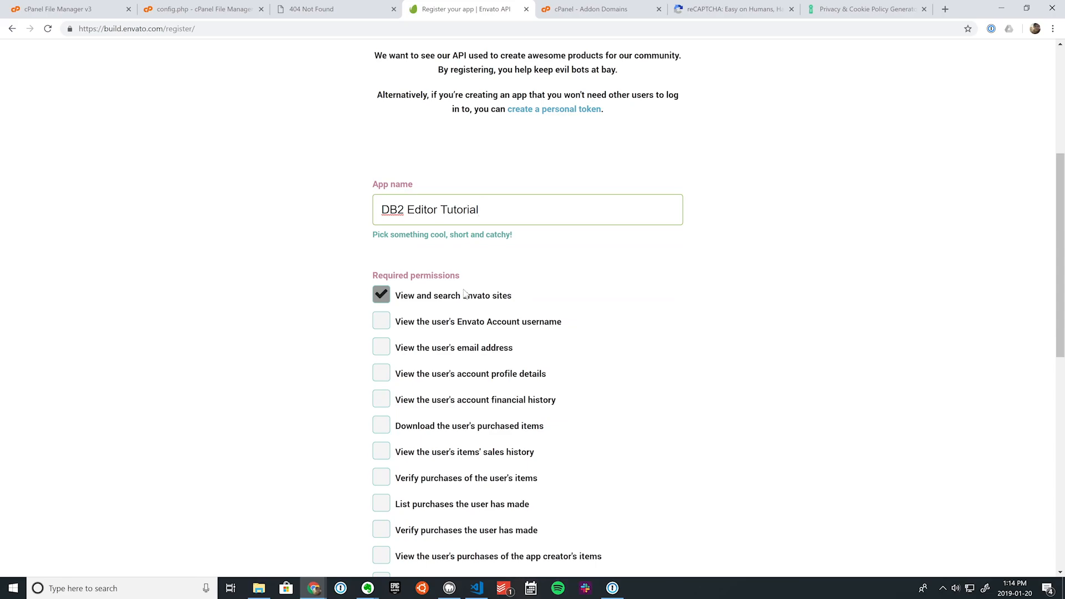
left_click(382, 346)
scroll(397, 250, "down", 2)
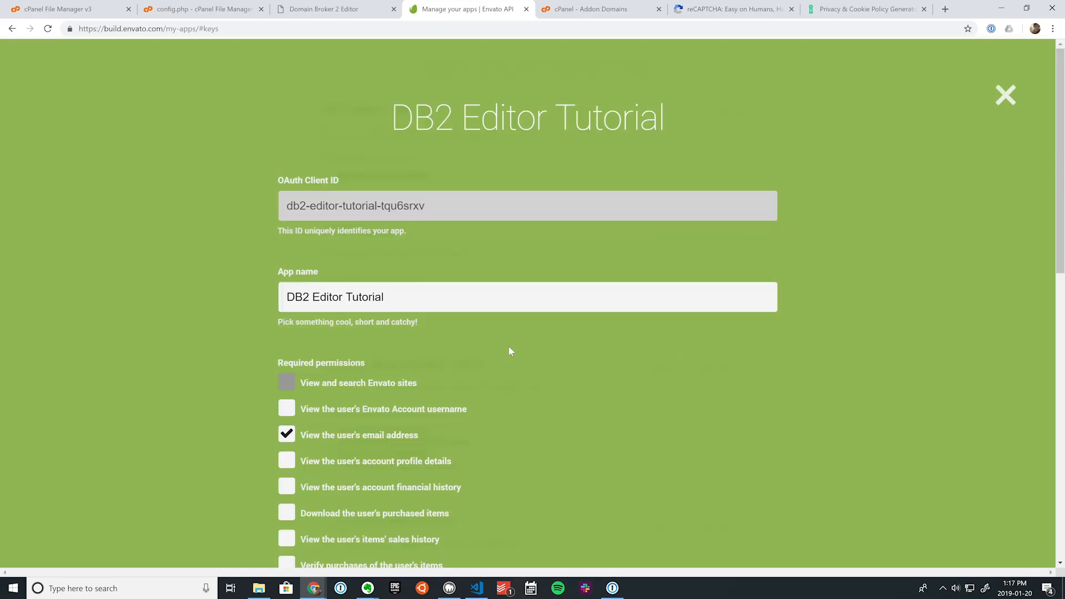
scroll(508, 345, "down", 5)
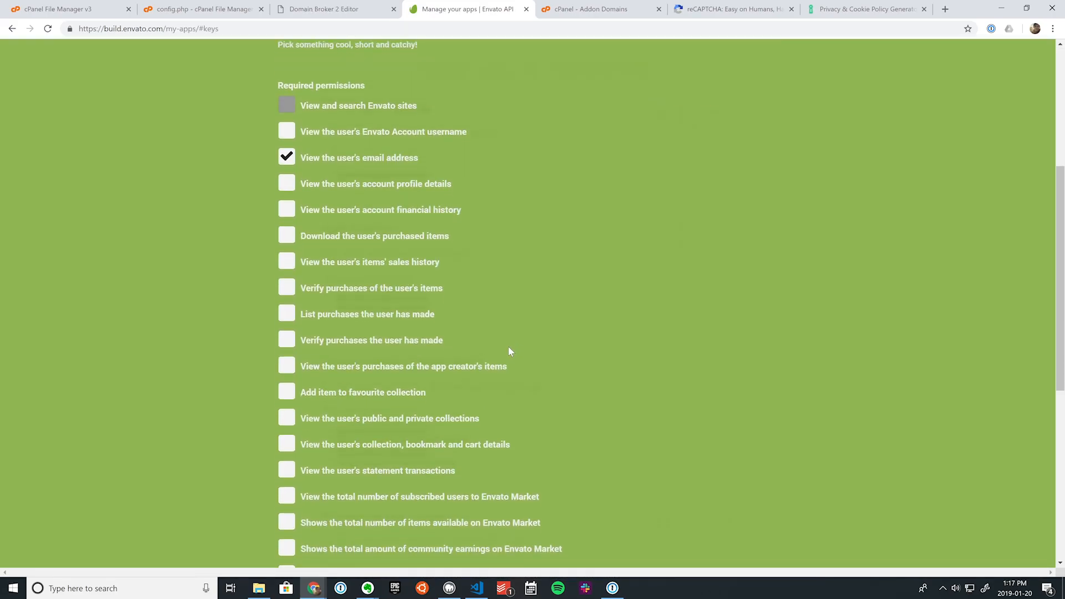
scroll(508, 349, "down", 6)
left_click(509, 359)
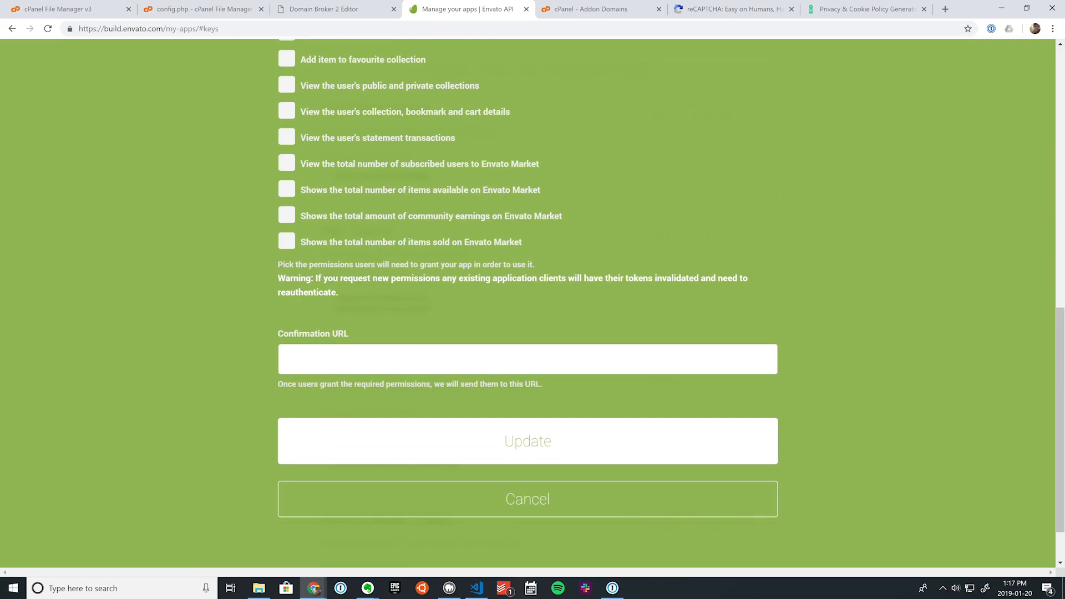
type("https://derekloewen.com/")
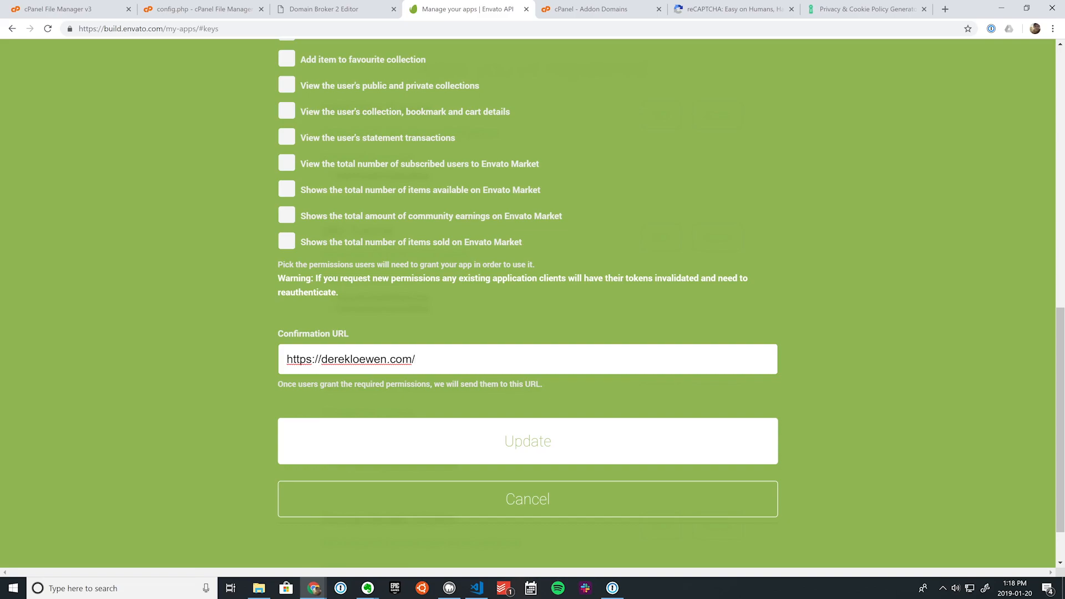
type("templates/db2-tutorial")
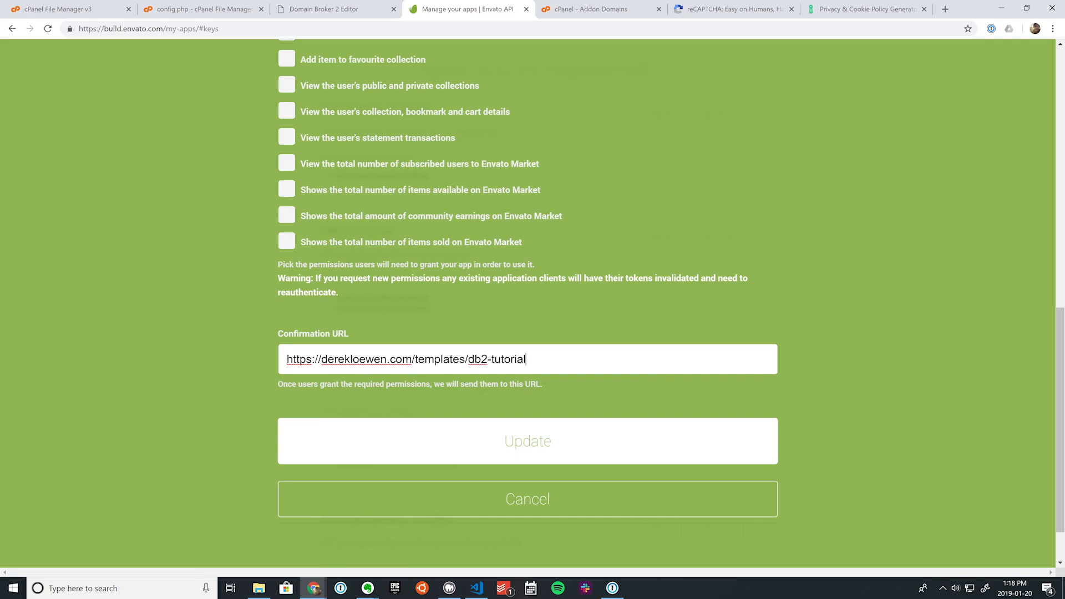
type("/auth/callback.php")
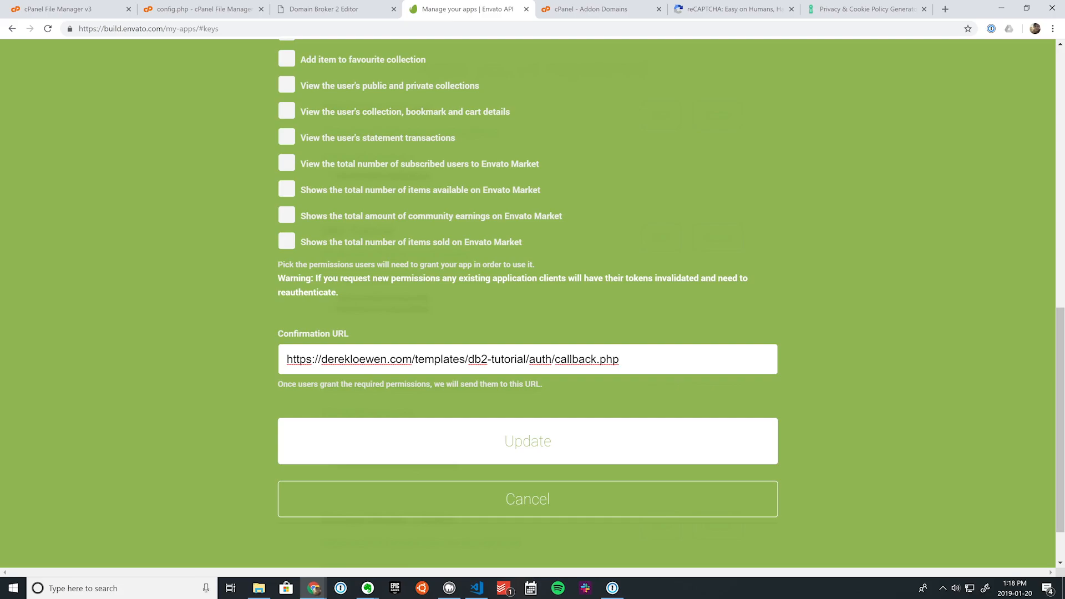
Step: Highlight the https scheme, the domain and the templates/db2-tutorial path within the URL
left_click_drag(287, 359, 306, 359)
double_click(354, 359)
left_click_drag(415, 359, 619, 359)
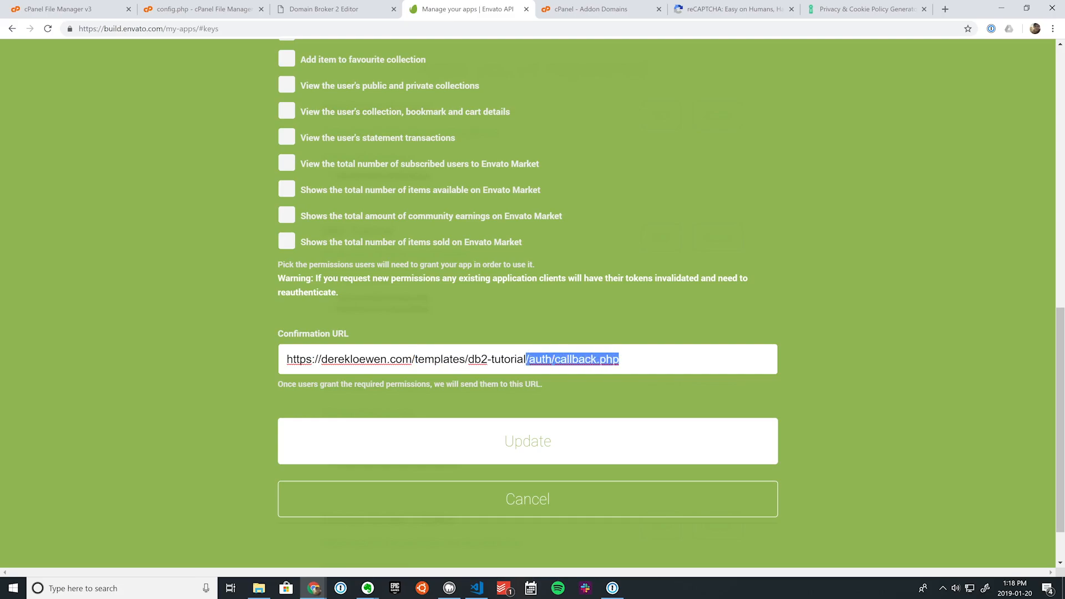
left_click(620, 359)
Step: Save the app with Update and copy the newly issued secret application key
left_click(458, 430)
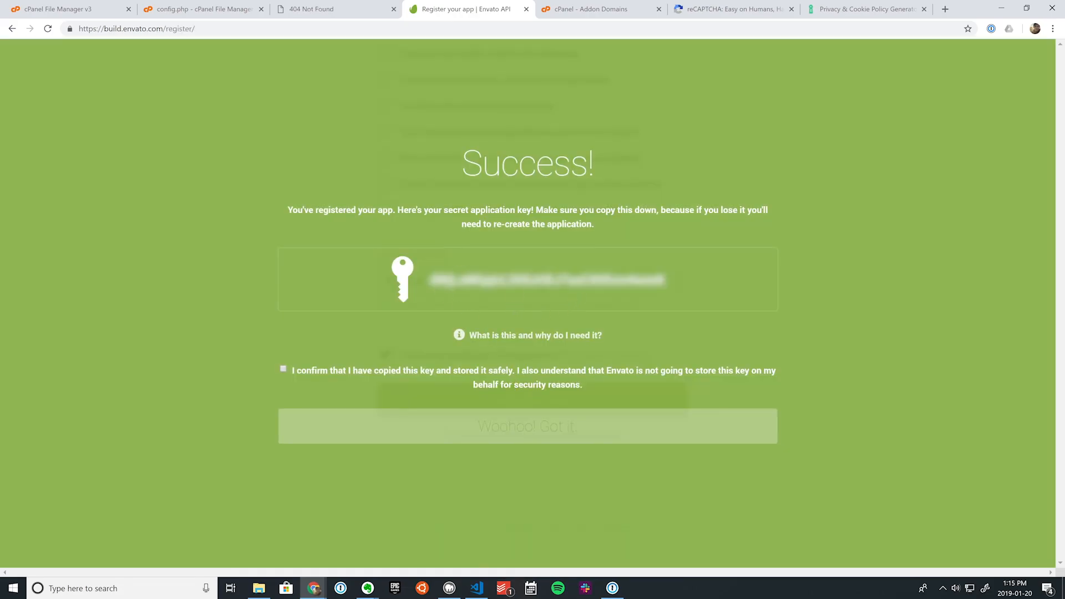
double_click(534, 279)
right_click(534, 278)
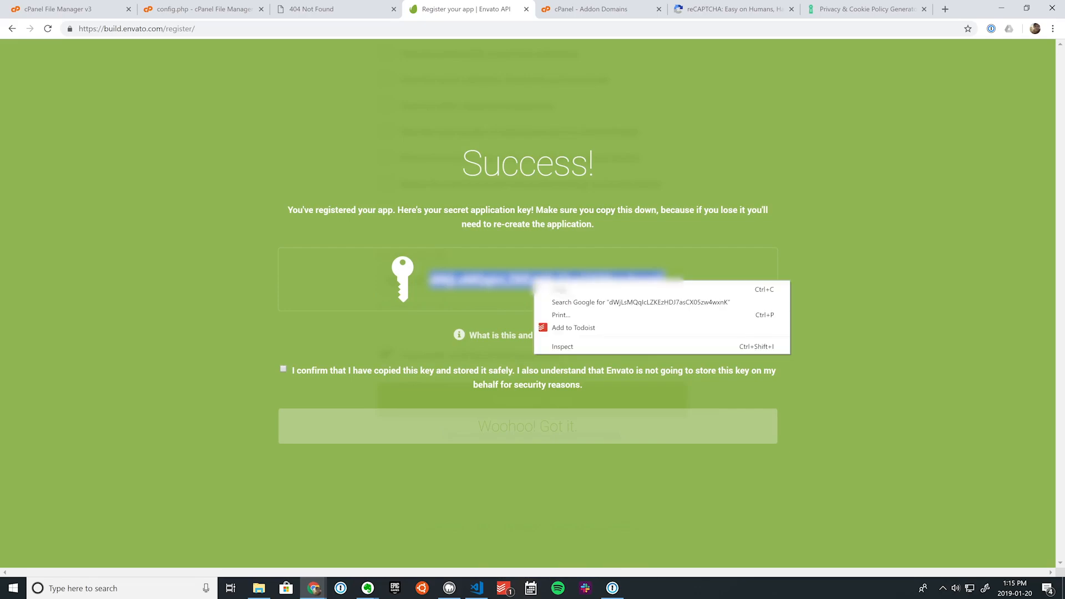
left_click(551, 288)
left_click(535, 298)
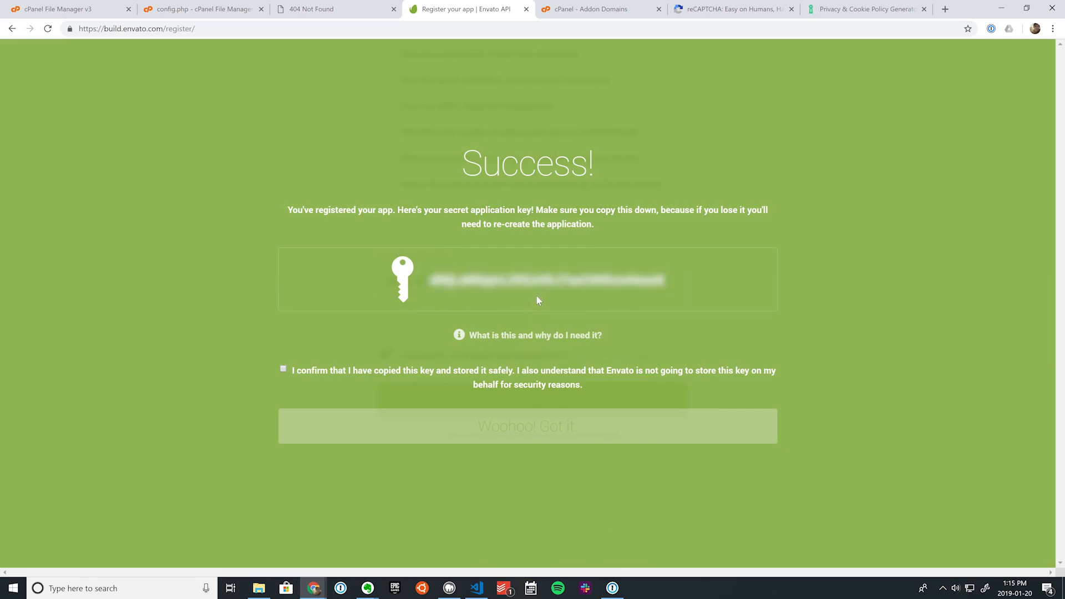
left_click(224, 13)
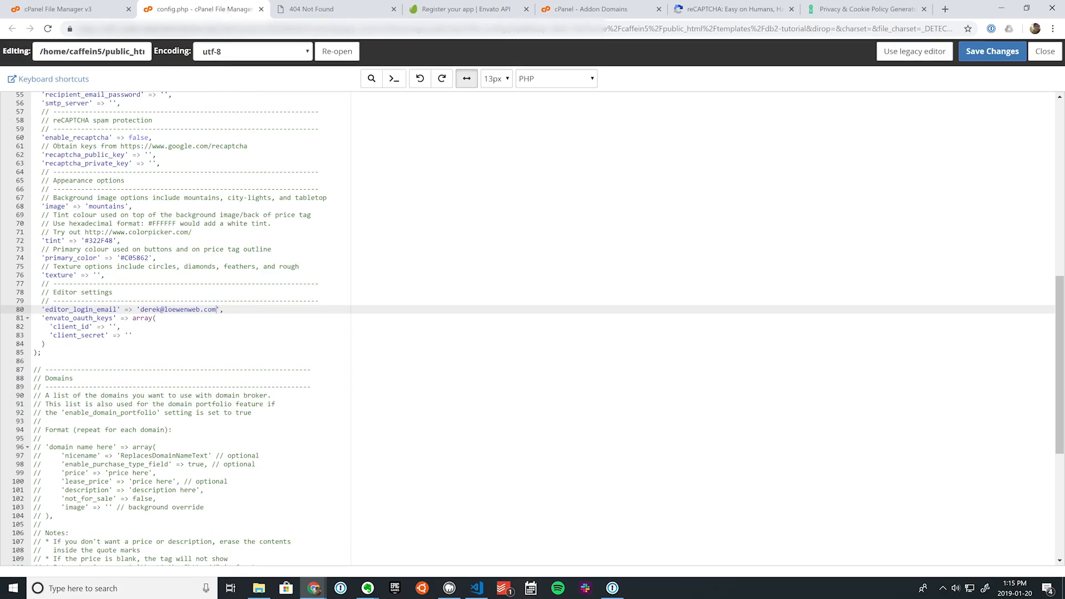
Step: Paste the Envato secret key into config.php's client_secret value on line 83
left_click(125, 336)
right_click(128, 335)
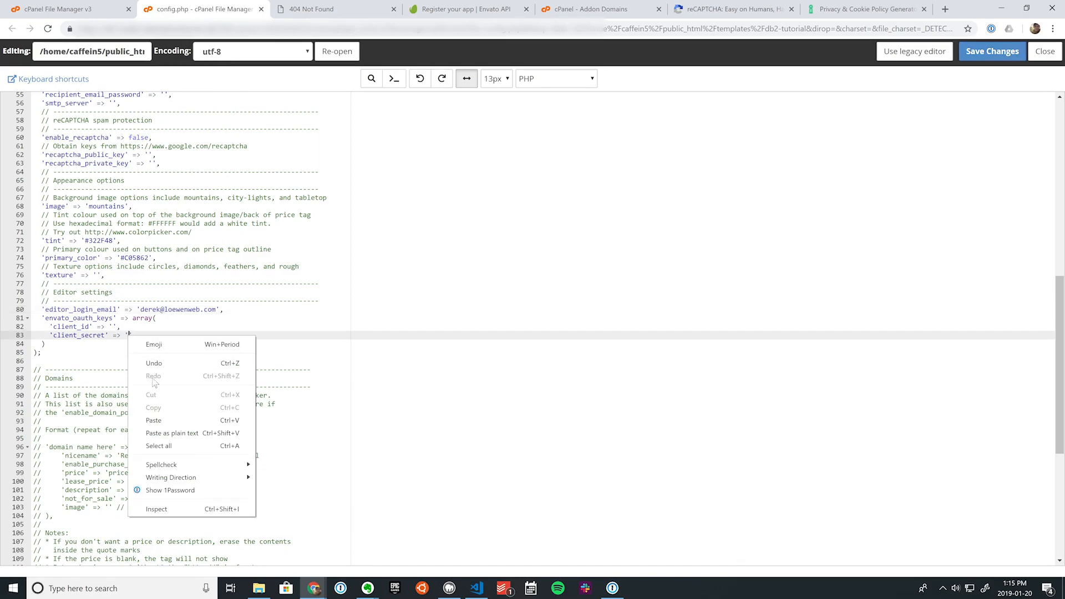
left_click(151, 417)
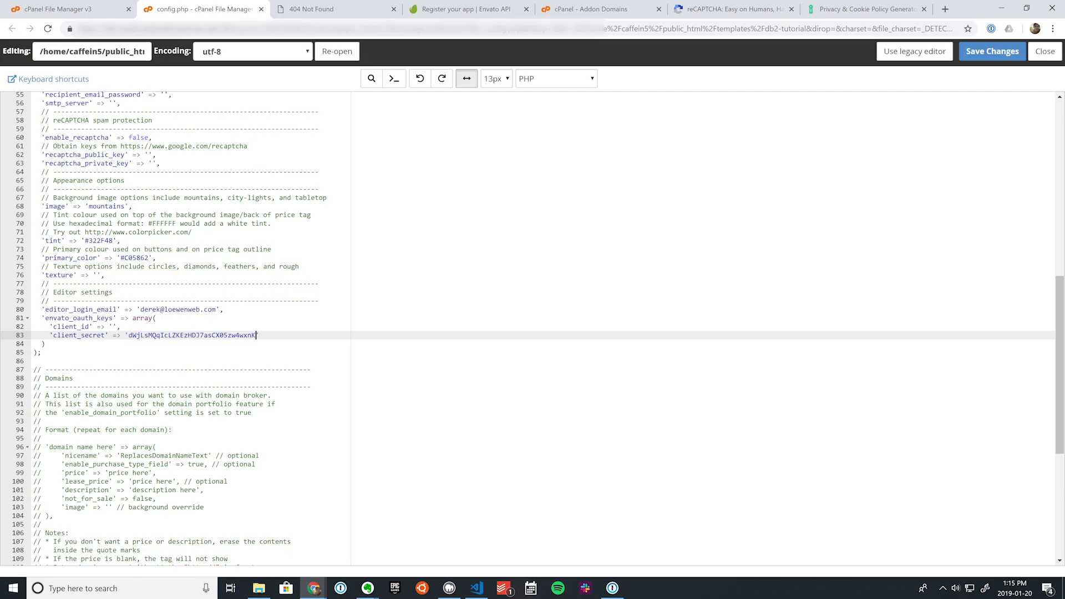
Step: Tick the confirmation that the secret key is stored and finish with 'Woohoo! Got it.'
left_click(469, 9)
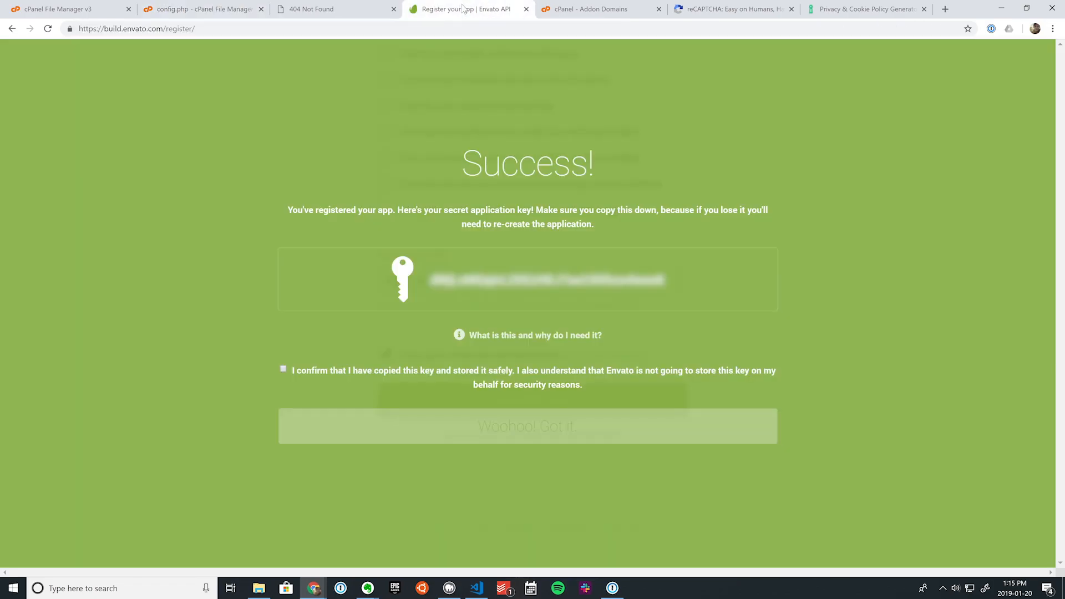
left_click(284, 370)
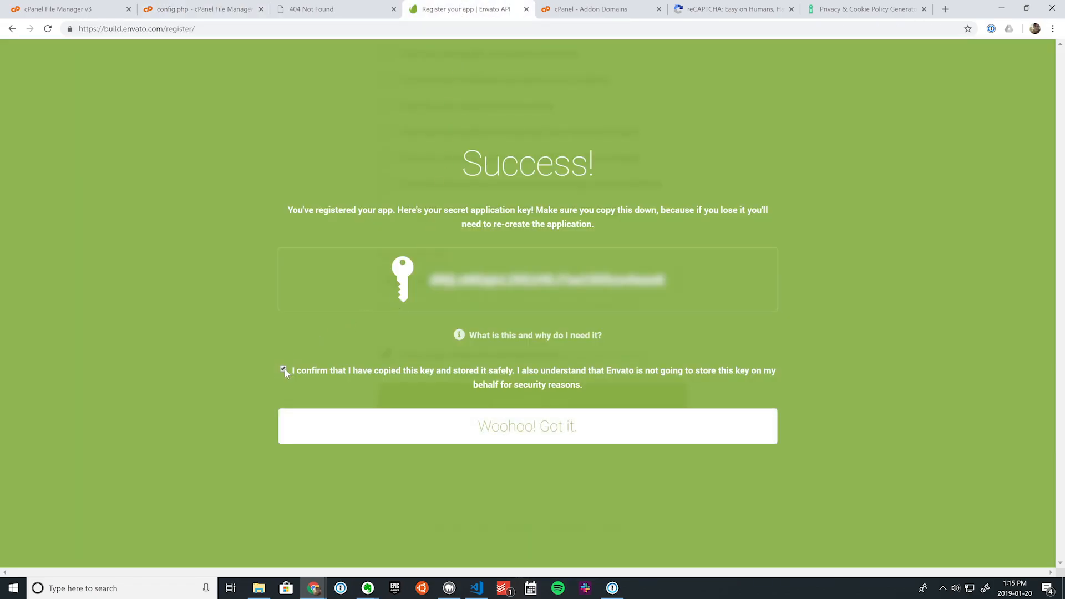
left_click(527, 433)
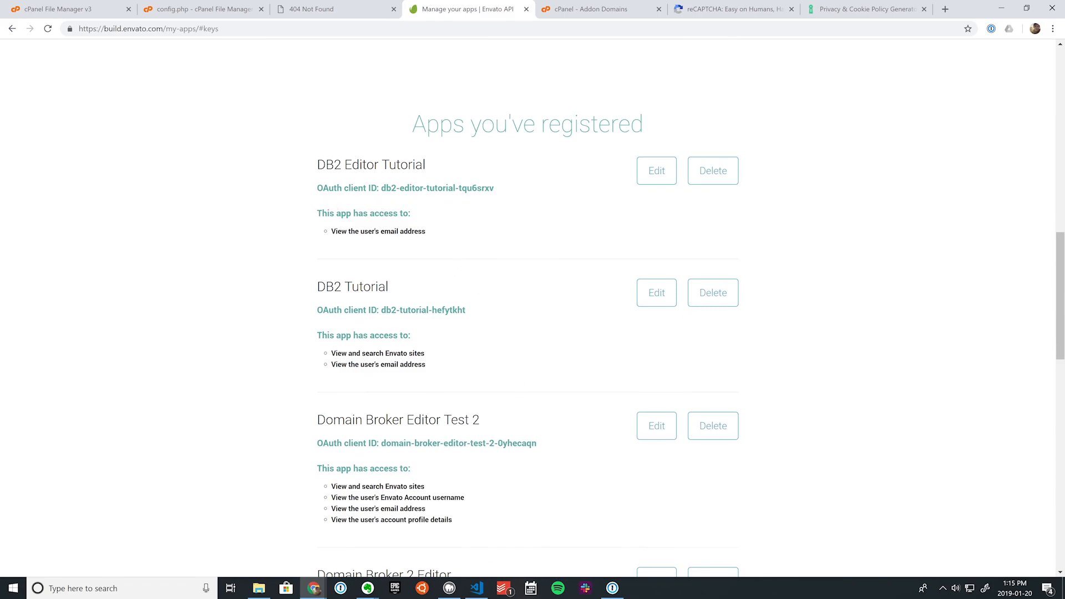
Step: Select and copy the DB2 Editor Tutorial app's OAuth client ID from the registered apps list
left_click_drag(381, 188, 499, 191)
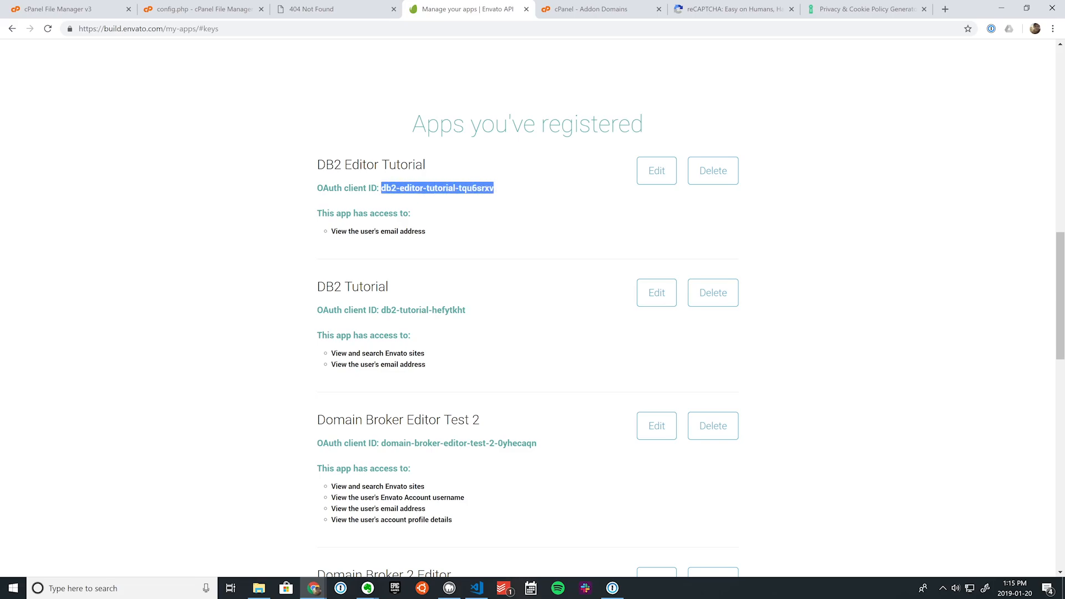
right_click(436, 188)
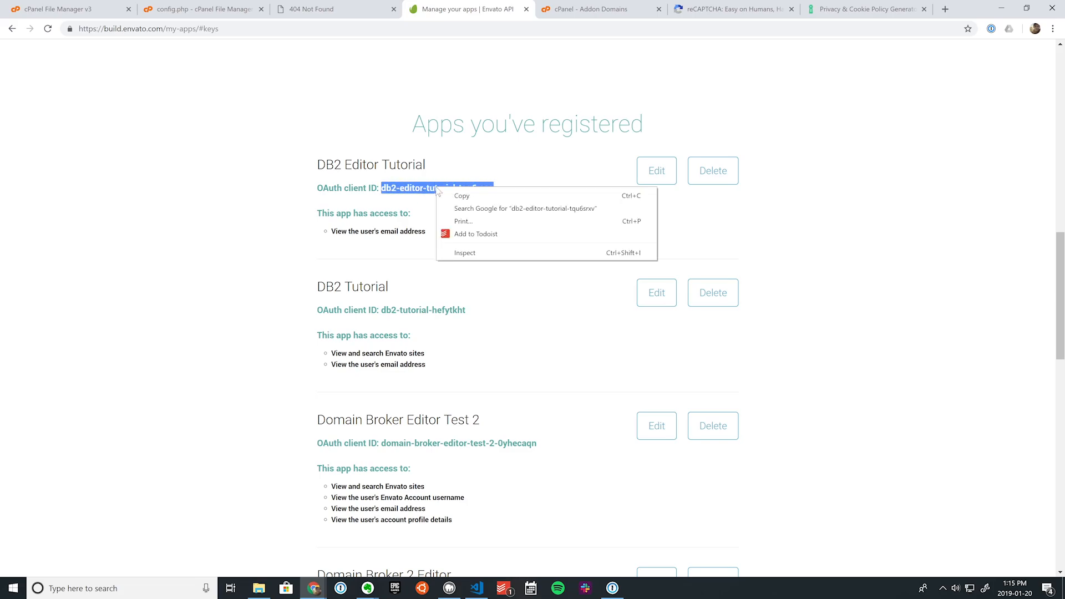
left_click(460, 197)
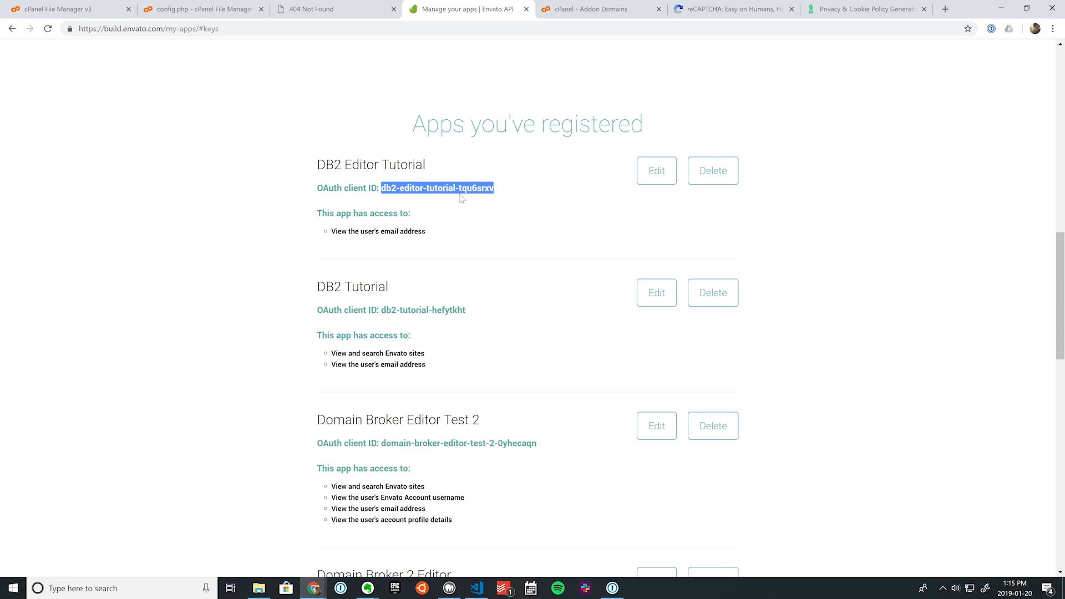
Step: Paste the copied client ID into config.php's client_id quotes on line 82 and save the file
left_click(206, 10)
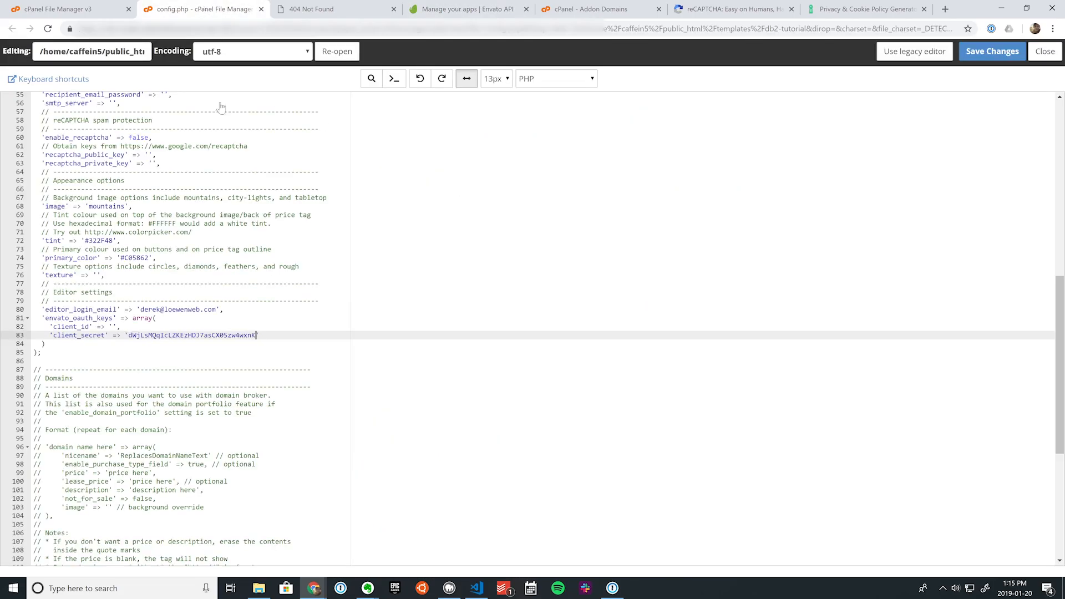
left_click(113, 326)
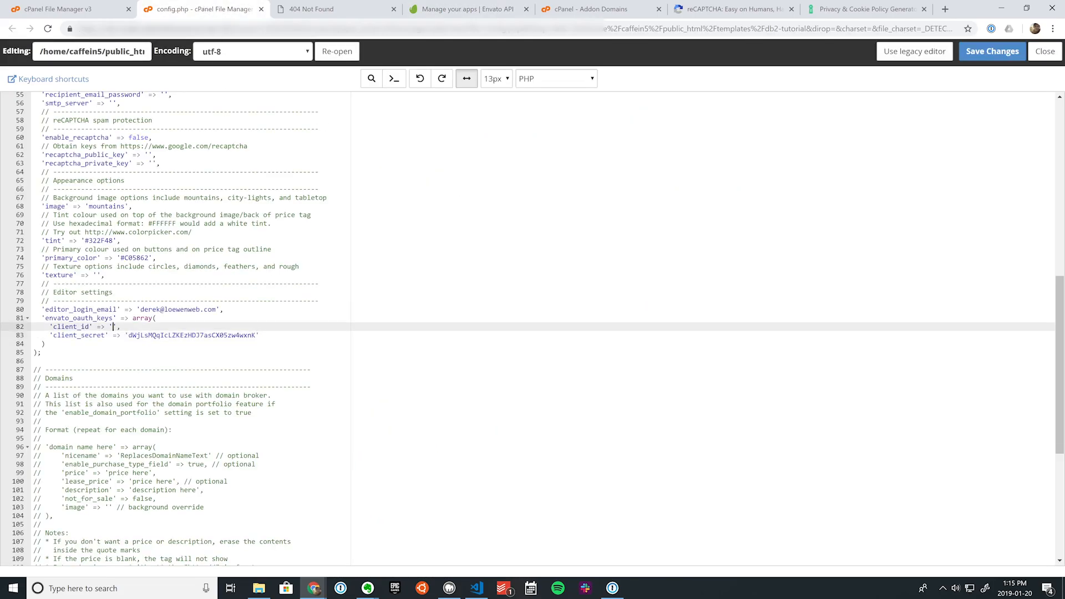
right_click(113, 327)
left_click(144, 413)
left_click(992, 51)
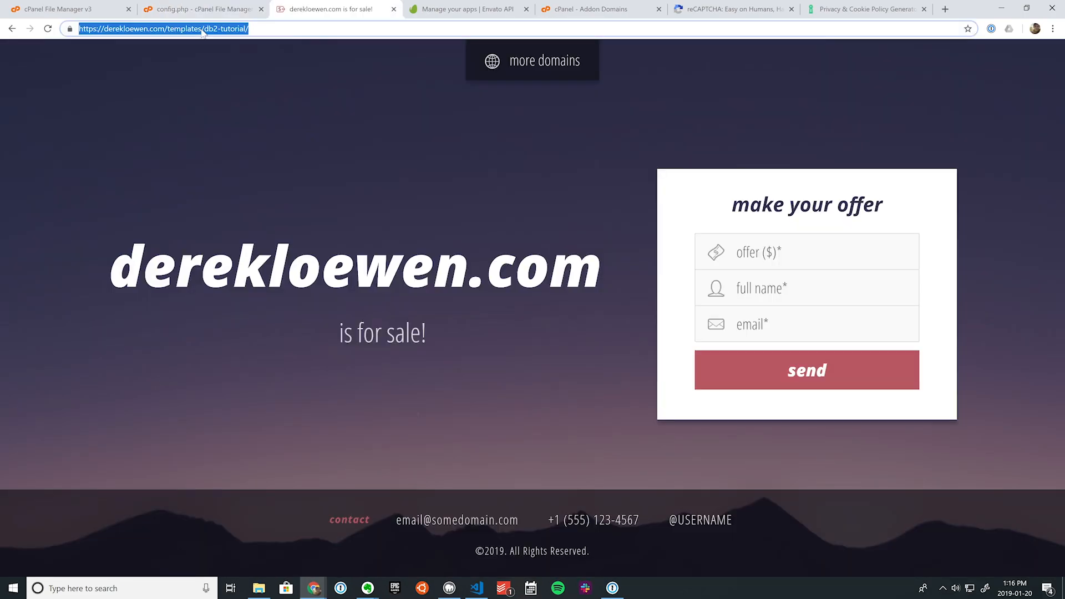
Step: Reload the landing page, then add ?editor to the site address to reach the editor login
key("Return")
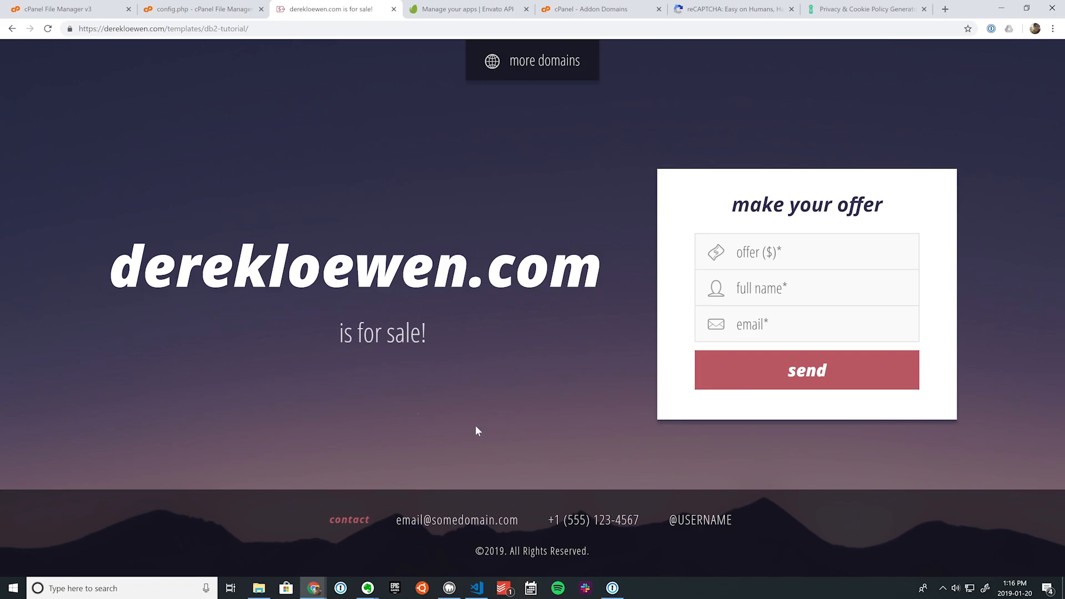
left_click(300, 28)
key("End")
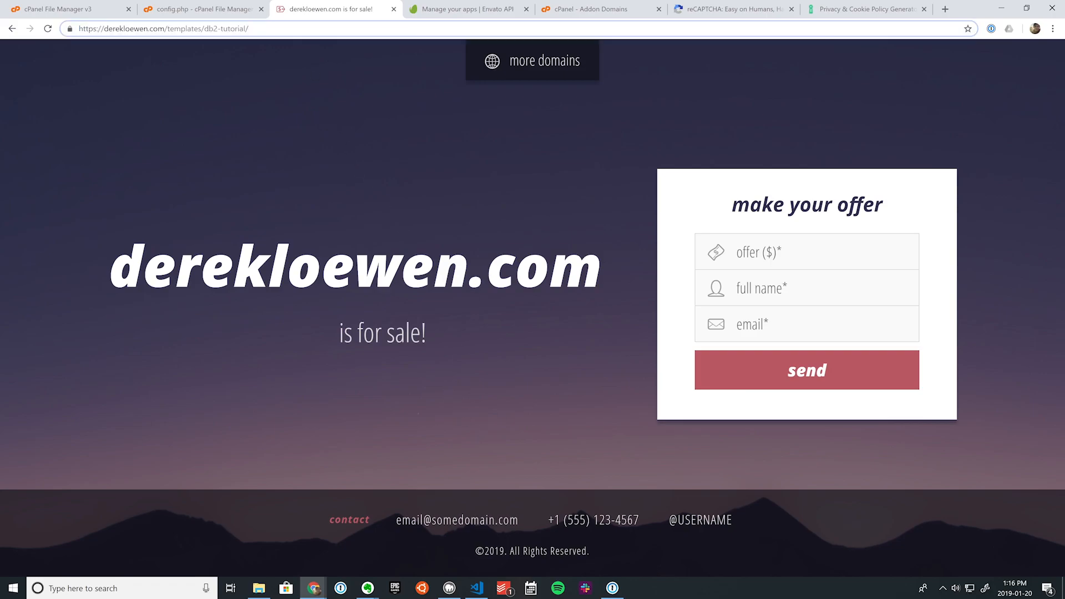
type("?editor")
key("Return")
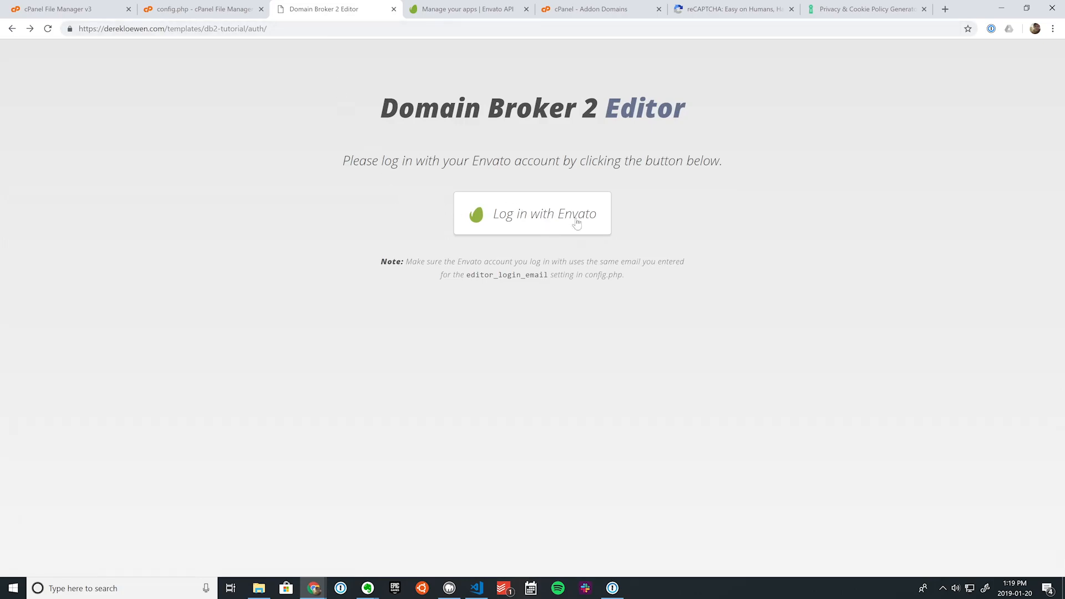
Step: Log in with Envato and approve the DB2 Editor Tutorial app's access to the account
left_click(576, 222)
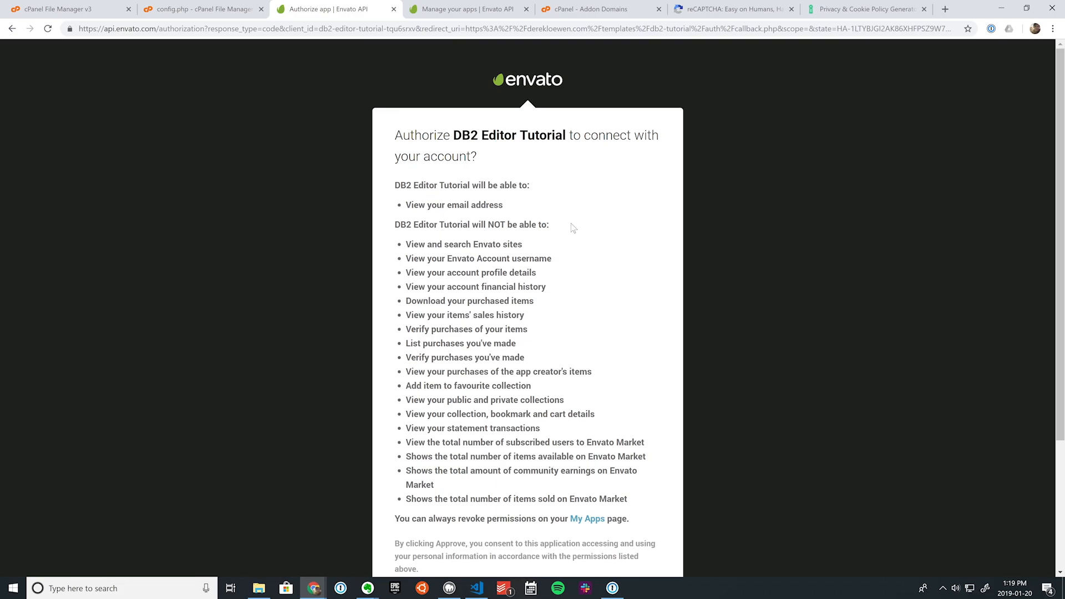
scroll(574, 228, "down", 3)
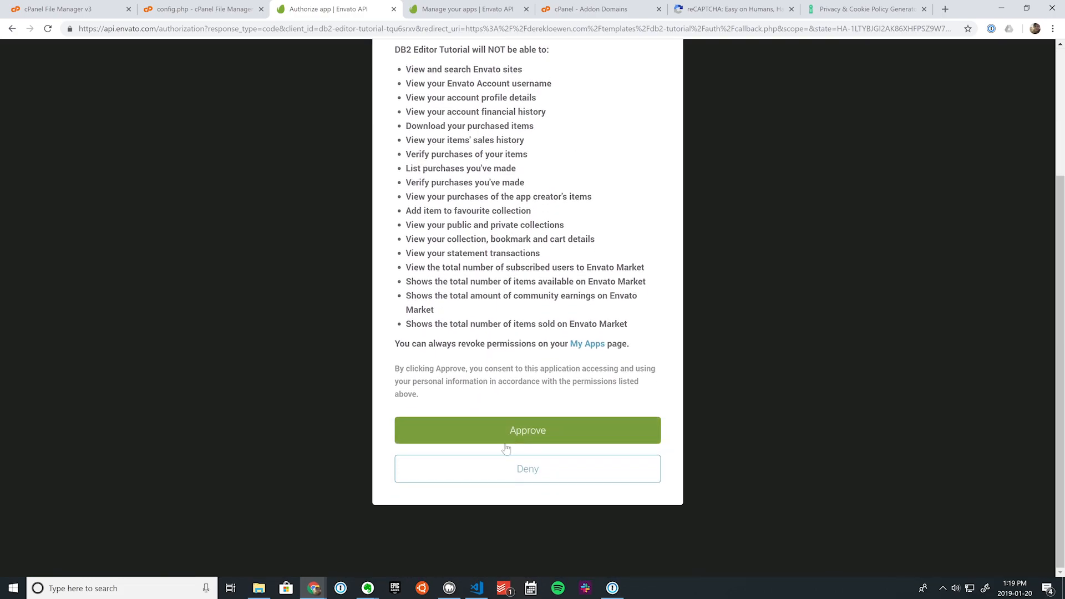
left_click(526, 434)
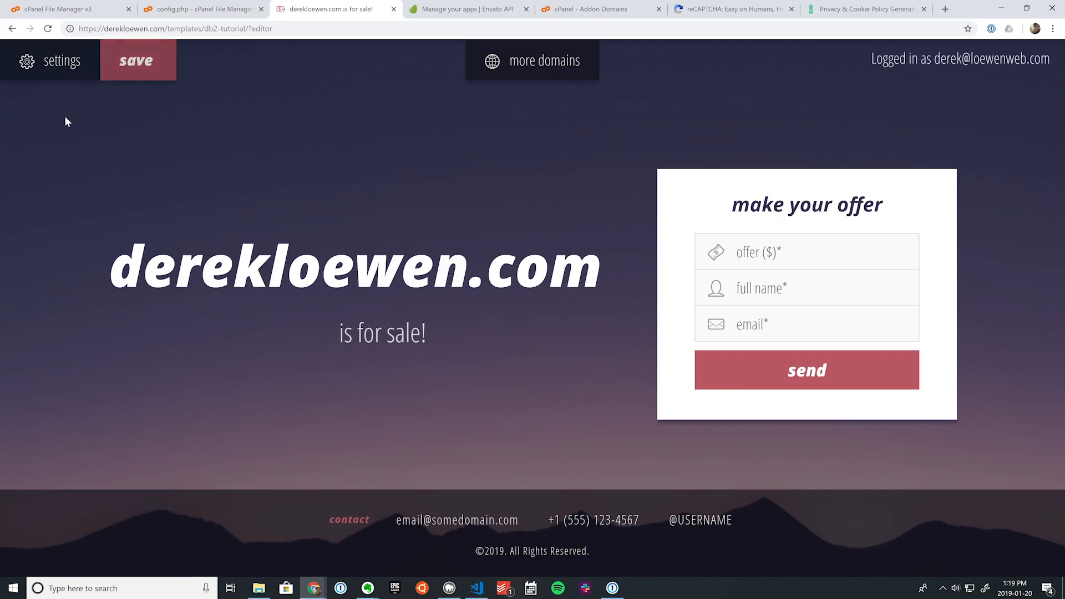
Step: Open the editor settings, add a new domain entry, then delete the empty entry
left_click(50, 67)
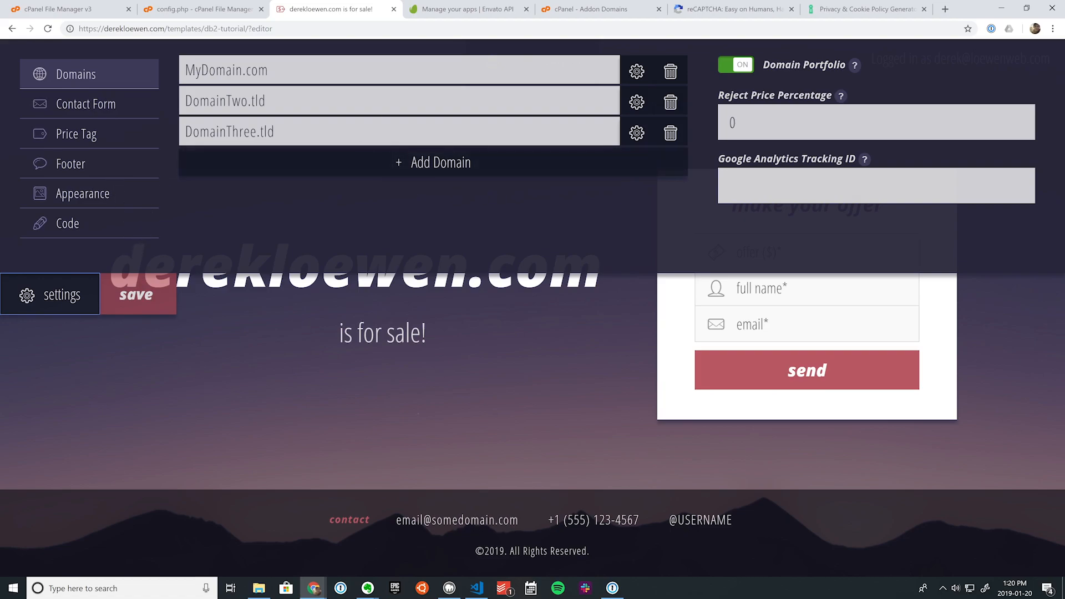
left_click(415, 162)
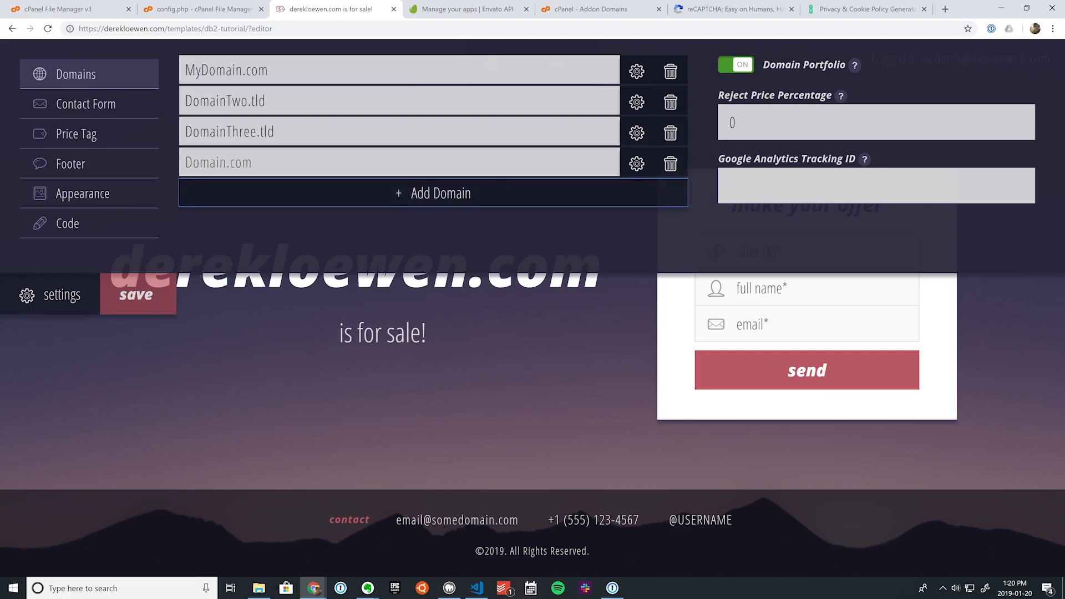
left_click(683, 172)
left_click(602, 92)
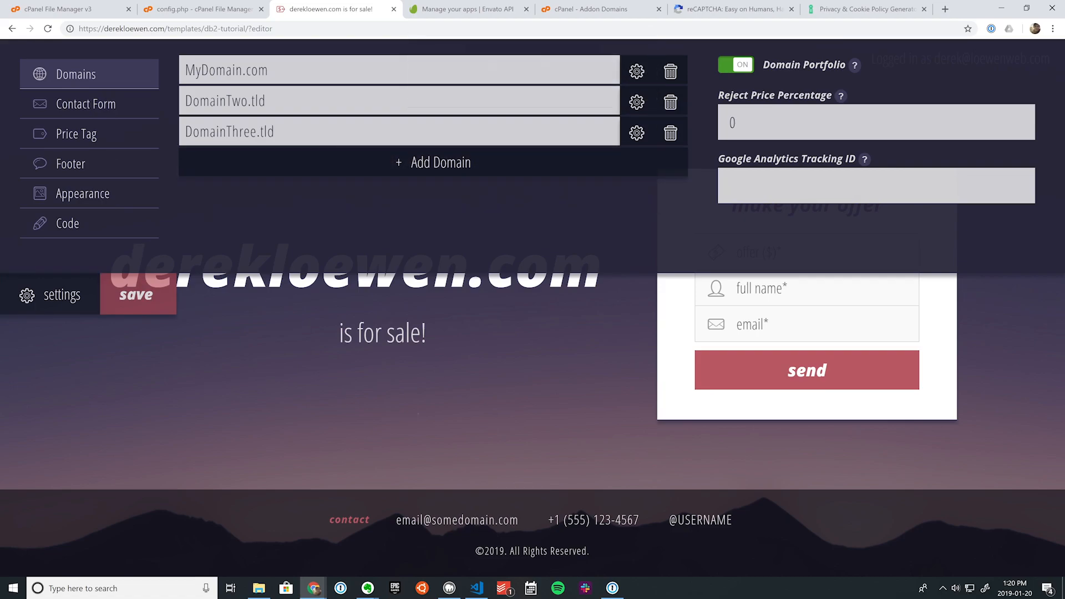
Step: Review MyDomain.com's settings, keeping the background image at [default]
left_click(638, 74)
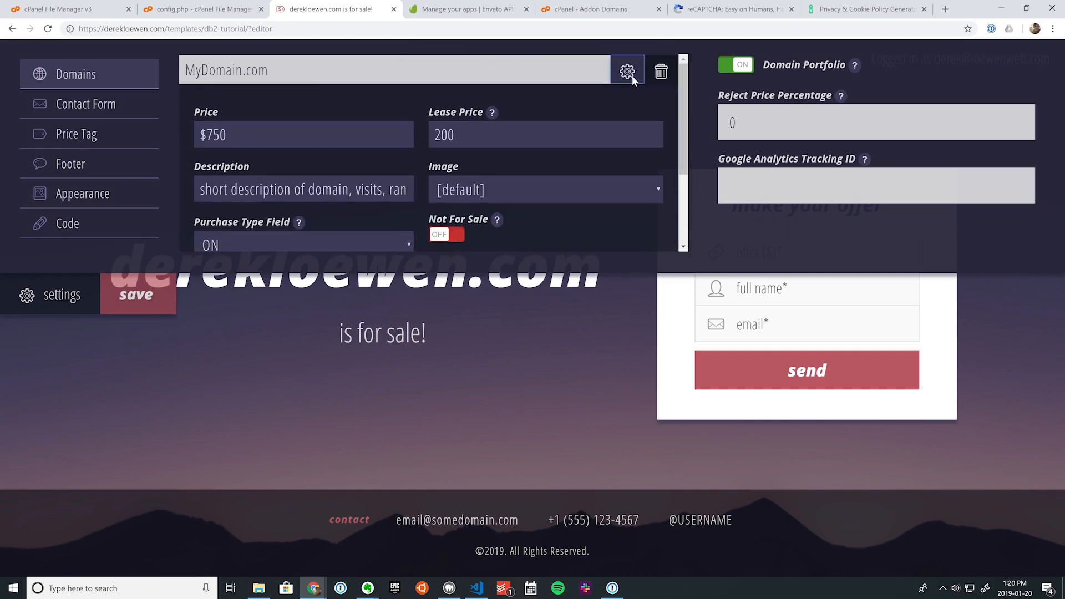
scroll(434, 153, "down", 1)
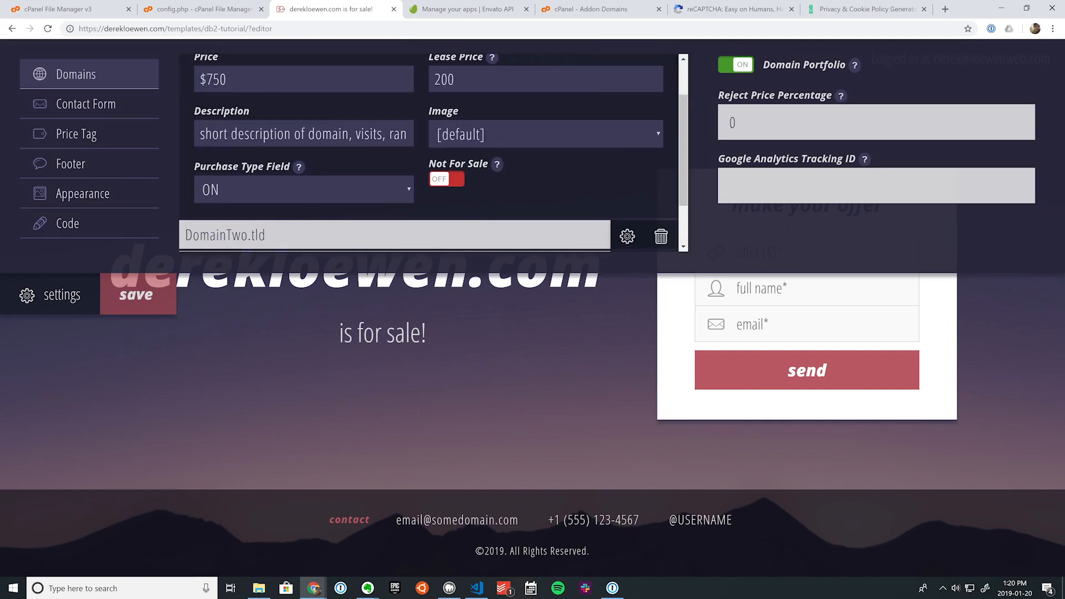
scroll(294, 99, "up", 1)
left_click(443, 135)
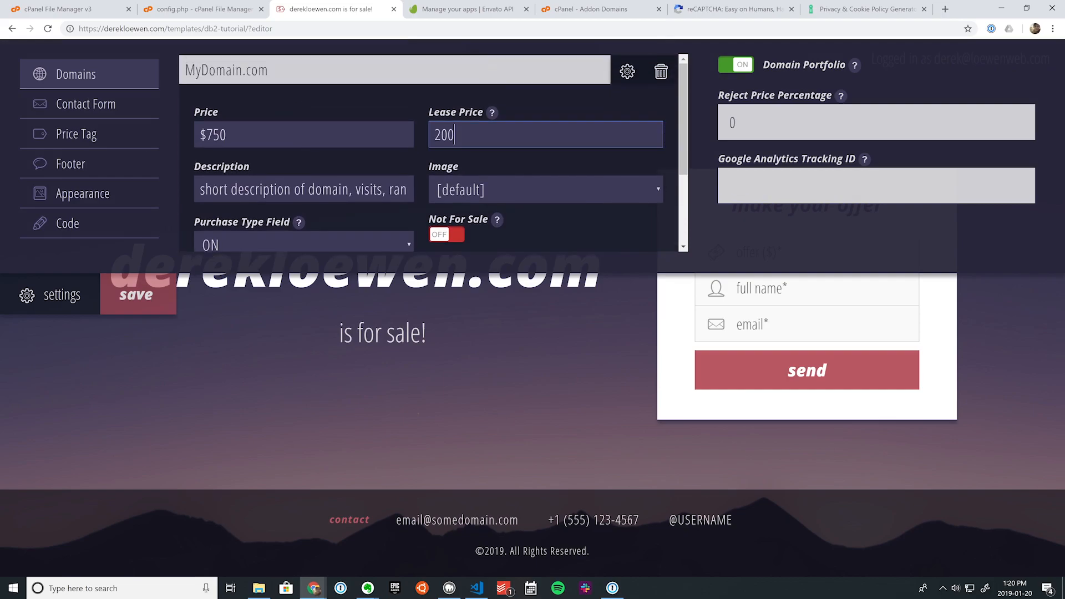
scroll(356, 158, "down", 1)
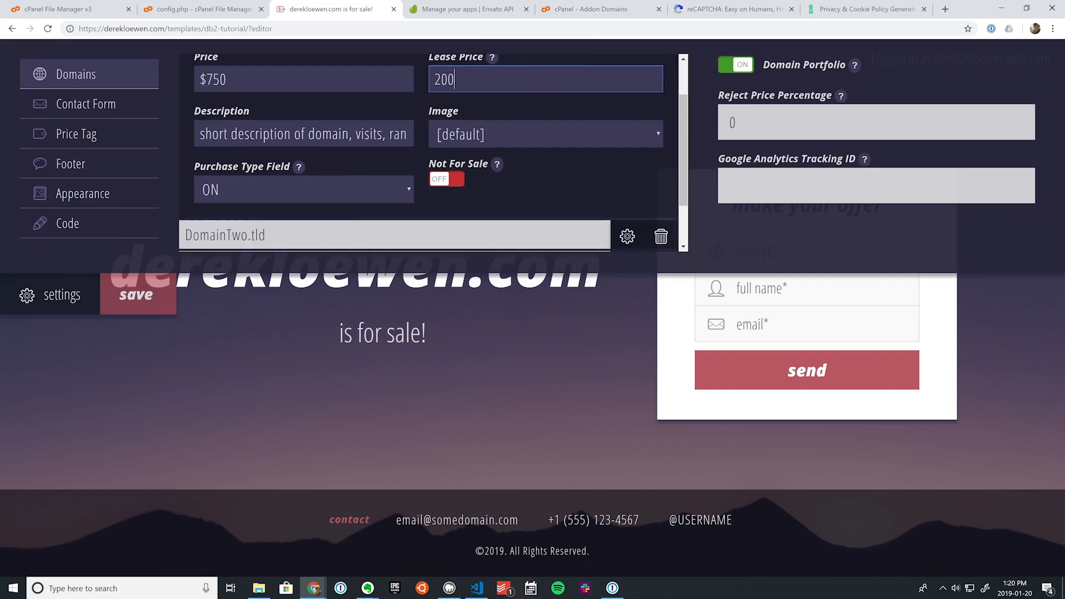
left_click(499, 135)
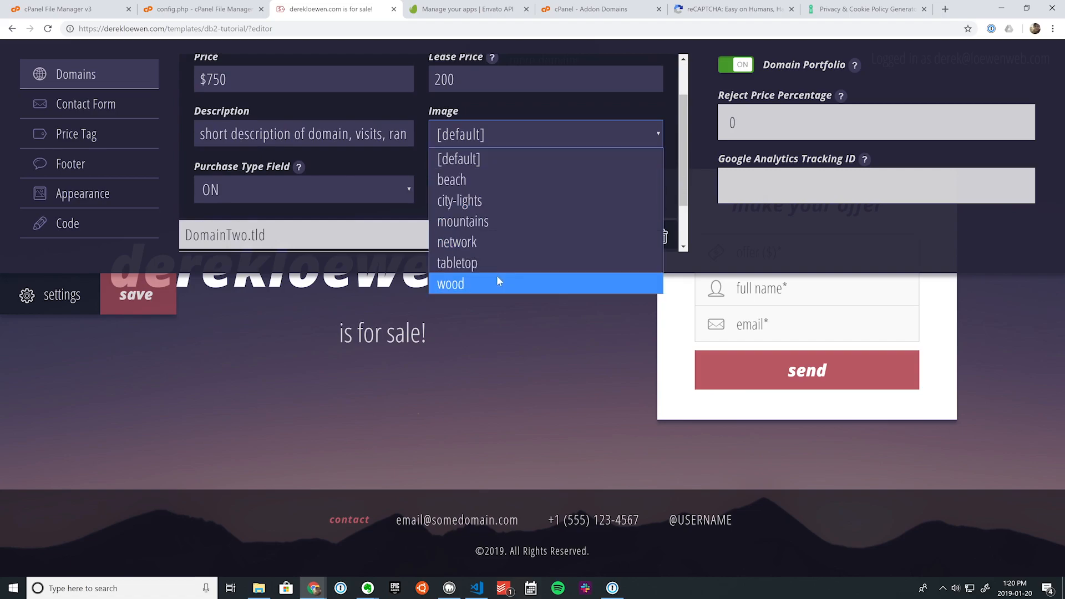
left_click(540, 415)
left_click(383, 190)
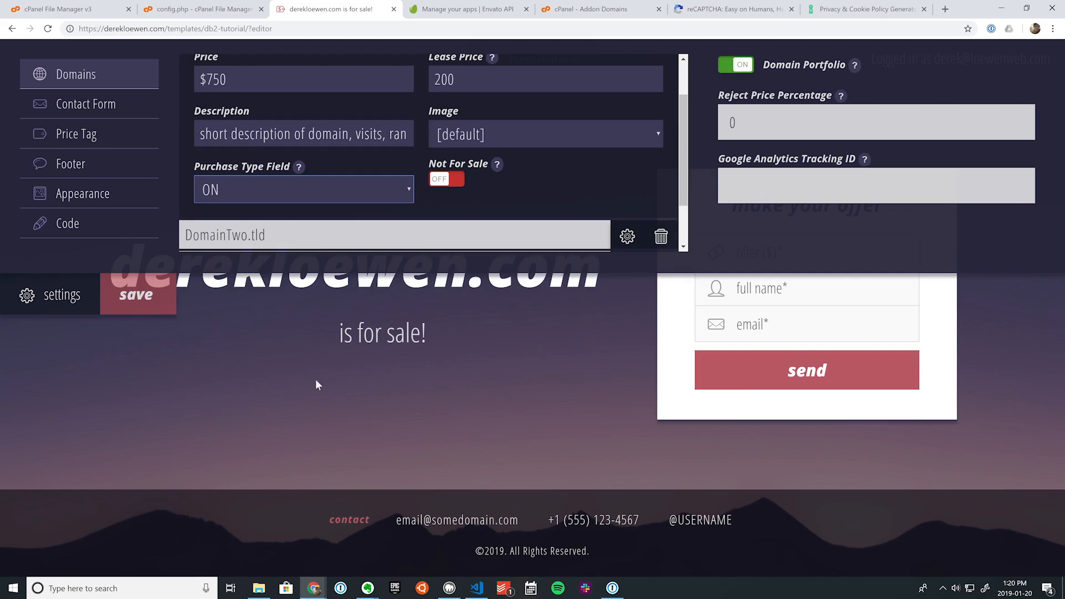
Step: Switch MyDomain.com's Not For Sale toggle on and close settings to view the page
left_click(443, 181)
left_click(443, 181)
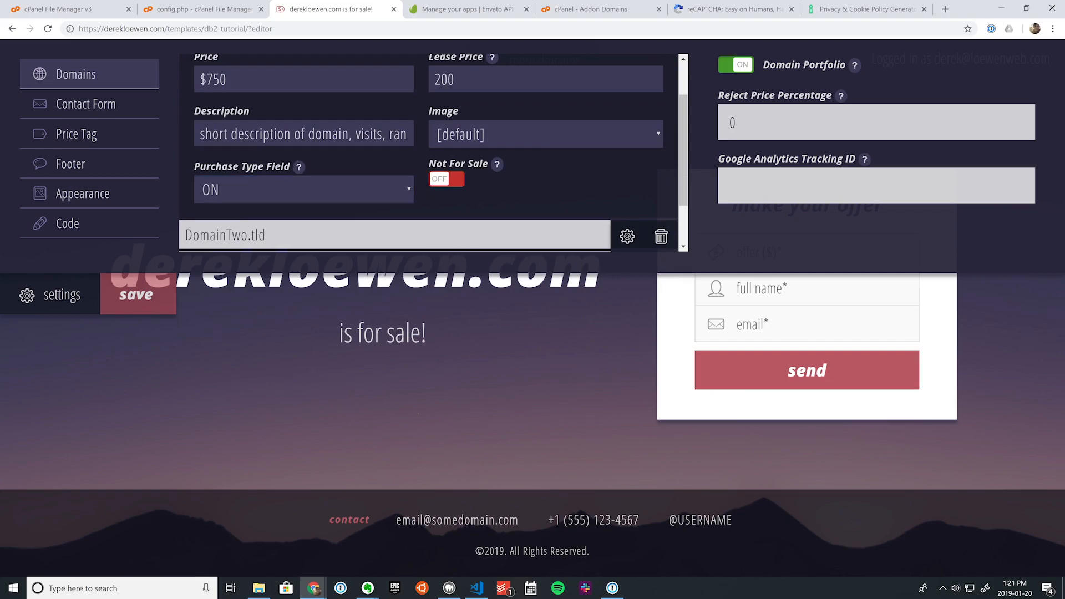
left_click(442, 181)
left_click(56, 294)
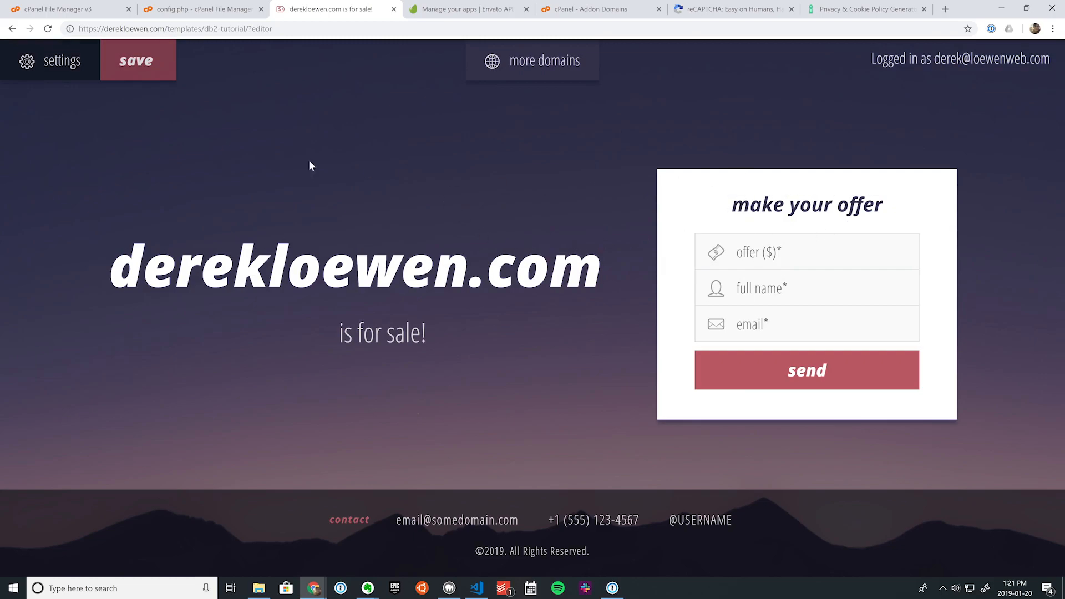
Step: Turn off the Domain Portfolio and close settings to check the page
left_click(58, 62)
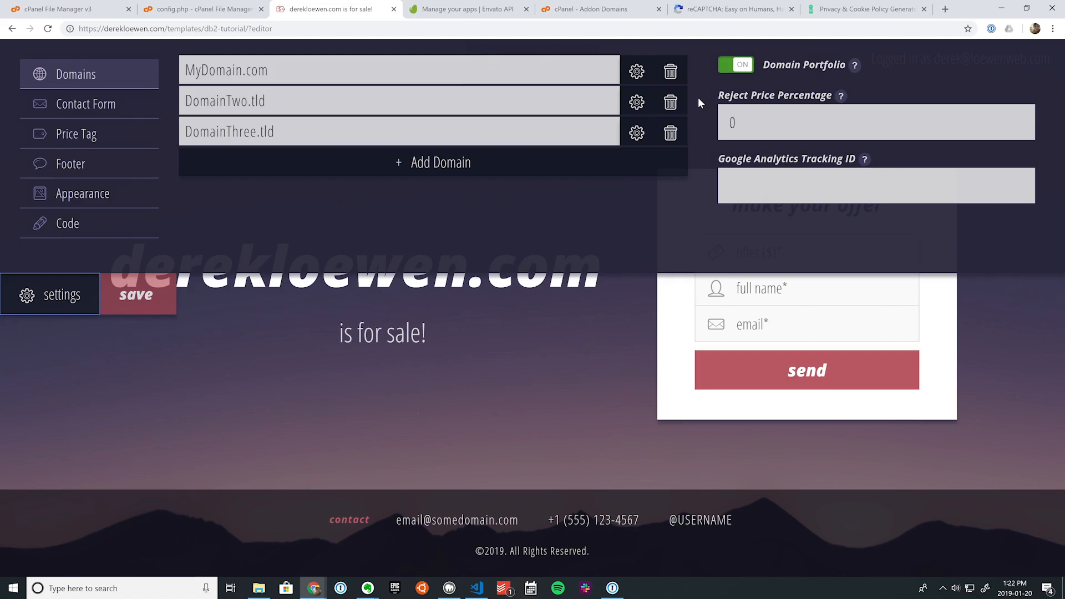
left_click(743, 69)
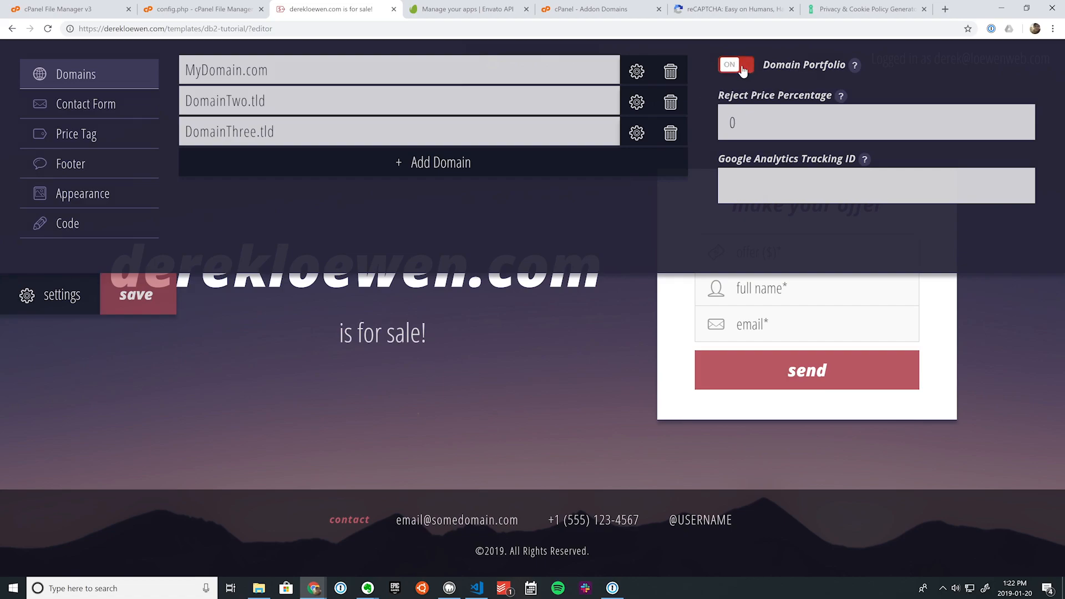
left_click(79, 291)
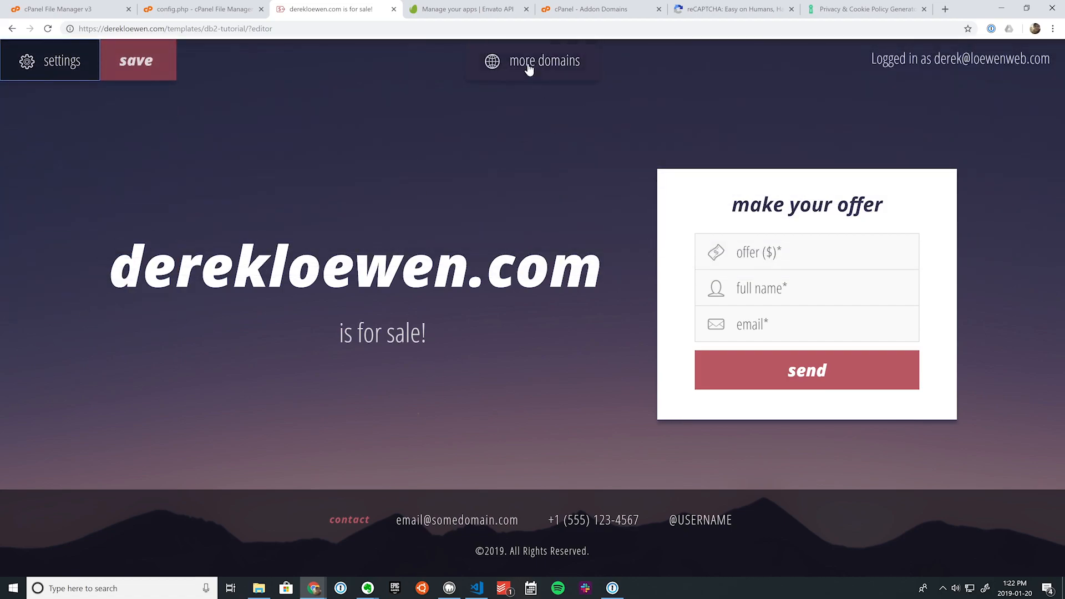
Step: Set the Reject Price Percentage to 50
left_click(49, 61)
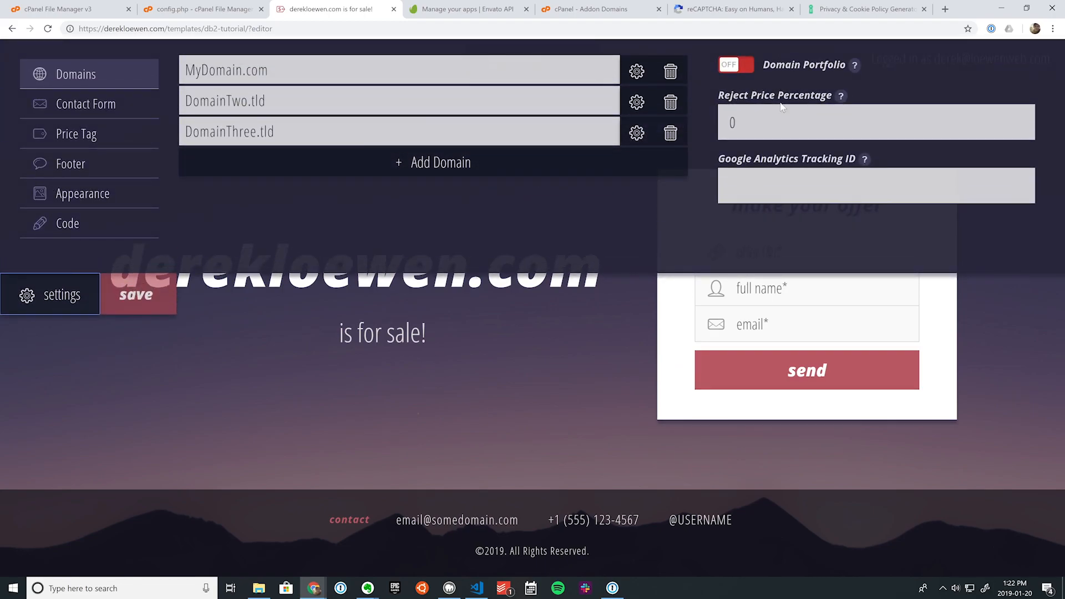
left_click(737, 122)
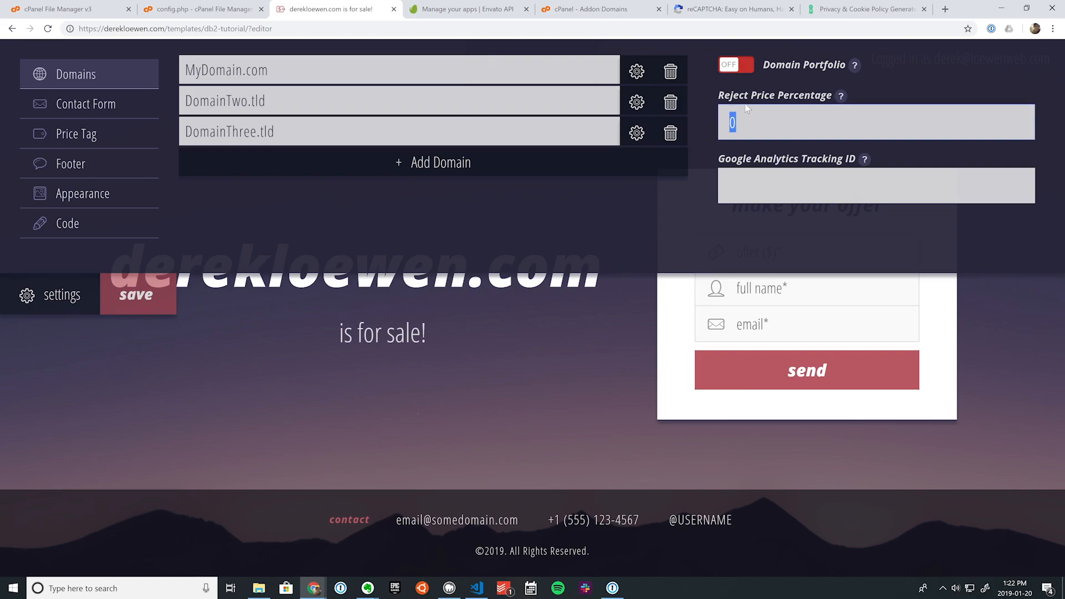
type("50")
left_click(719, 125)
double_click(733, 123)
Step: Check MyDomain.com's price and the Google Analytics field, then bring up the Contact Form settings
left_click(637, 71)
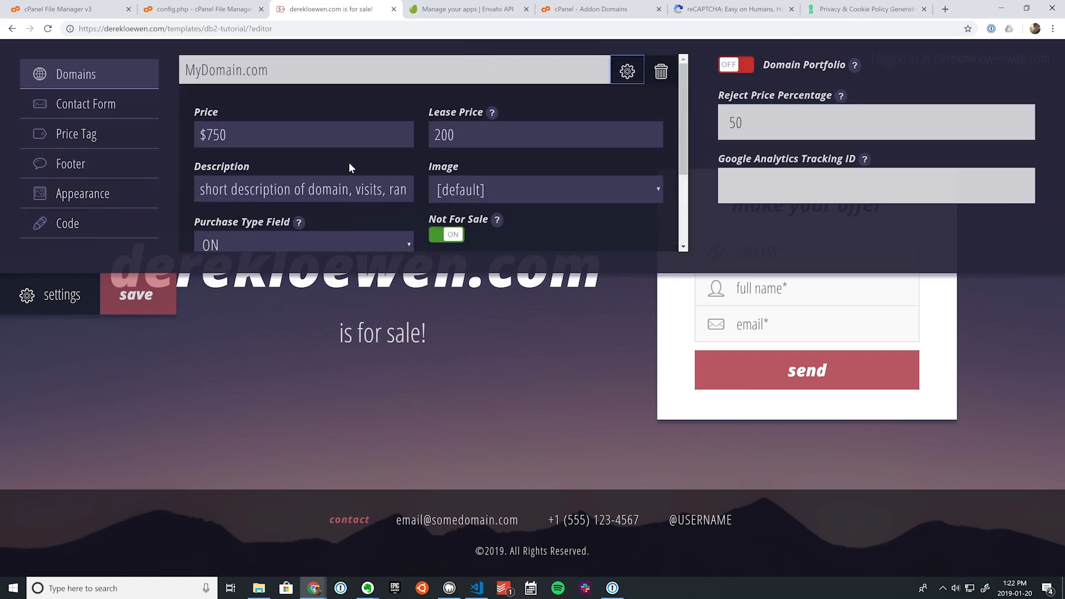
left_click_drag(229, 135, 204, 132)
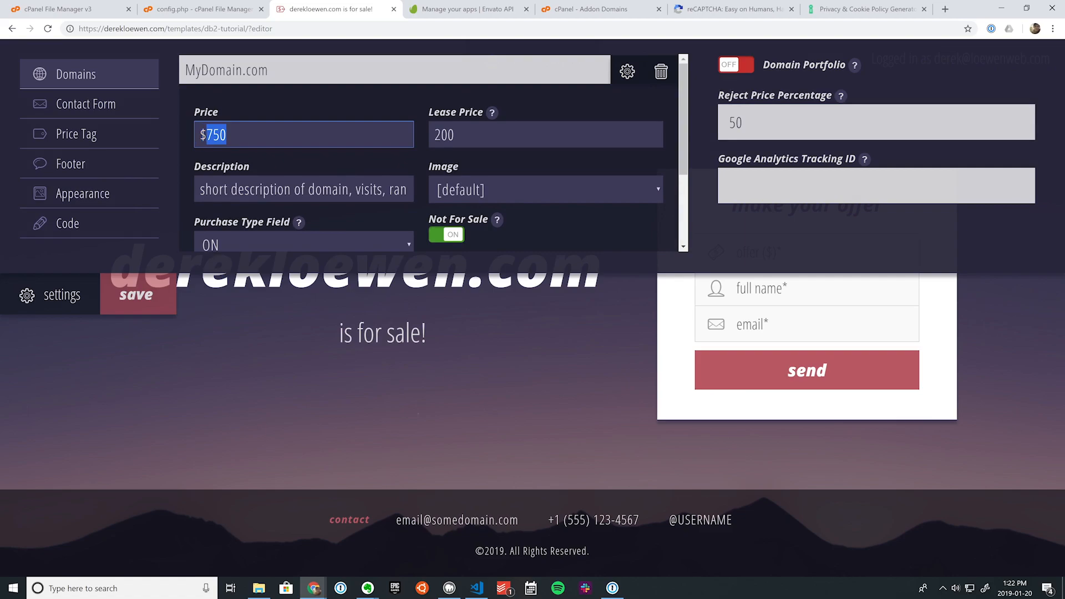
left_click(27, 294)
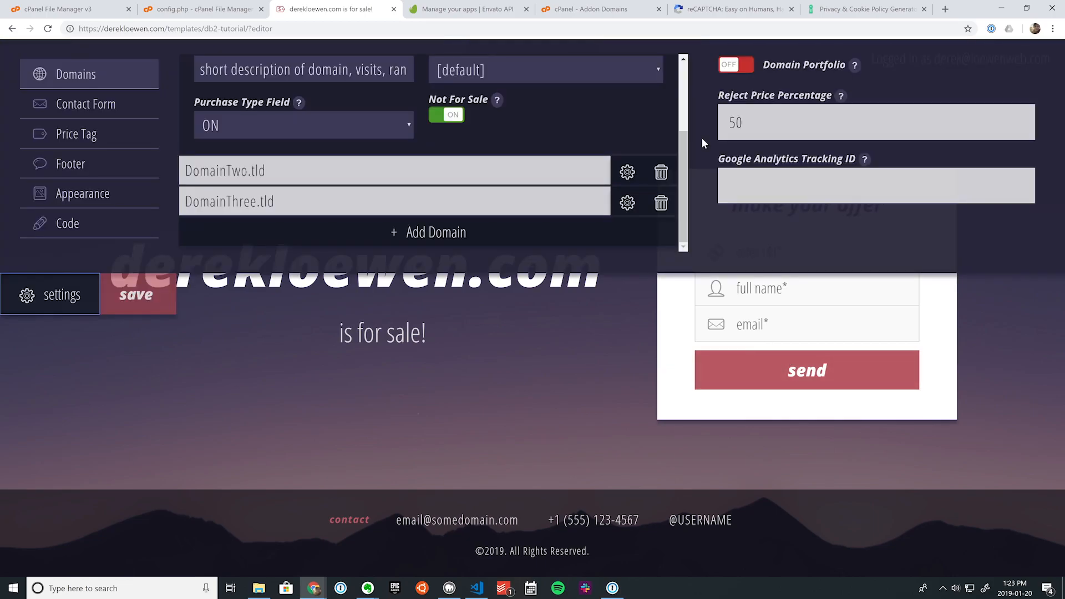
left_click(762, 185)
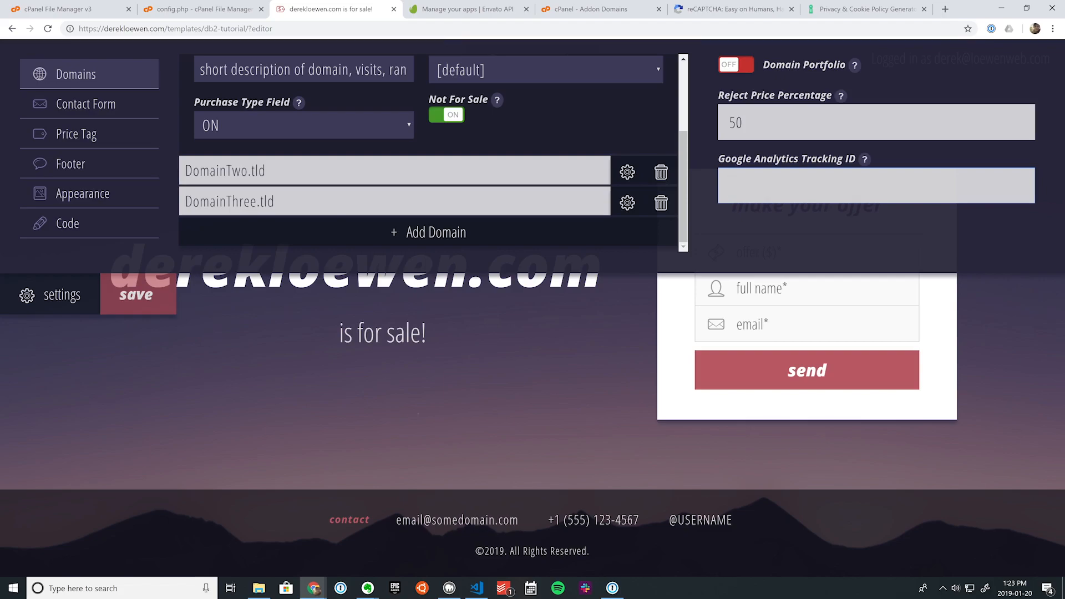
left_click(105, 105)
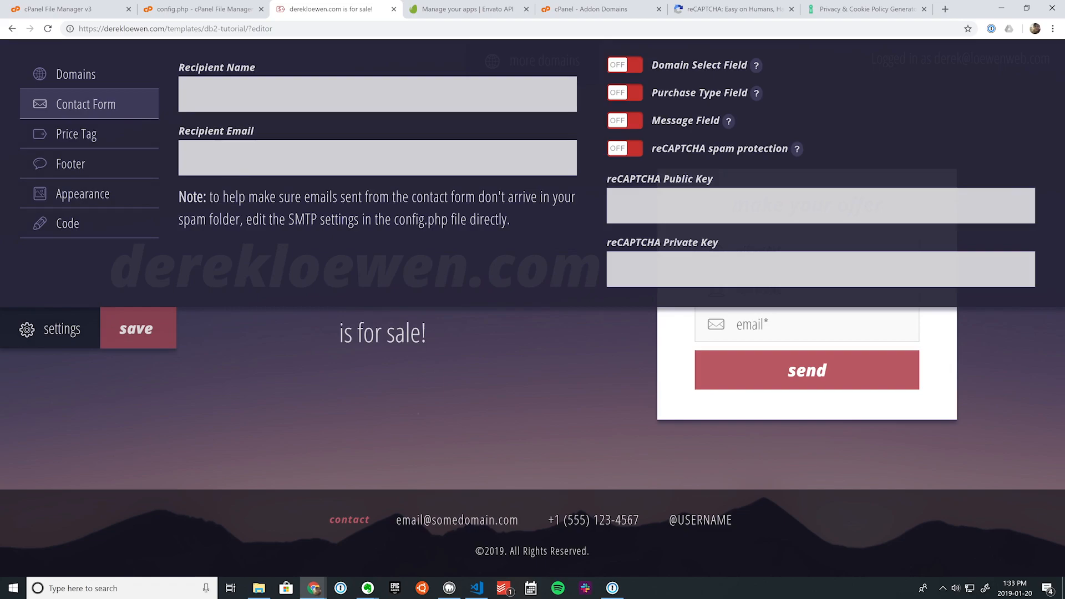
Step: Enter the recipient's name and e-mail, switch the Domain Select Field on, and save
left_click(245, 100)
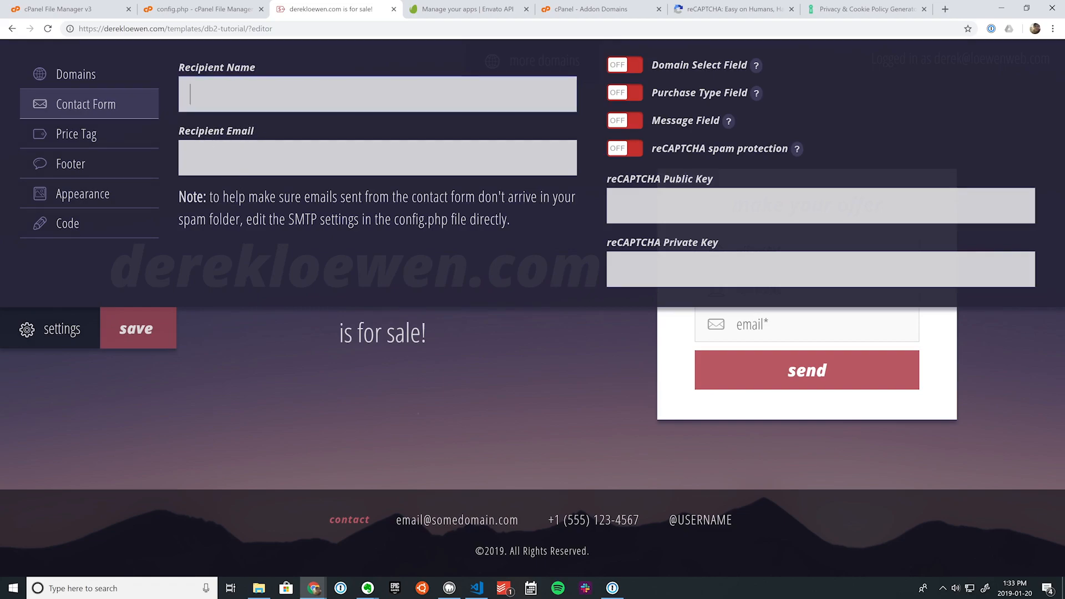
type("Derek Loewen")
key("Tab")
key("ctrl+v")
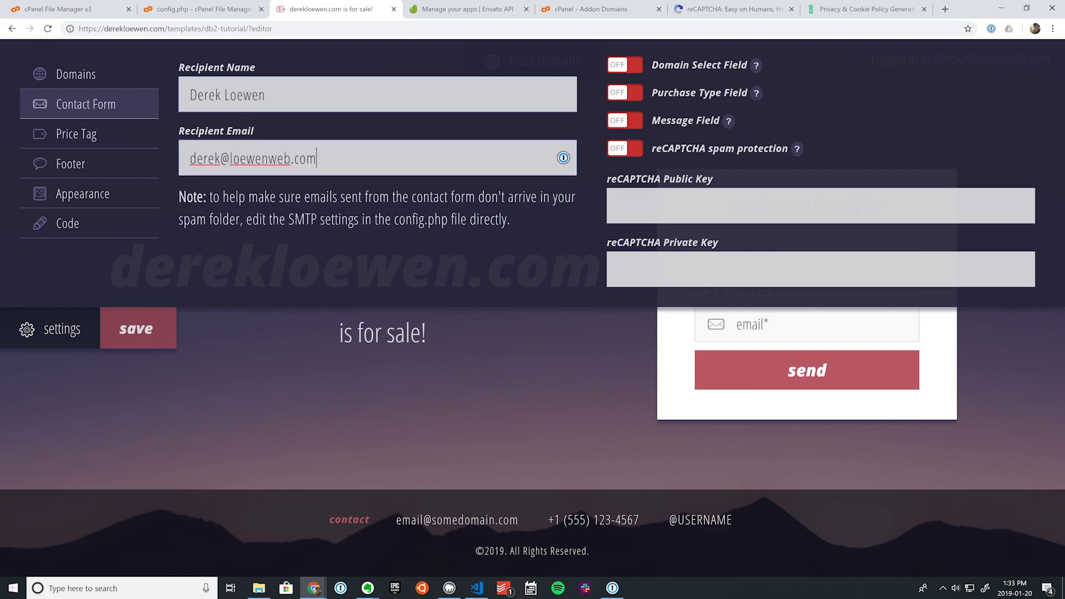
left_click(444, 248)
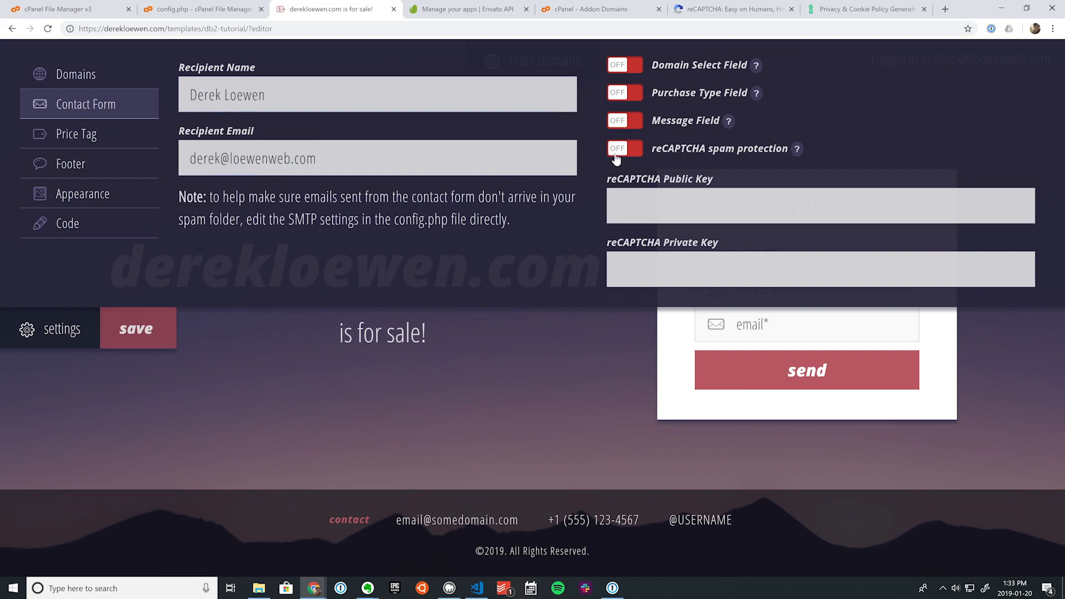
left_click(622, 67)
left_click(135, 339)
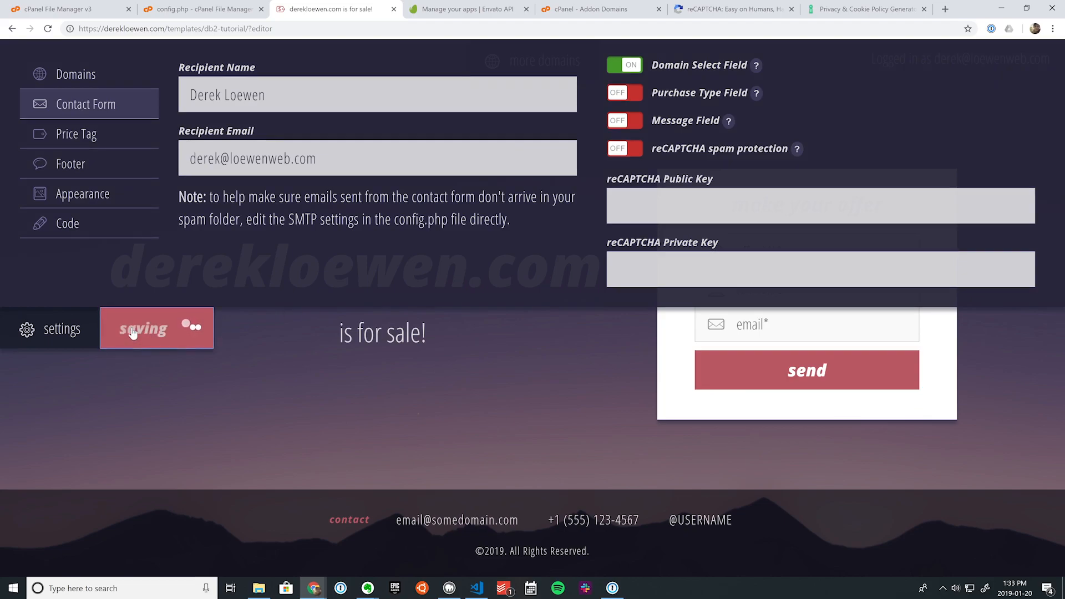
Step: Reload the page and pick DomainTwo.tld from the offer form's domain list
left_click(48, 30)
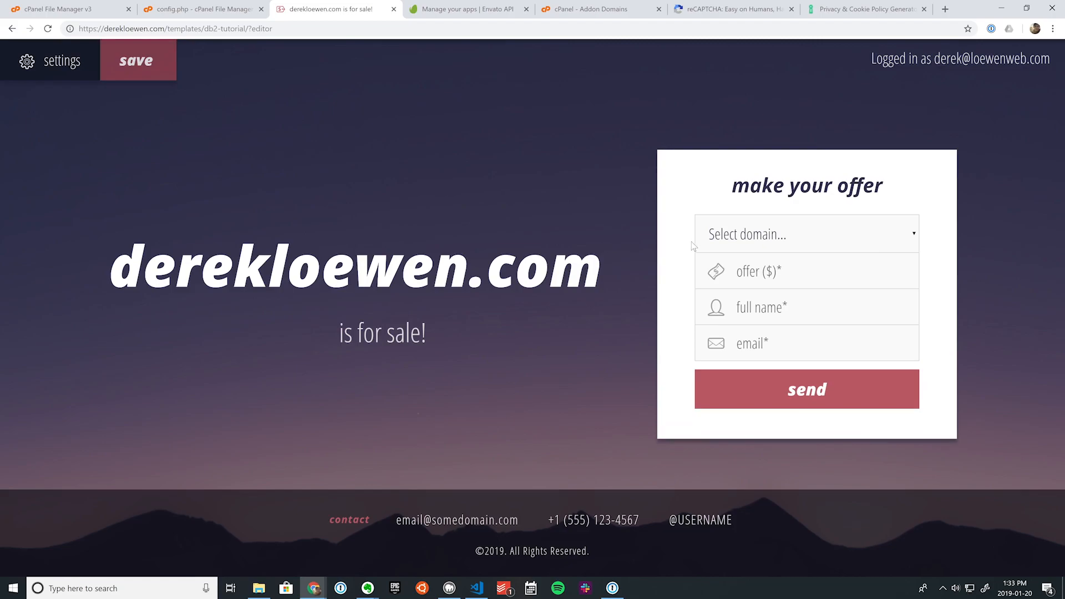
left_click(807, 233)
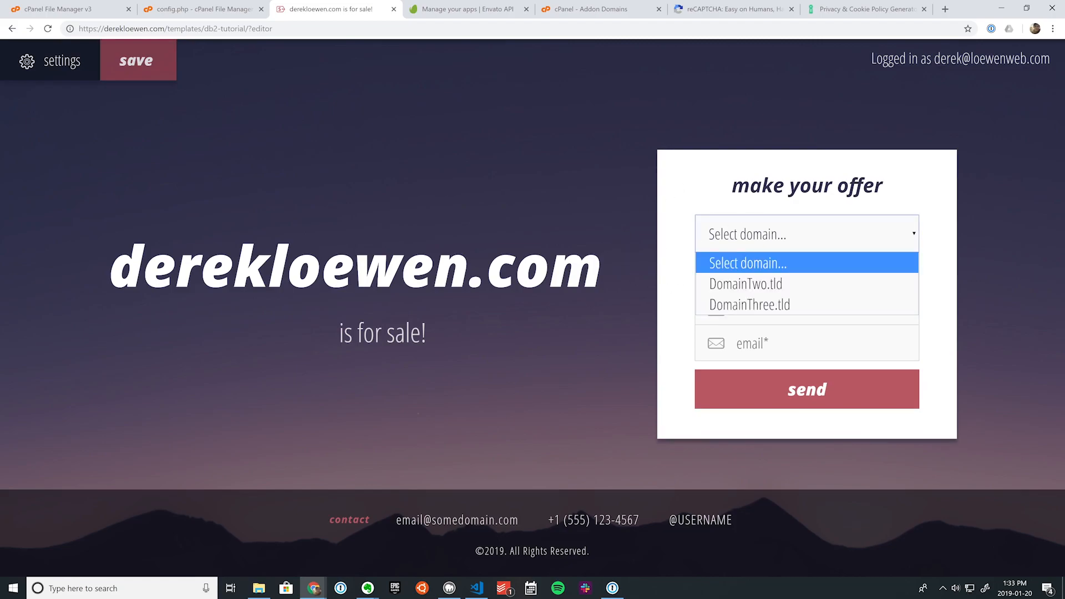
left_click(756, 284)
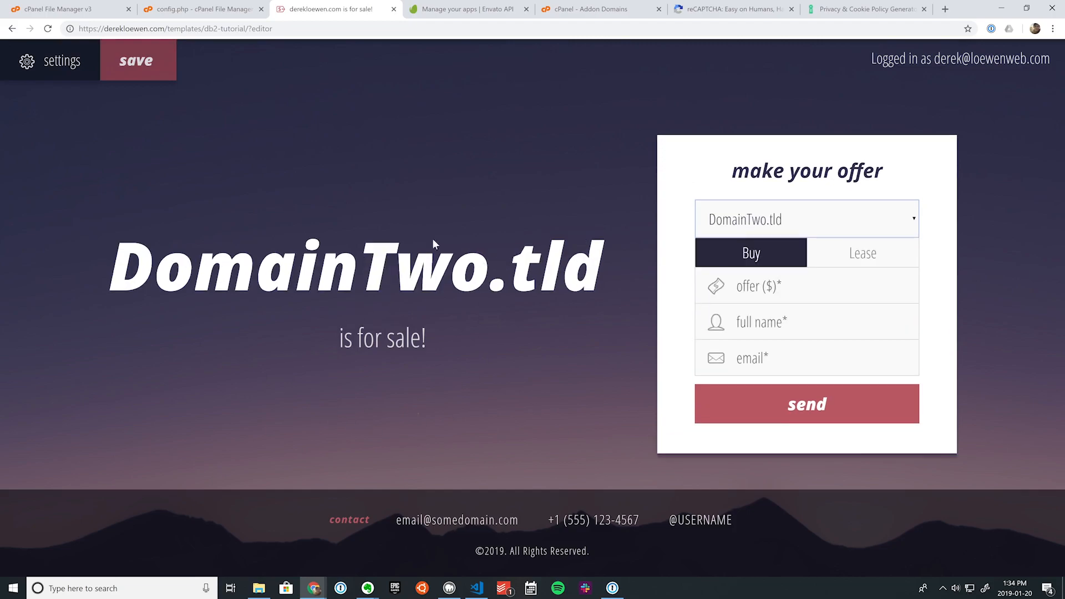
Step: Give DomainTwo.tld a $300 price, save, and check it in the offer form
left_click(71, 67)
left_click(637, 101)
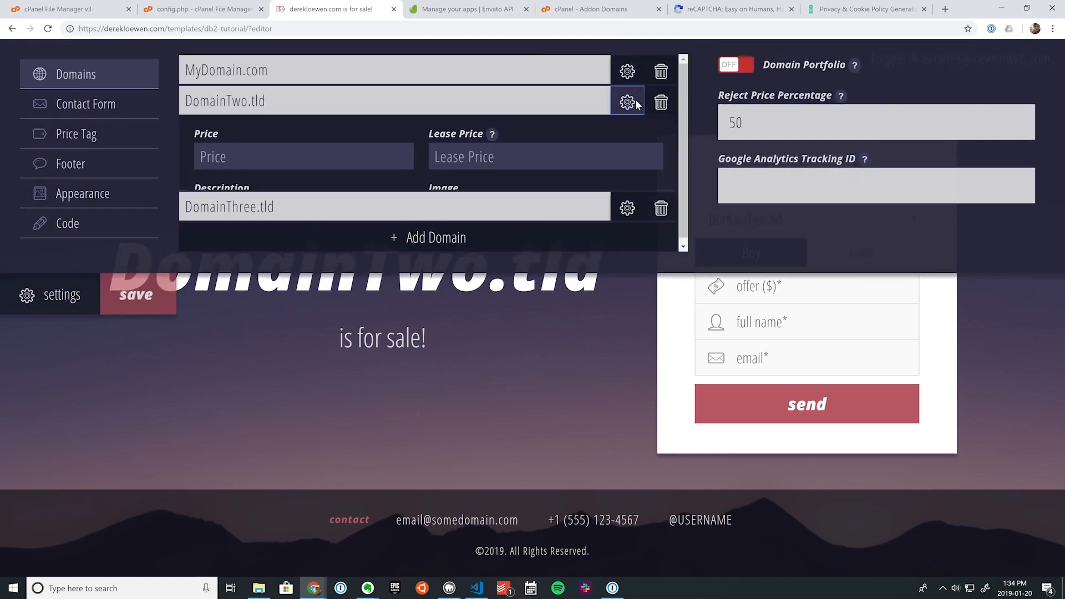
type("$300")
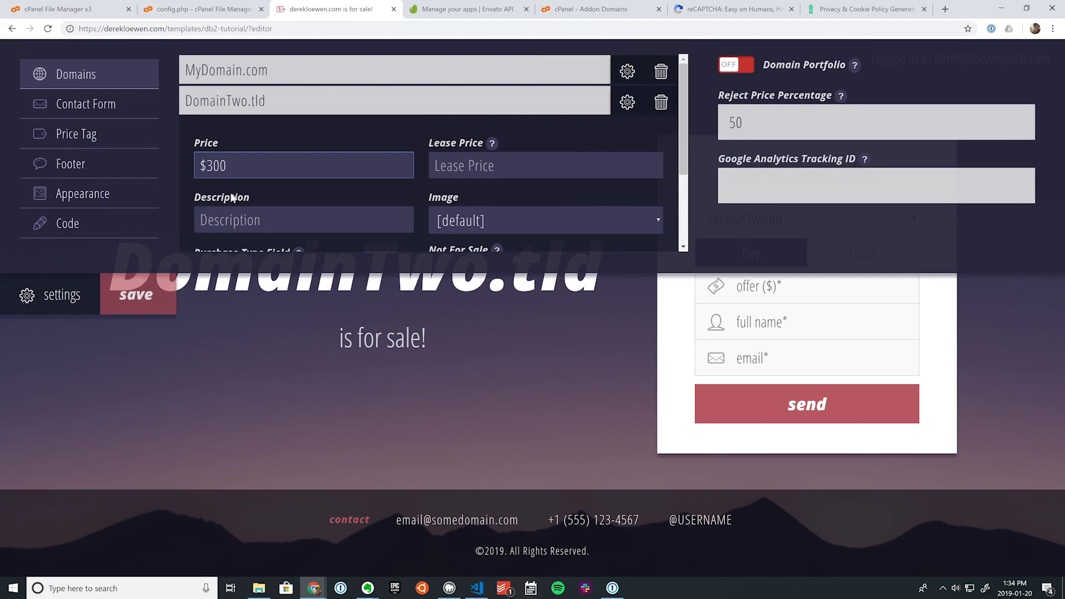
left_click(78, 298)
left_click(140, 64)
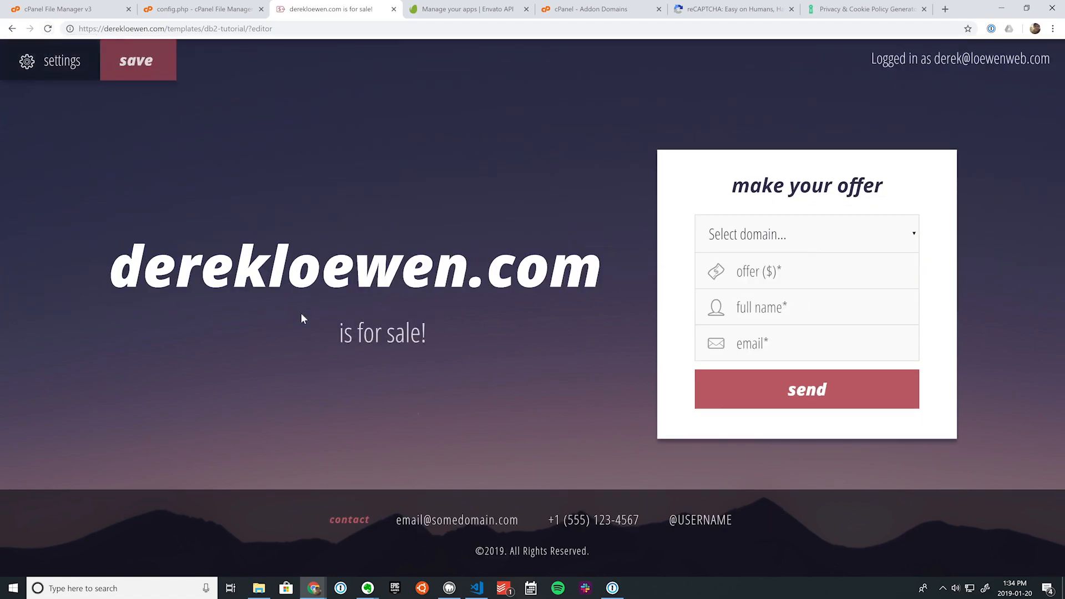
left_click(743, 234)
left_click(737, 281)
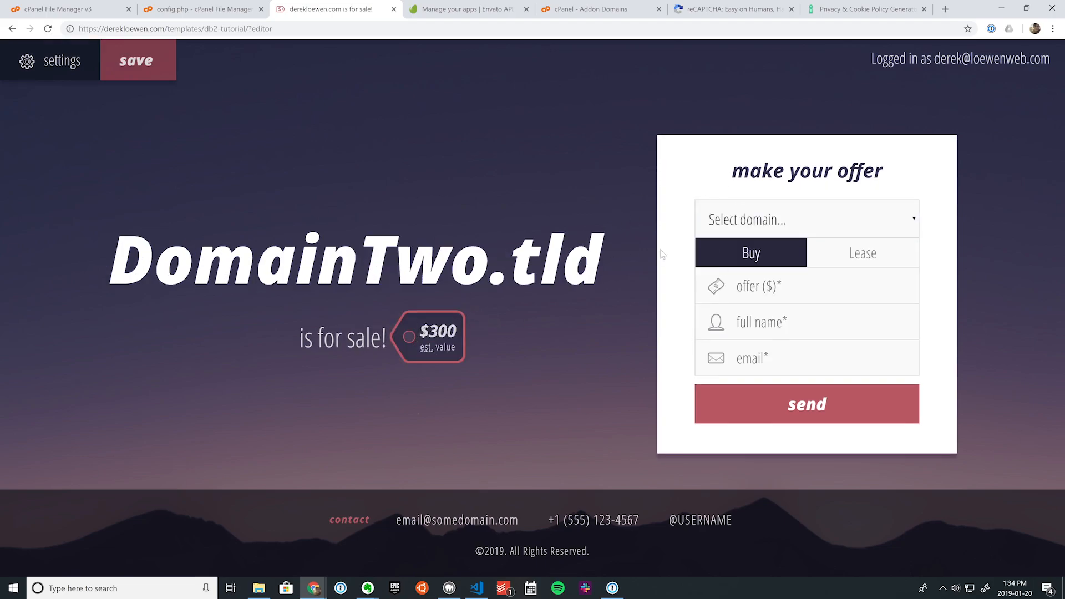
Step: Switch on the Purchase Type Field in the Contact Form settings
left_click(61, 62)
left_click(84, 106)
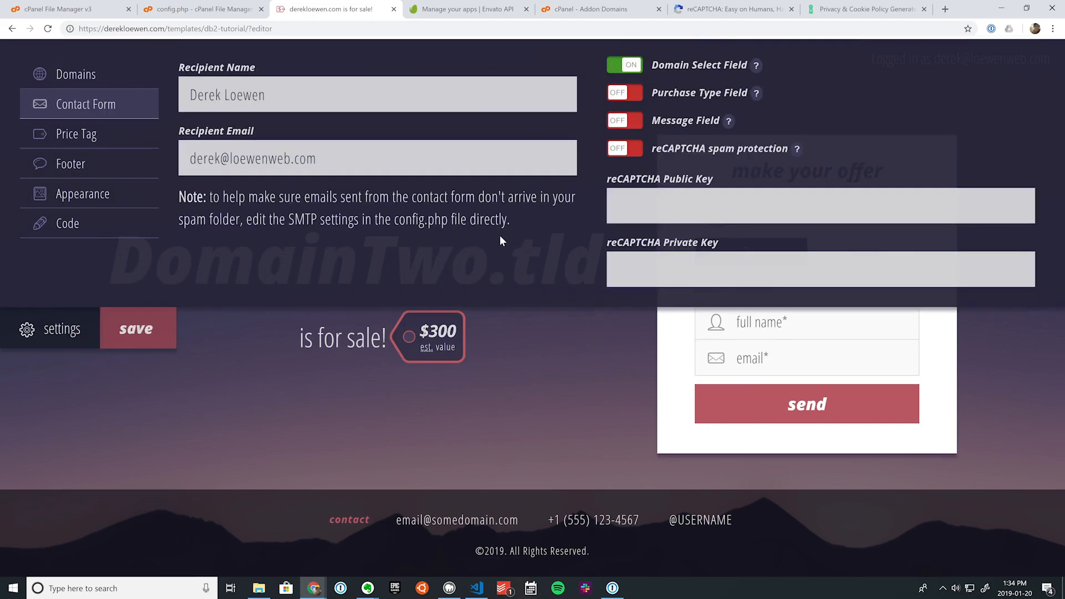
left_click(627, 95)
Step: Prefix MyDomain.com's lease price with $ to make it $200 and save
left_click(62, 79)
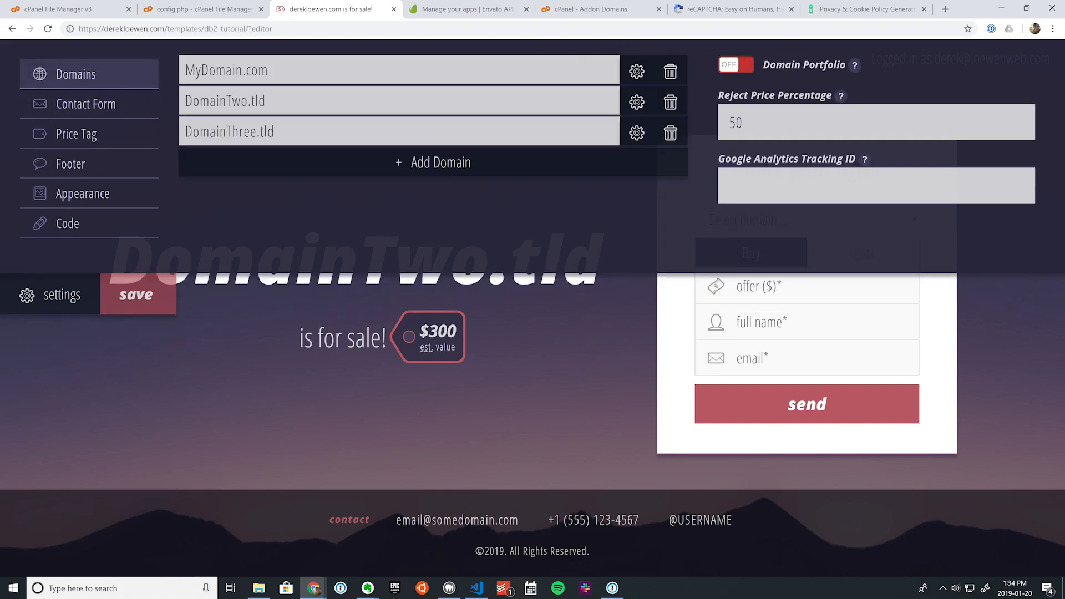
left_click(636, 71)
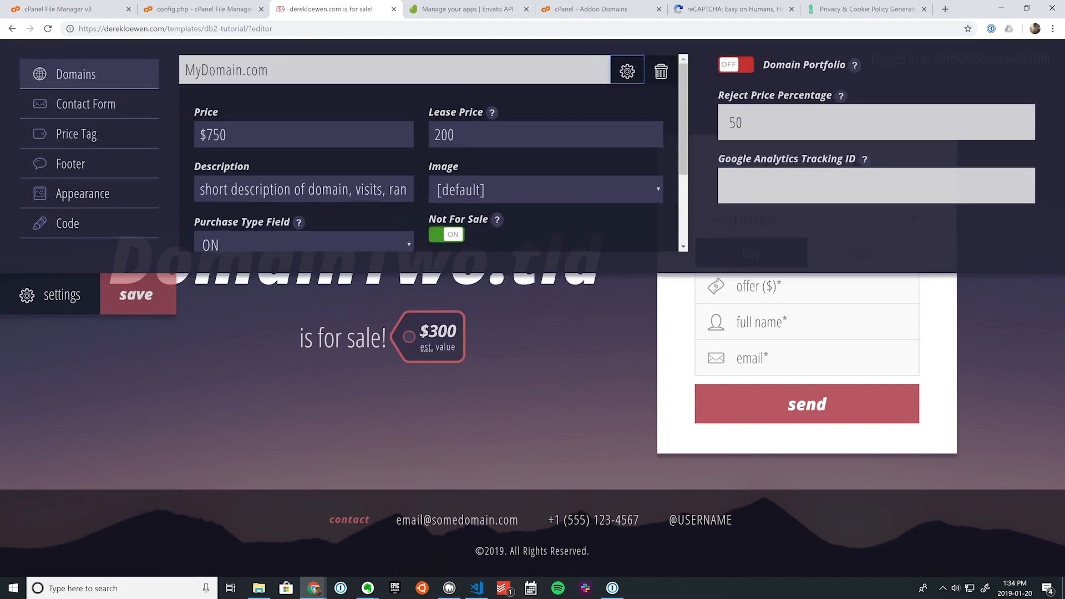
left_click(434, 135)
type("$")
left_click(138, 294)
left_click(34, 295)
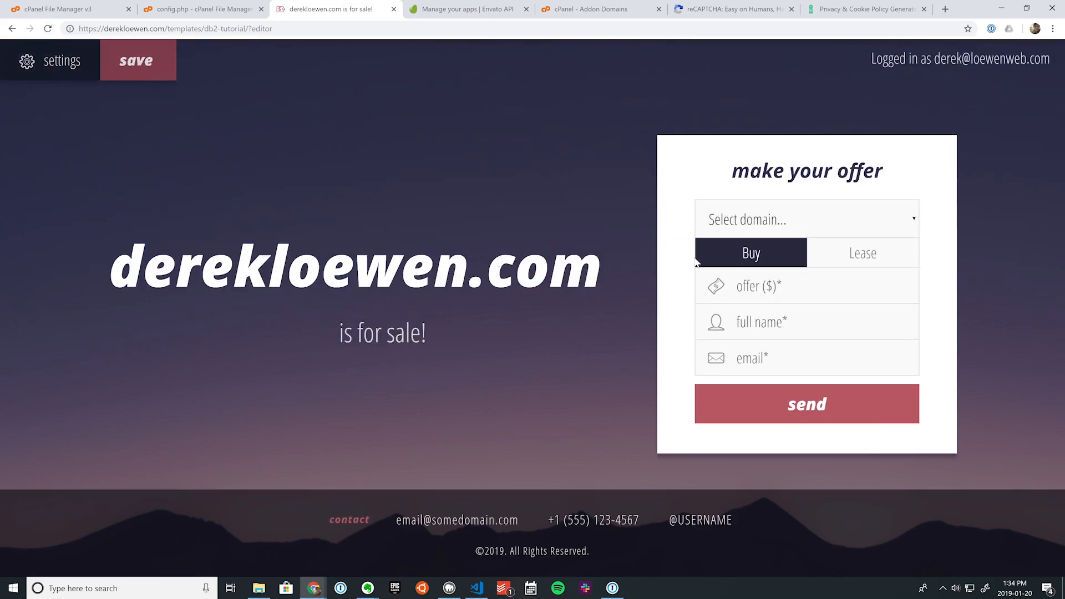
Step: Toggle the offer form between Buy and Lease to preview both options
left_click(858, 253)
left_click(756, 257)
left_click(833, 258)
left_click(763, 261)
left_click(62, 62)
Step: Rename MyDomain.com to DerekLoewen.com and save
left_click(103, 68)
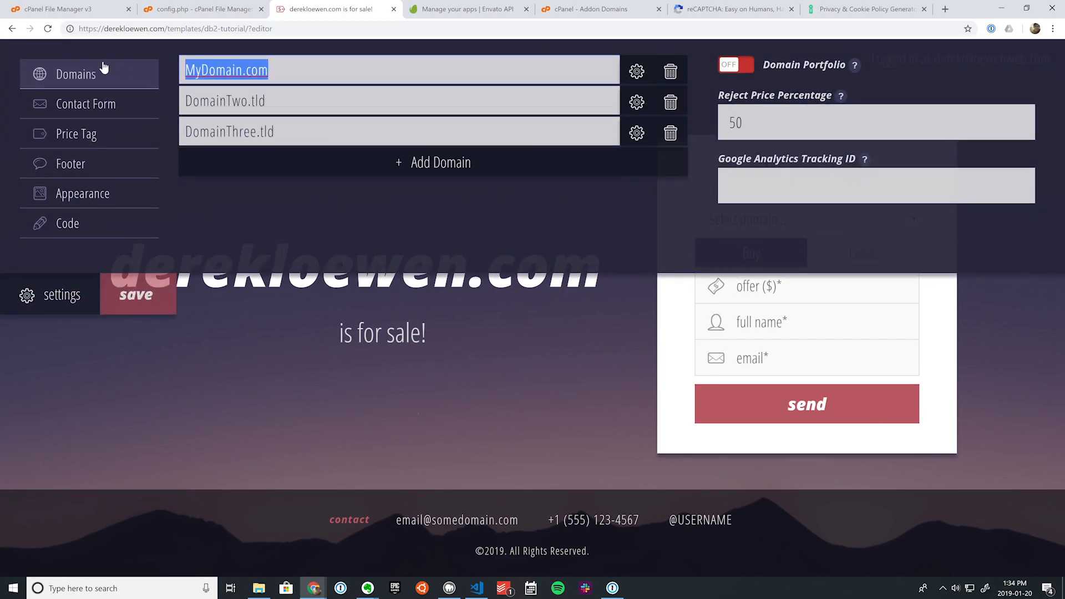
type("DerekLoewen.com")
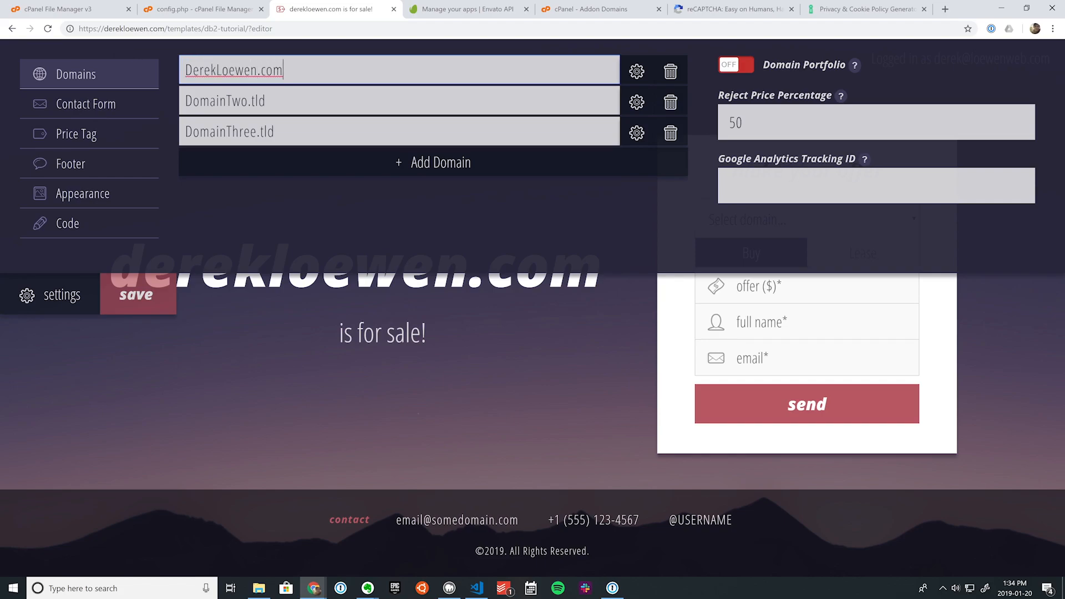
left_click(135, 294)
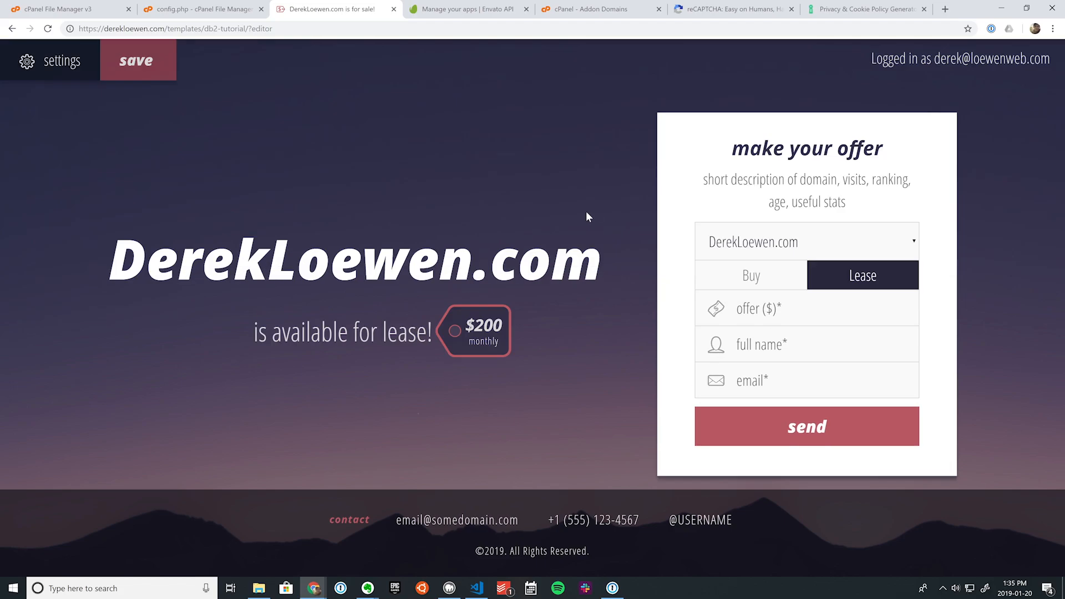
Step: Test the Buy/Lease toggle, showing the $750 buy offer and $200 monthly lease
left_click(778, 283)
left_click(808, 283)
left_click(778, 284)
left_click(845, 276)
left_click(763, 285)
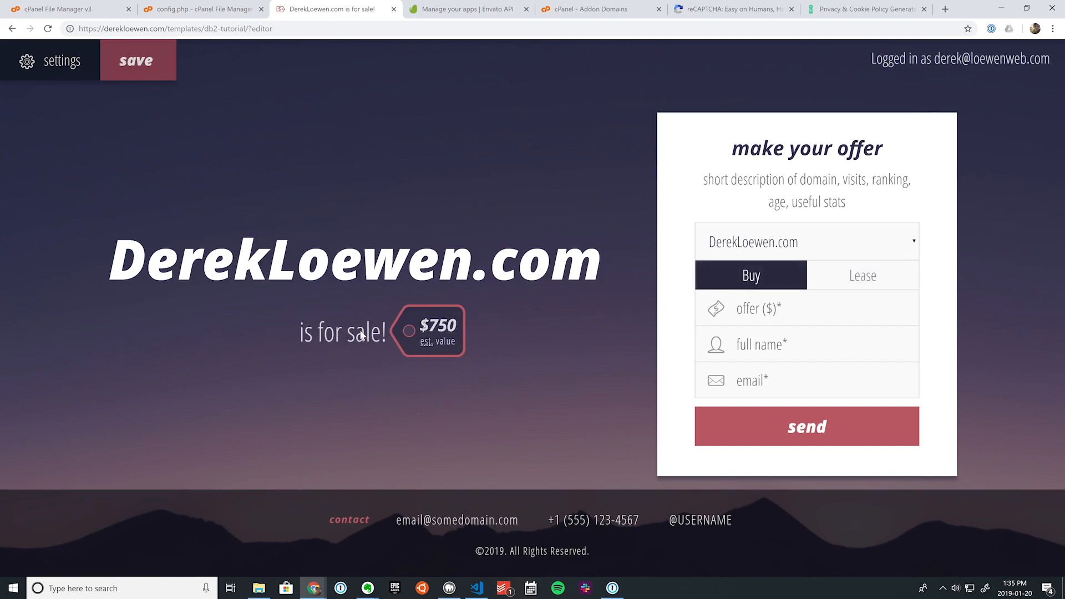
left_click(867, 284)
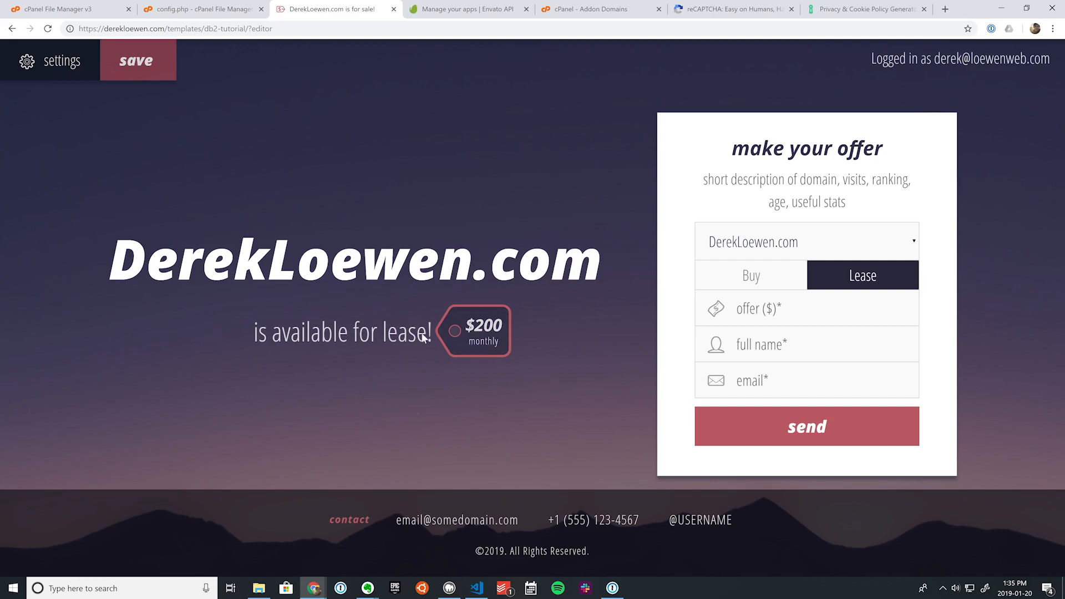
left_click(53, 61)
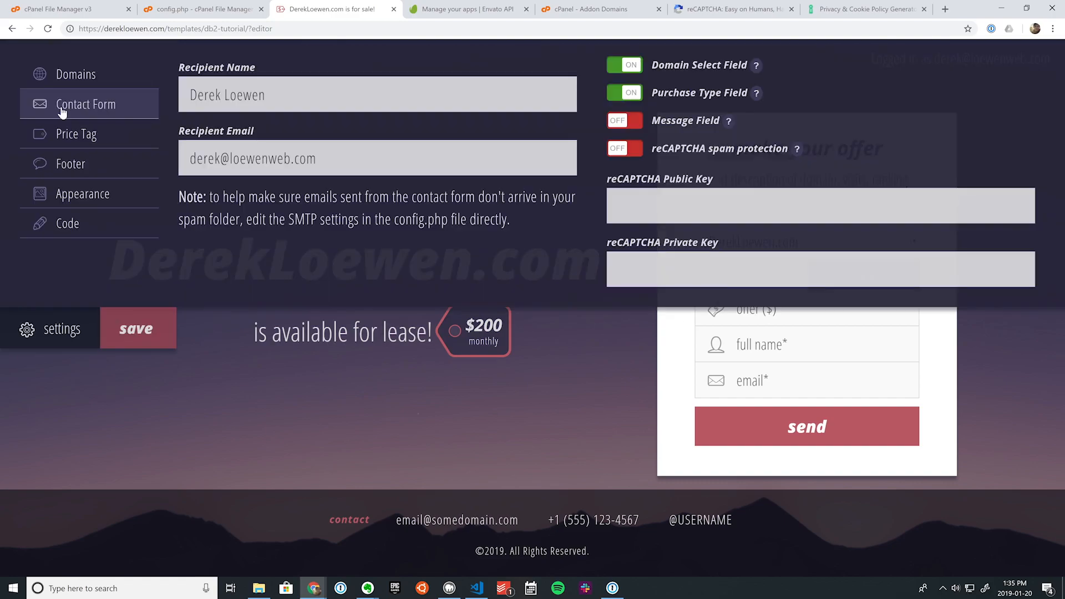
Step: Turn on the offer form's Message Field, save, and reload the page
left_click(626, 121)
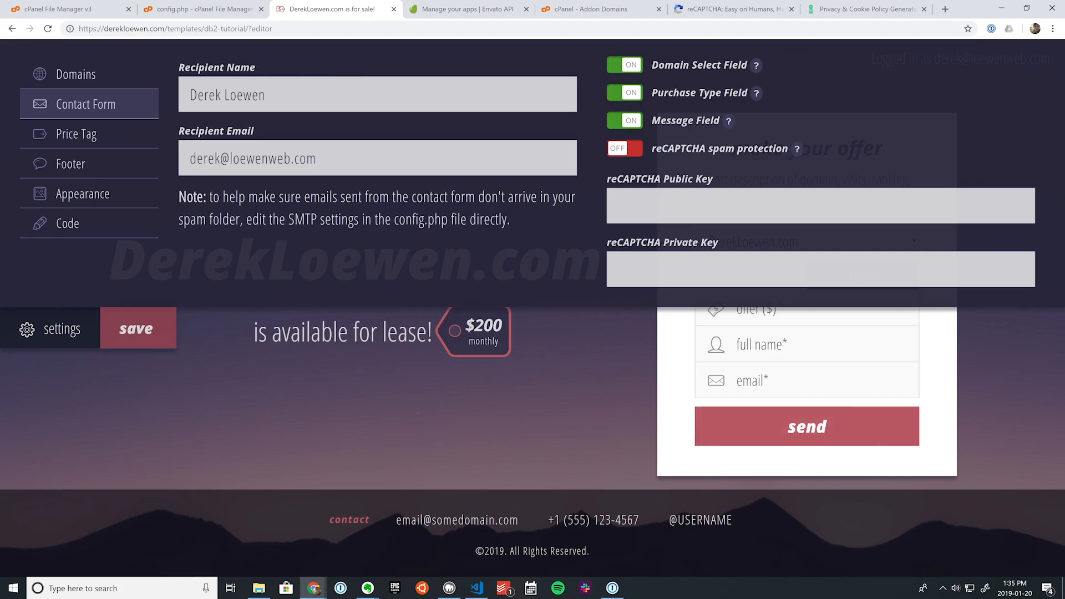
left_click(147, 327)
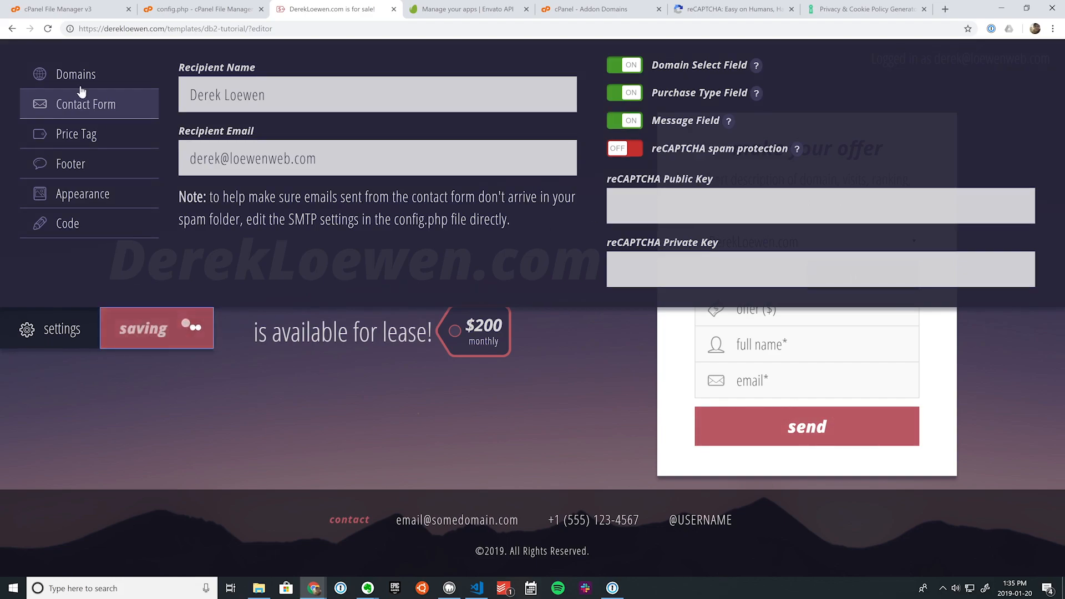
left_click(49, 29)
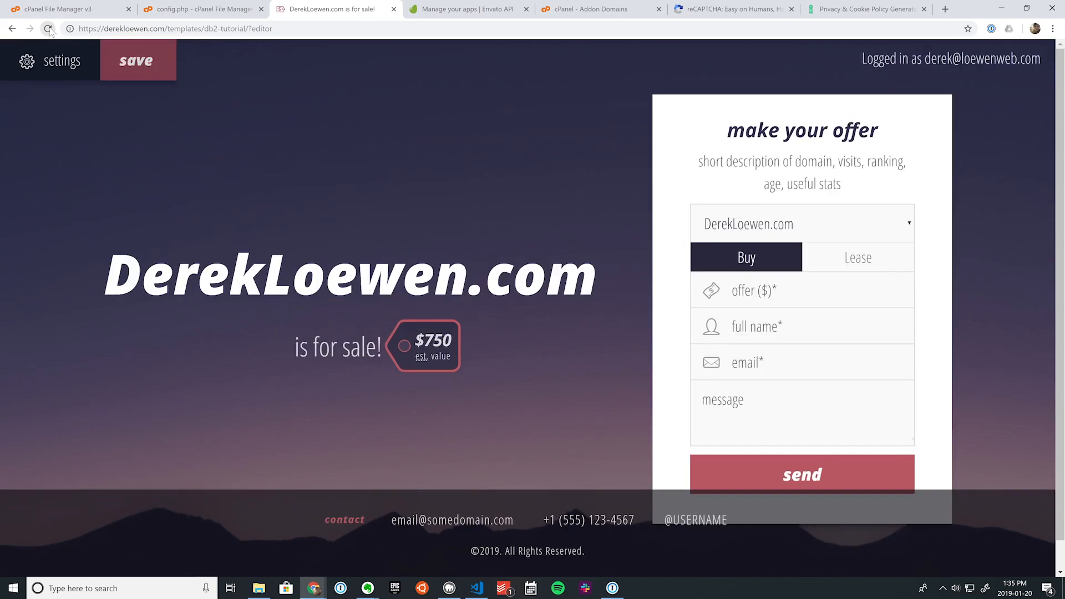
Step: Switch on reCAPTCHA spam protection in the Contact Form settings, ready for the public key
left_click(33, 69)
left_click(93, 111)
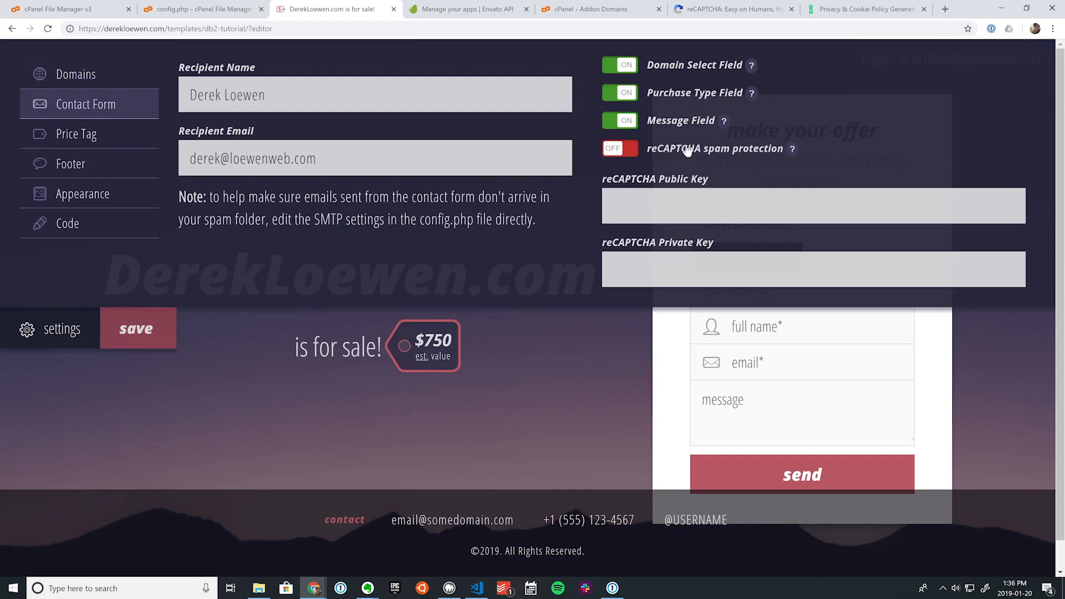
left_click(620, 151)
left_click(621, 194)
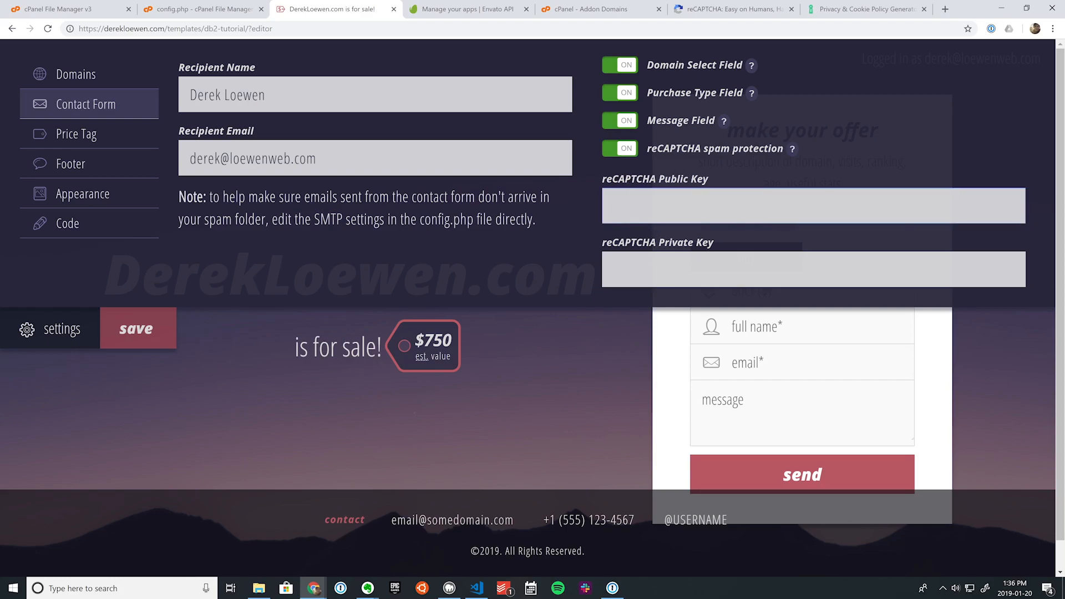
left_click(715, 10)
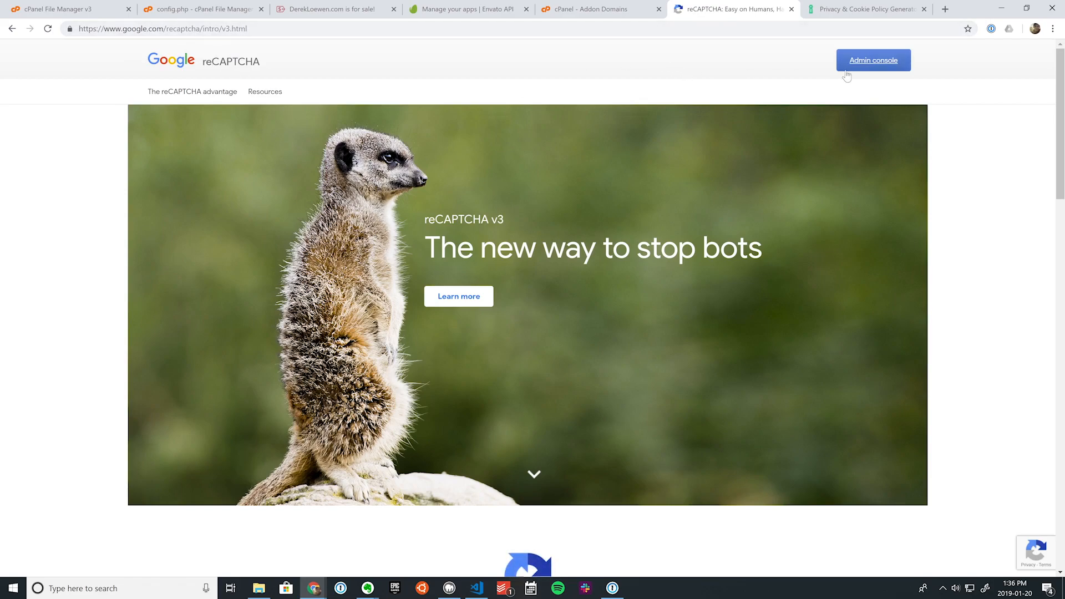
Step: In the admin console, label a new site 'DB2 Editor Tutorial' and choose reCAPTCHA v2 Checkbox
left_click(872, 64)
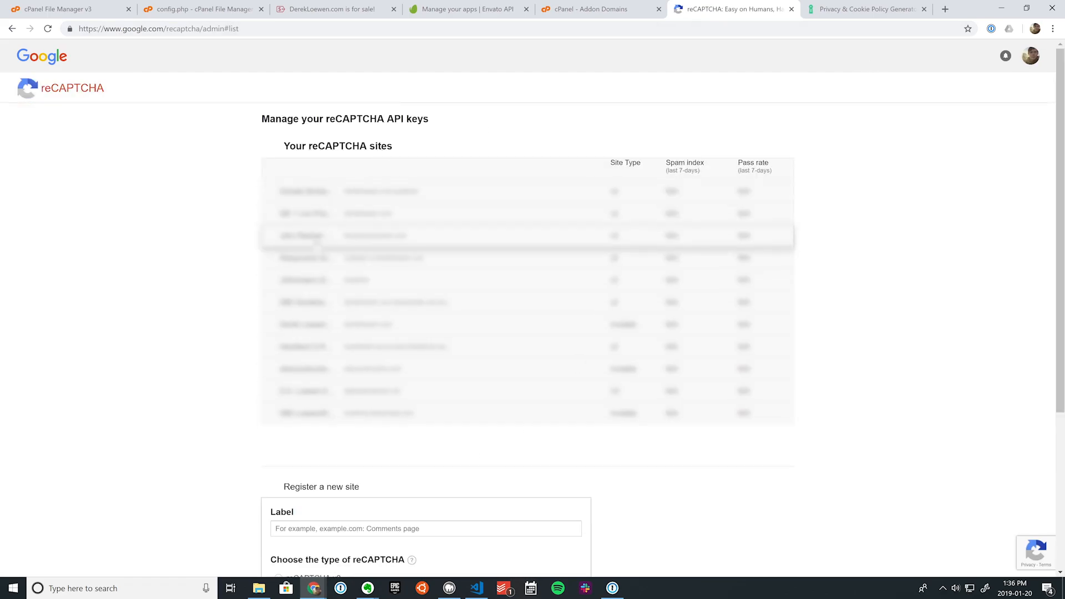
scroll(225, 397, "down", 4)
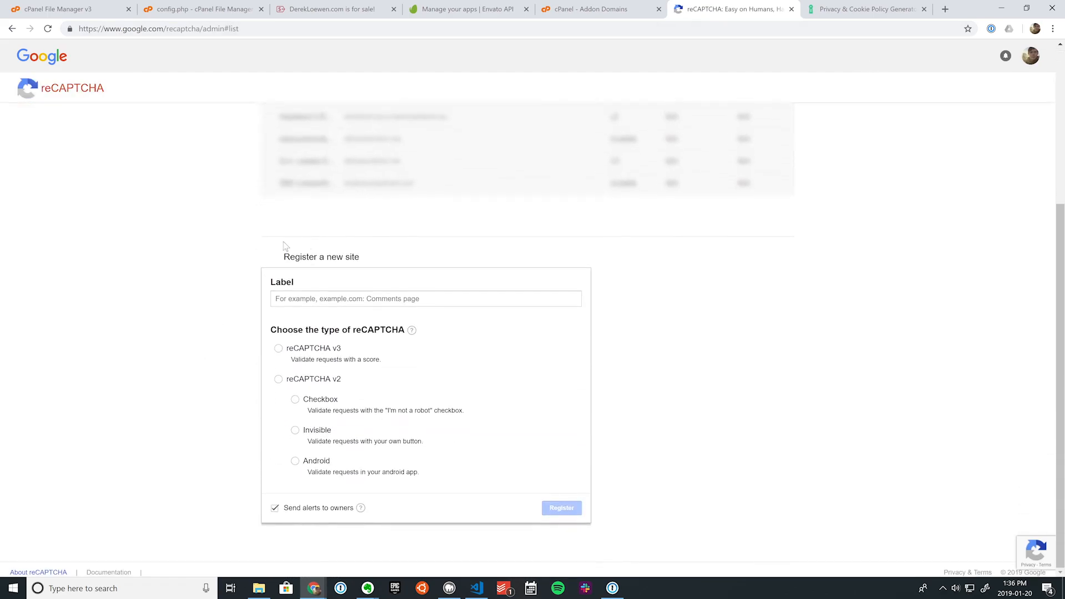
left_click(294, 298)
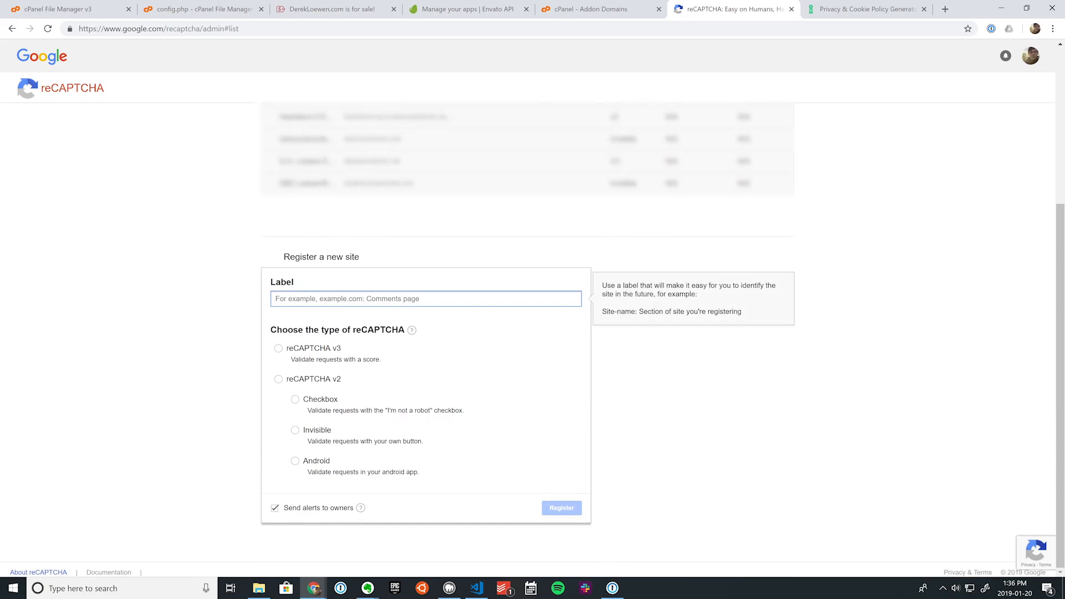
type("DB2 Editor Tutorial")
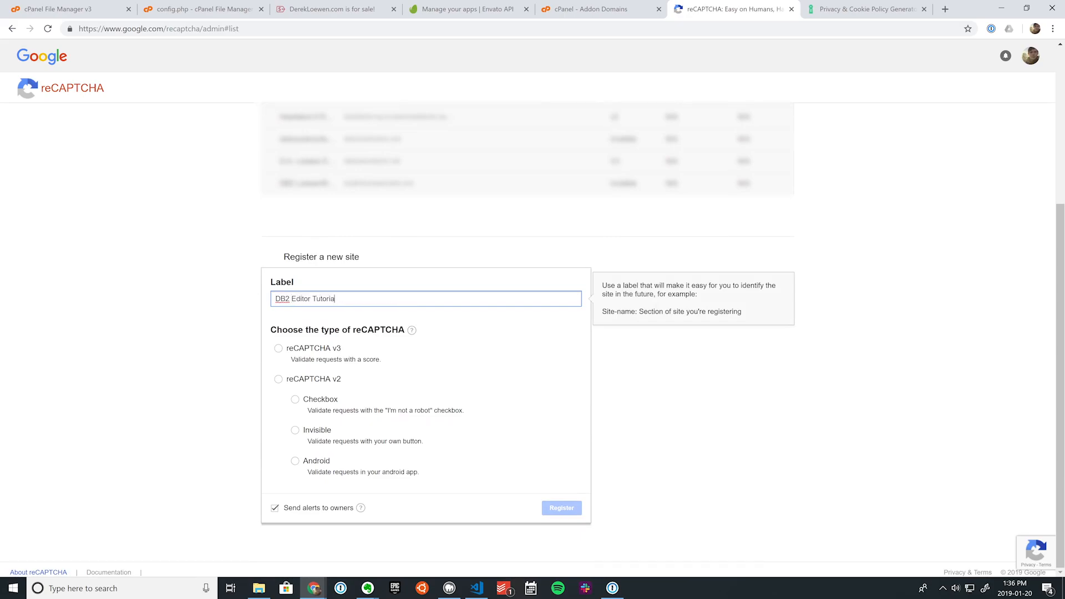
left_click(278, 380)
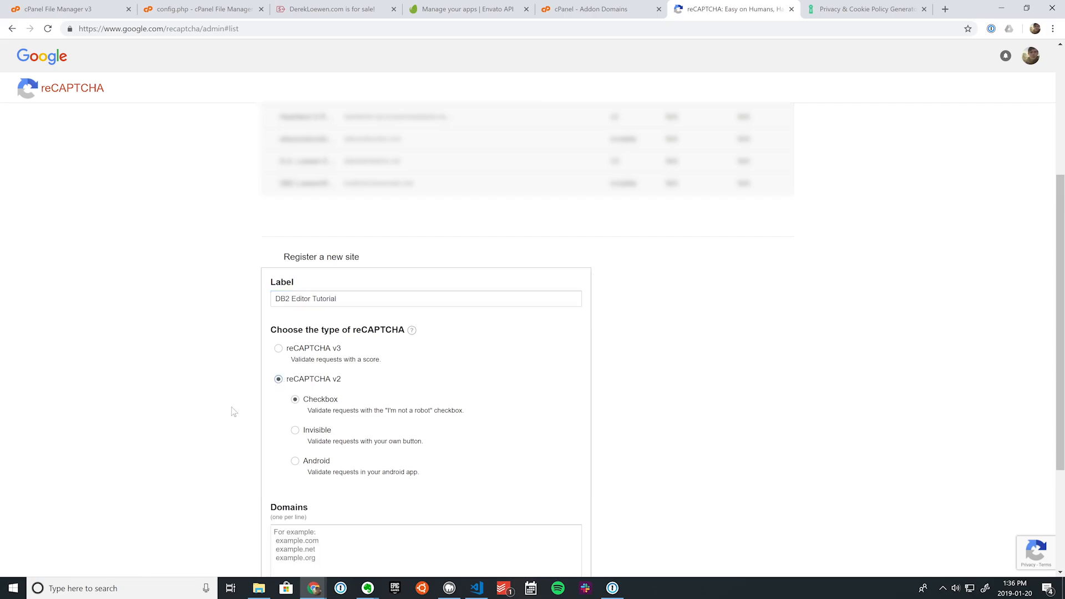
Step: Add the domain derekloewen.com, accept the Terms of Service, and register the site
scroll(305, 402, "down", 2)
scroll(305, 402, "down", 1)
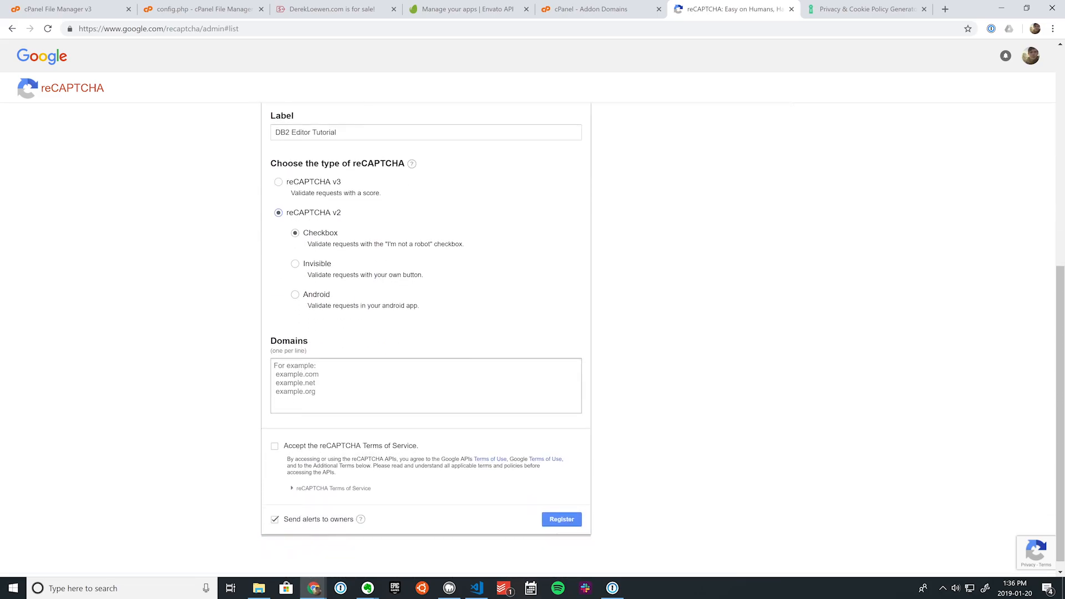
left_click(316, 388)
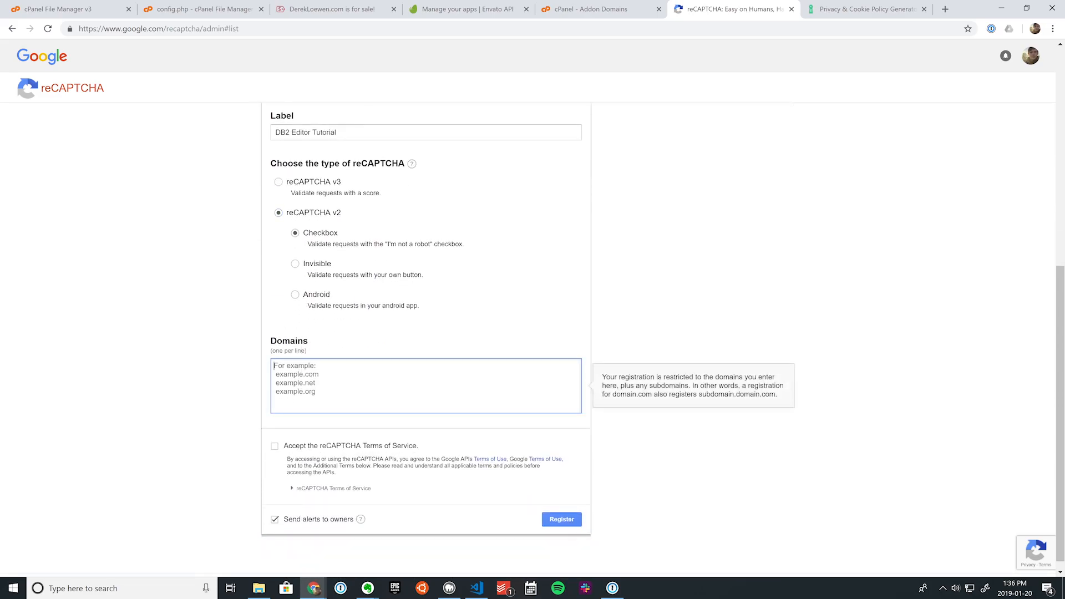
type("derekloewen.com")
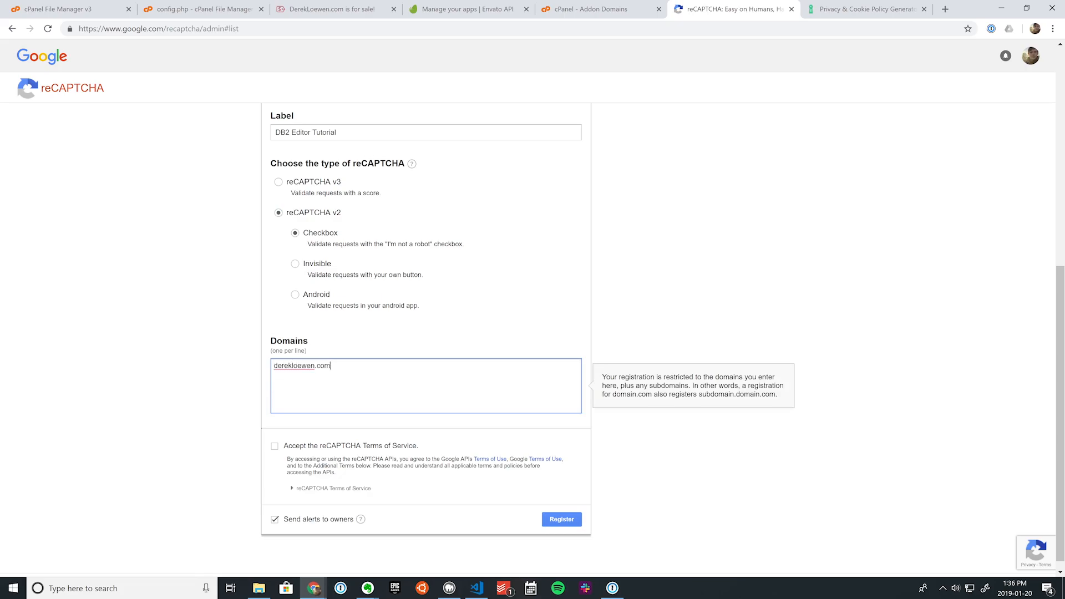
left_click(275, 445)
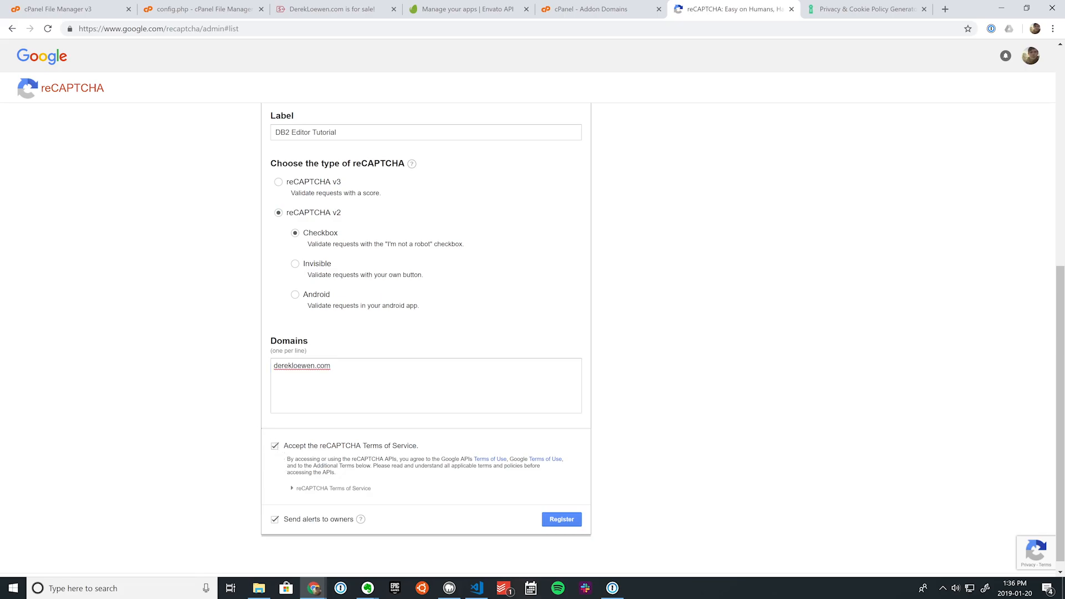
scroll(300, 477, "down", 1)
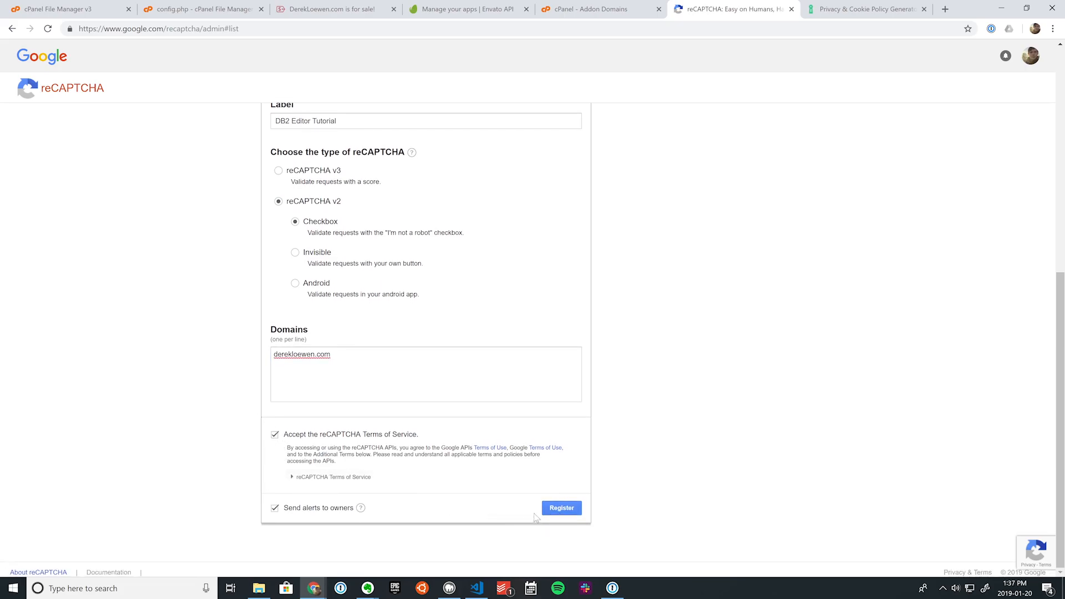
left_click(561, 508)
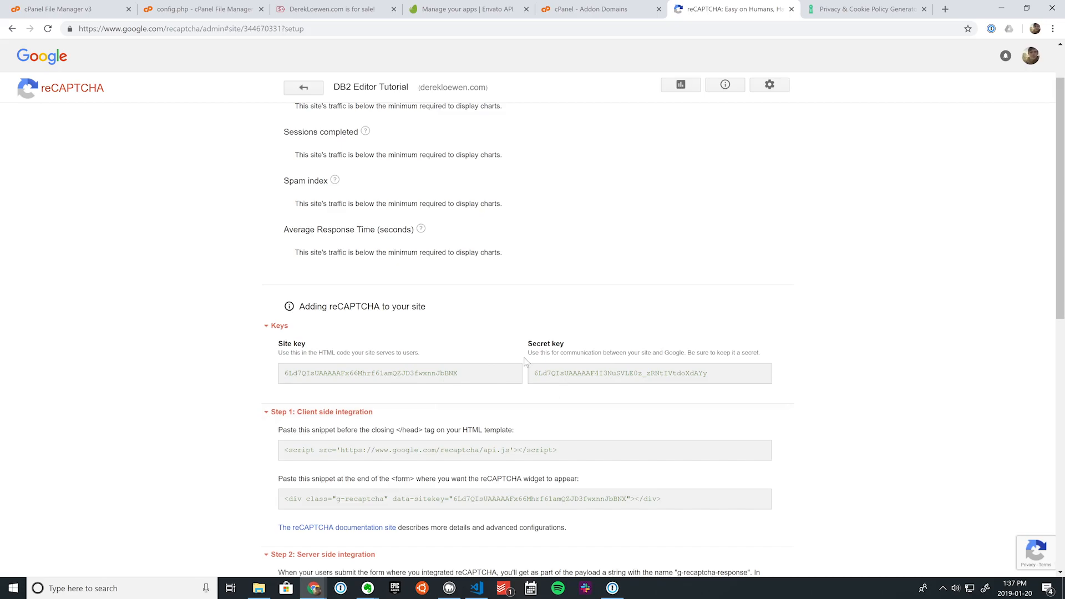
Step: Copy the reCAPTCHA site key into the contact form's Public Key field
double_click(427, 373)
key("ctrl+c")
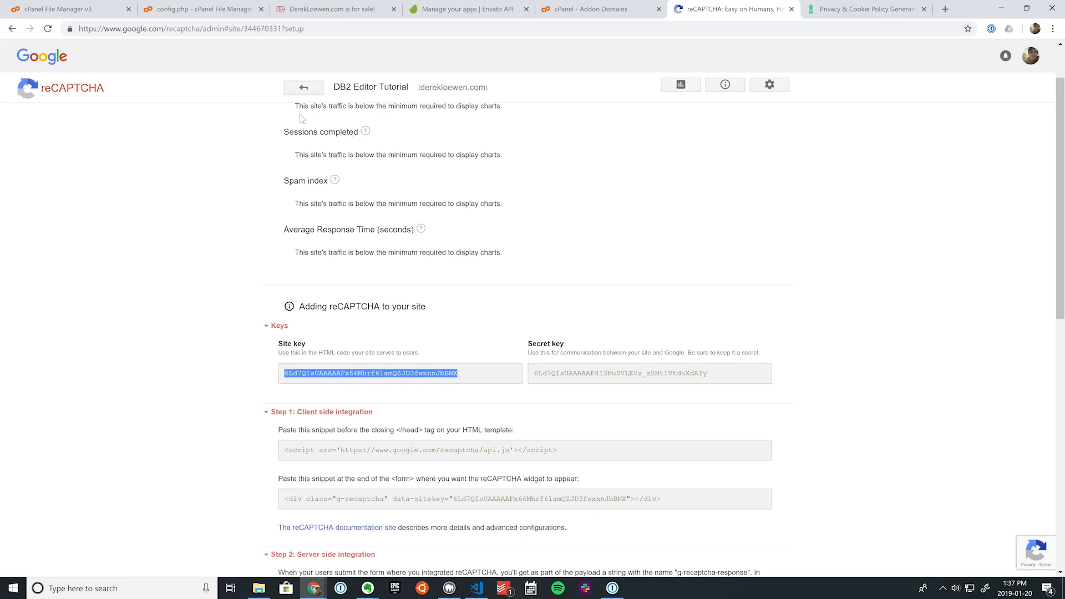
left_click(324, 10)
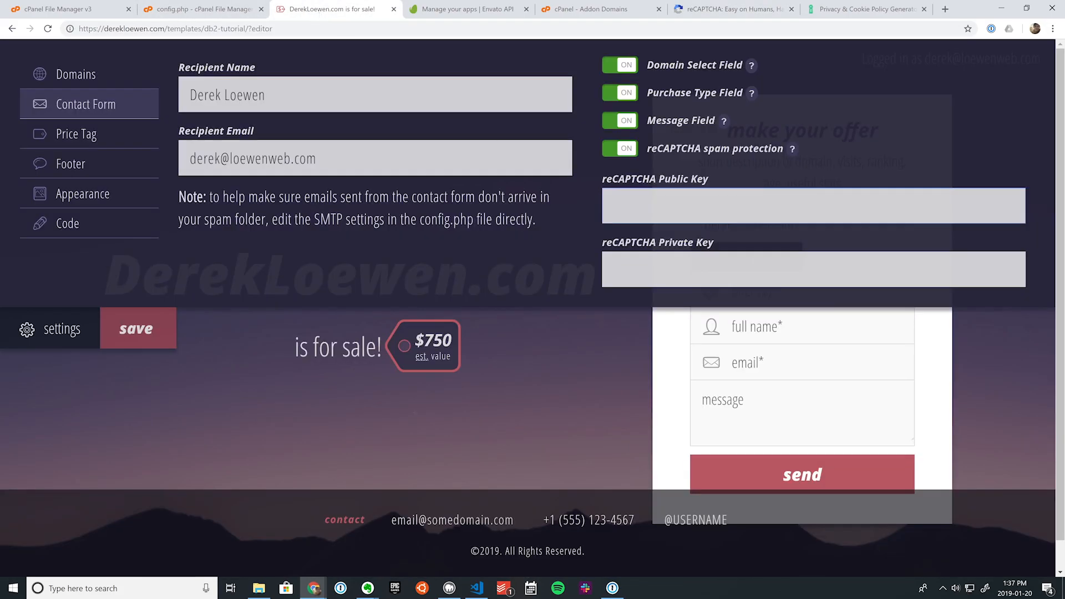
key("ctrl+v")
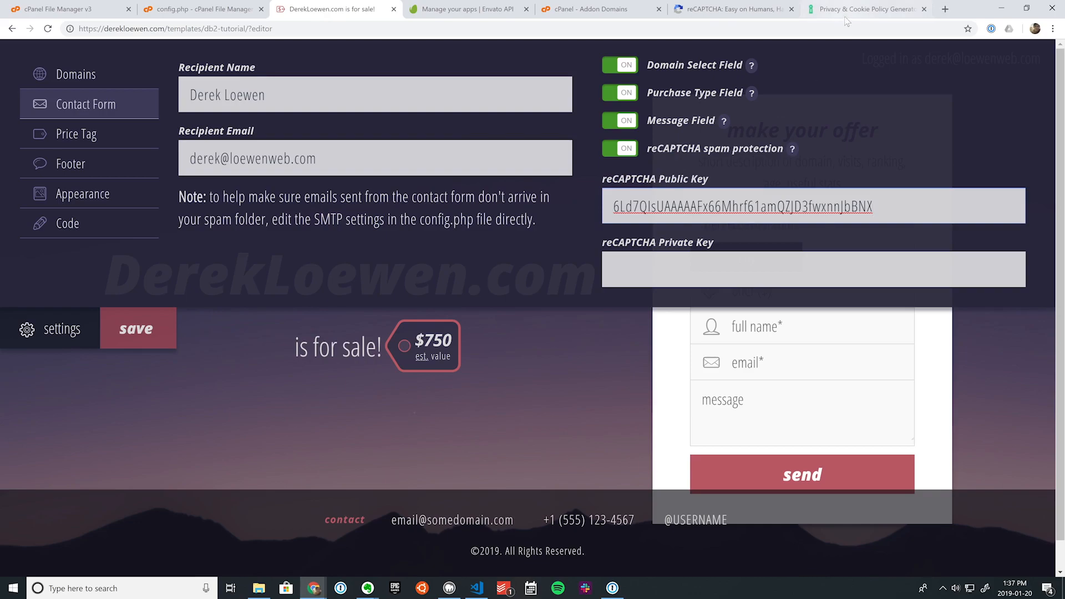
Step: Copy the reCAPTCHA secret key into the Private Key field, save, and reload the page
left_click(714, 8)
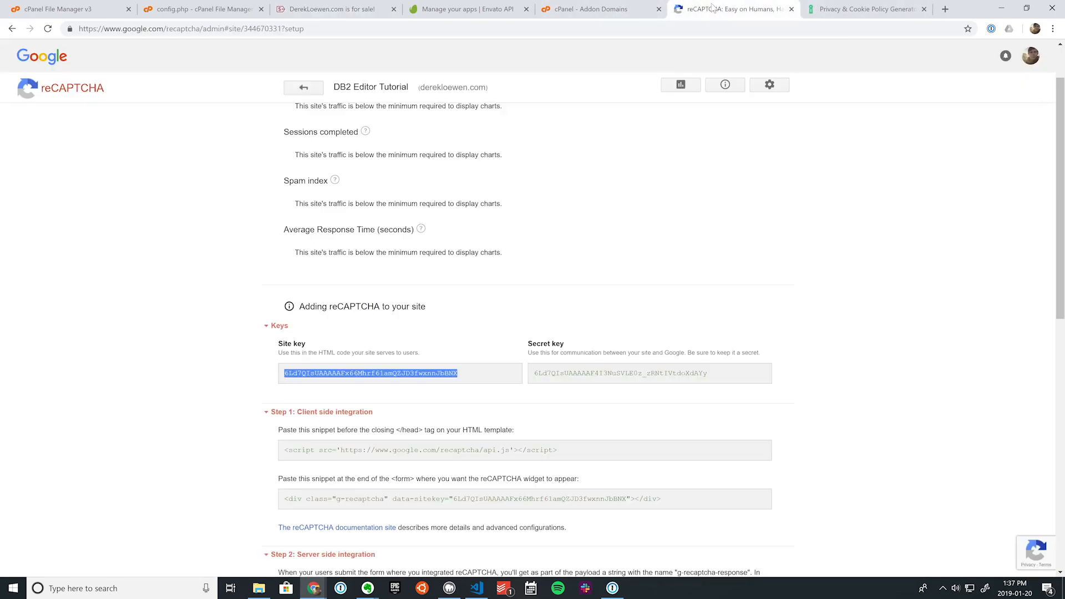
left_click(600, 382)
key("ctrl+c")
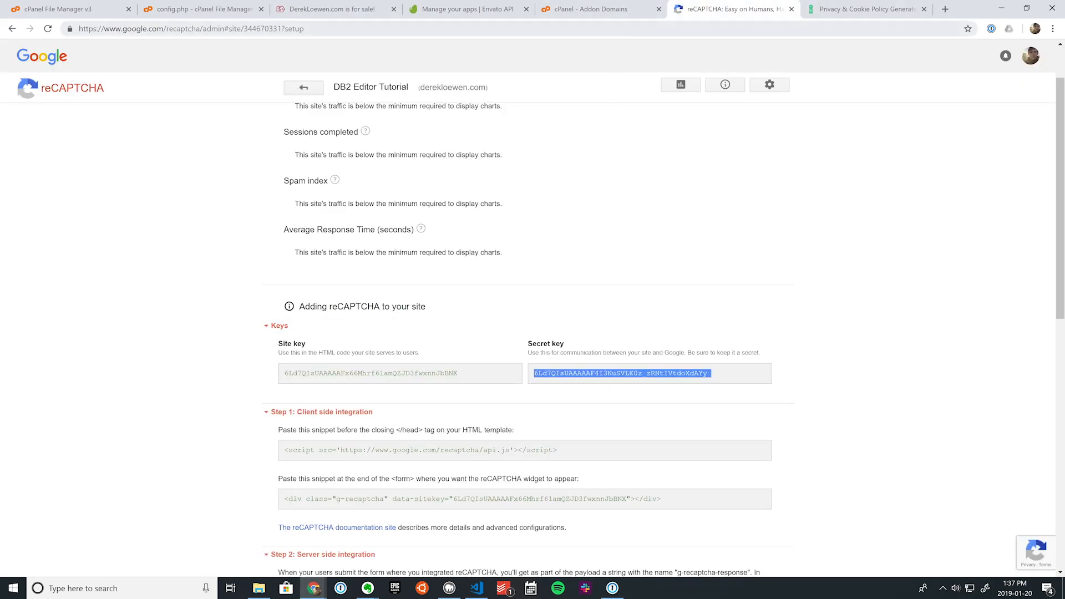
left_click(367, 12)
left_click(704, 258)
key("ctrl+v")
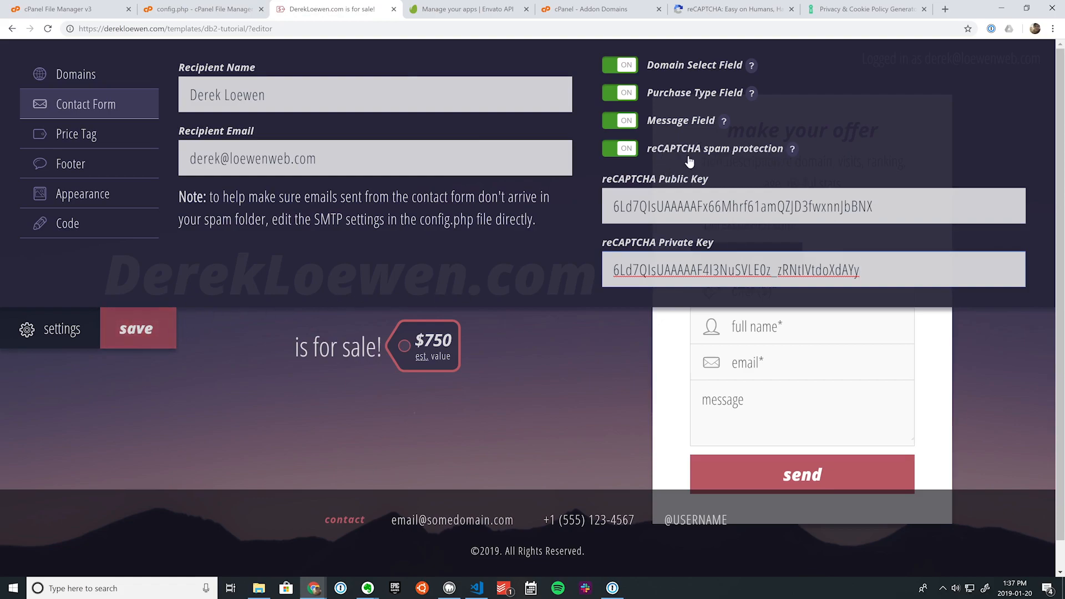
left_click(155, 329)
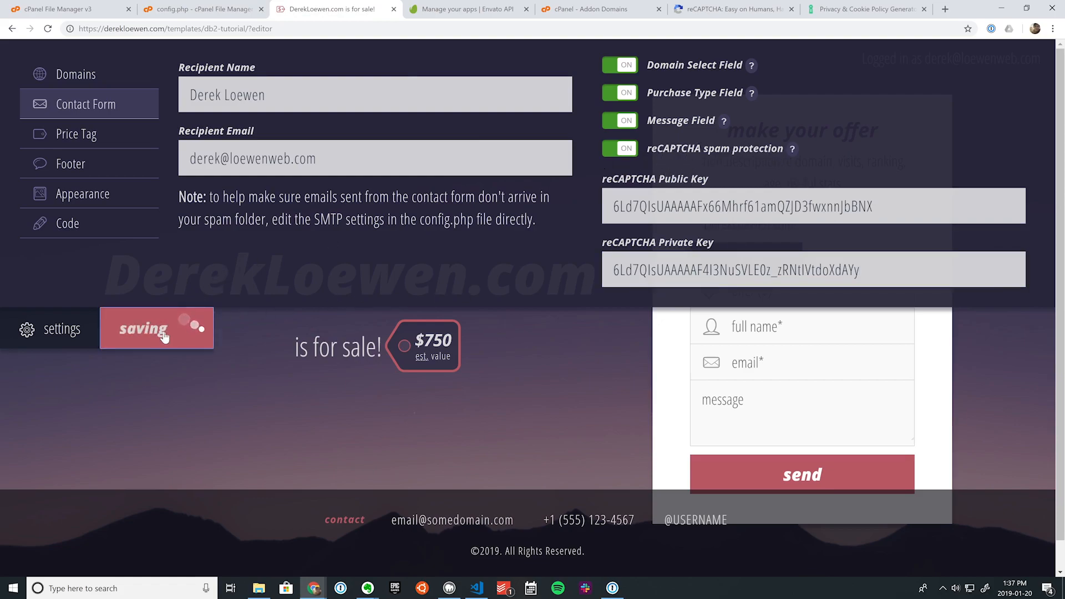
left_click(49, 29)
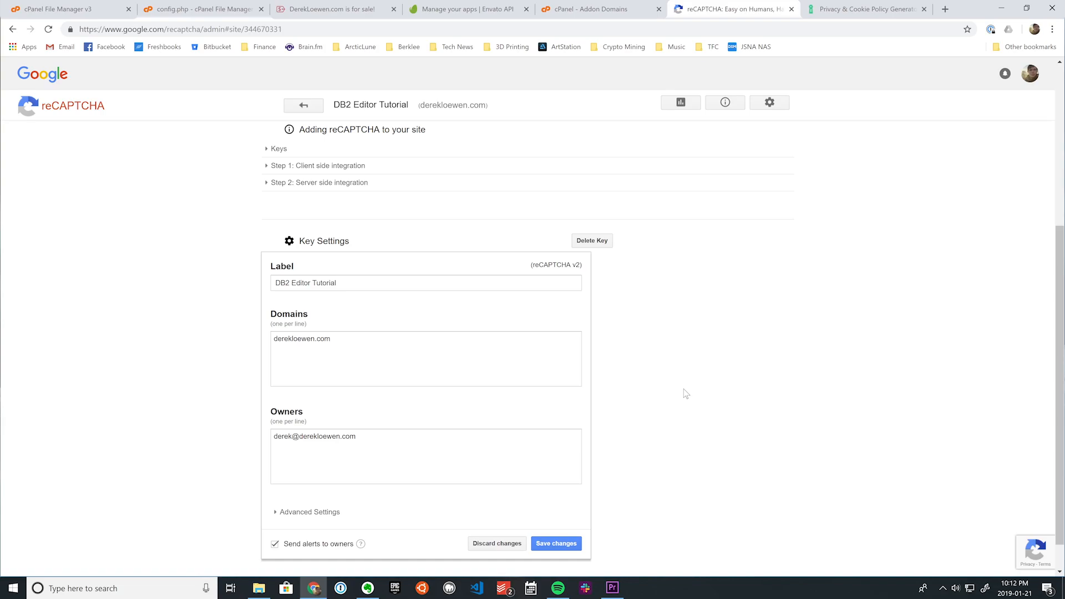
Step: In the DB2 Editor Tutorial key's Advanced Settings, uncheck 'Verify the origin of reCAPTCHA solutions' and save
scroll(707, 377, "down", 1)
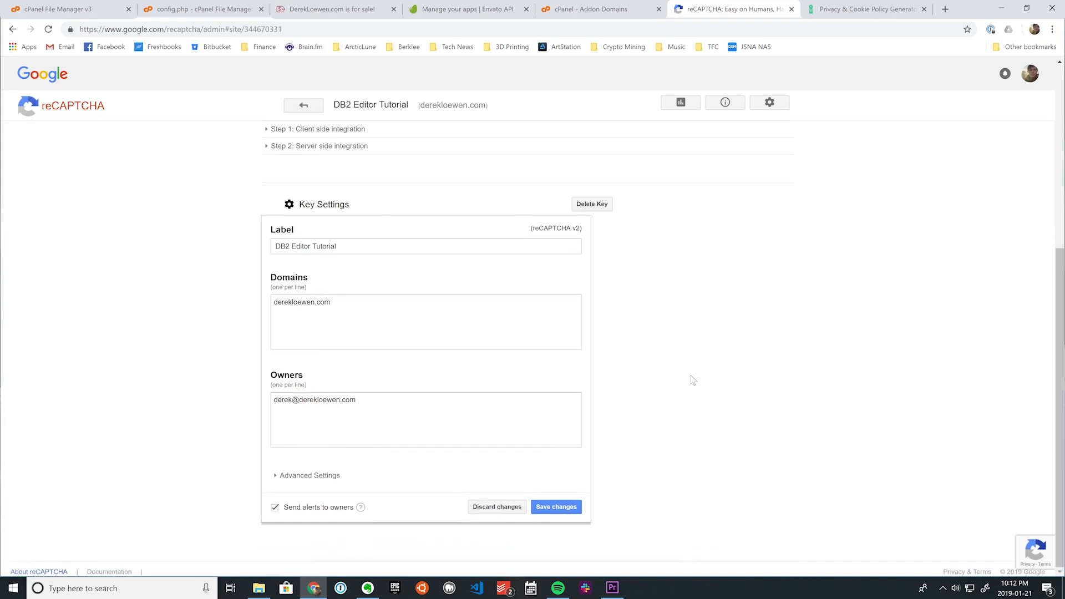
left_click(294, 478)
scroll(319, 471, "down", 2)
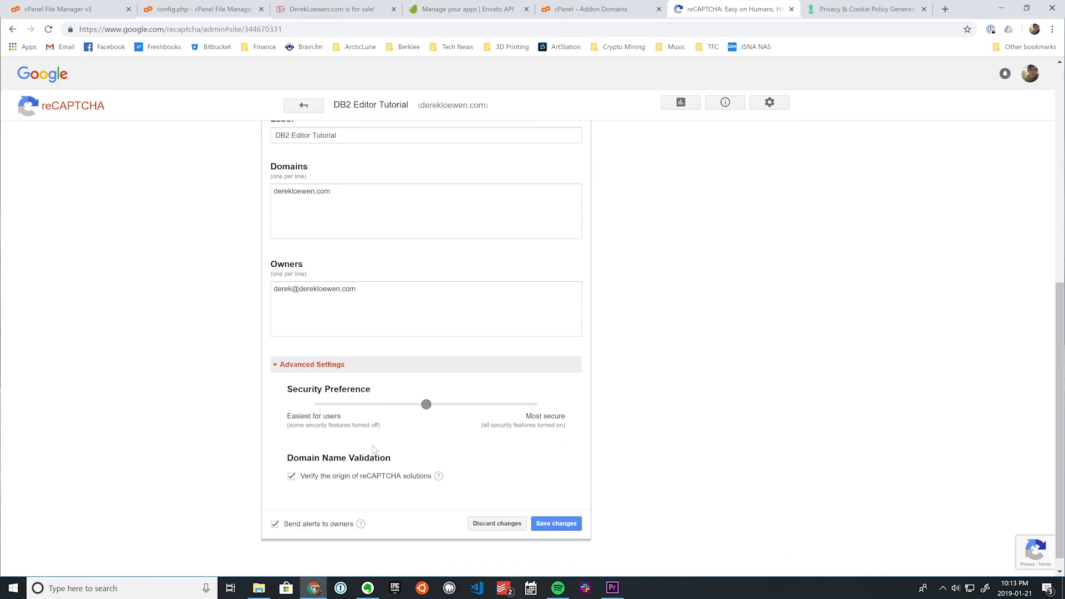
left_click(335, 227)
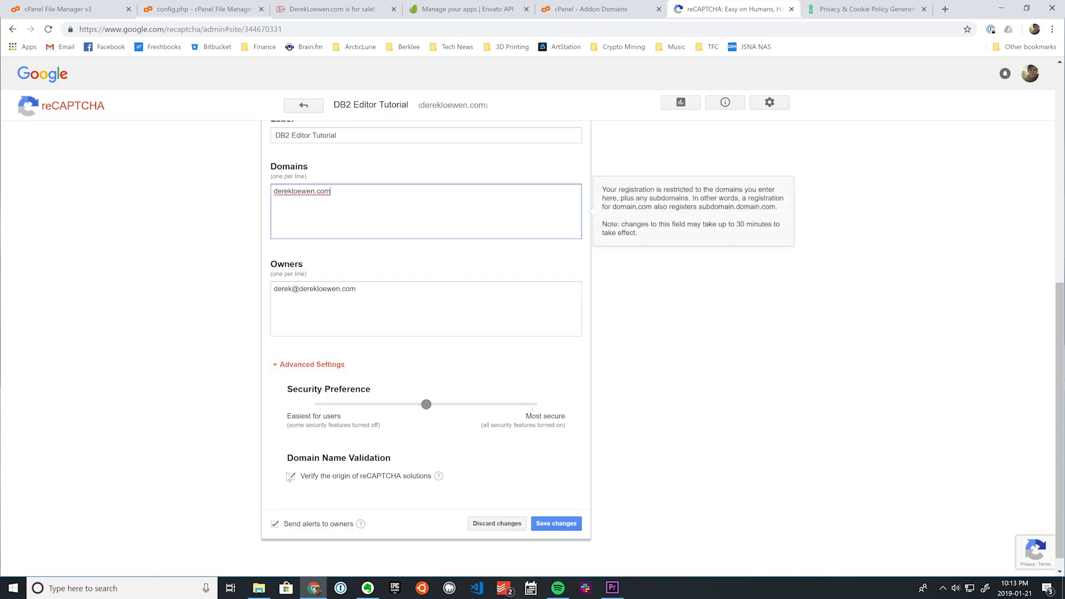
left_click(290, 475)
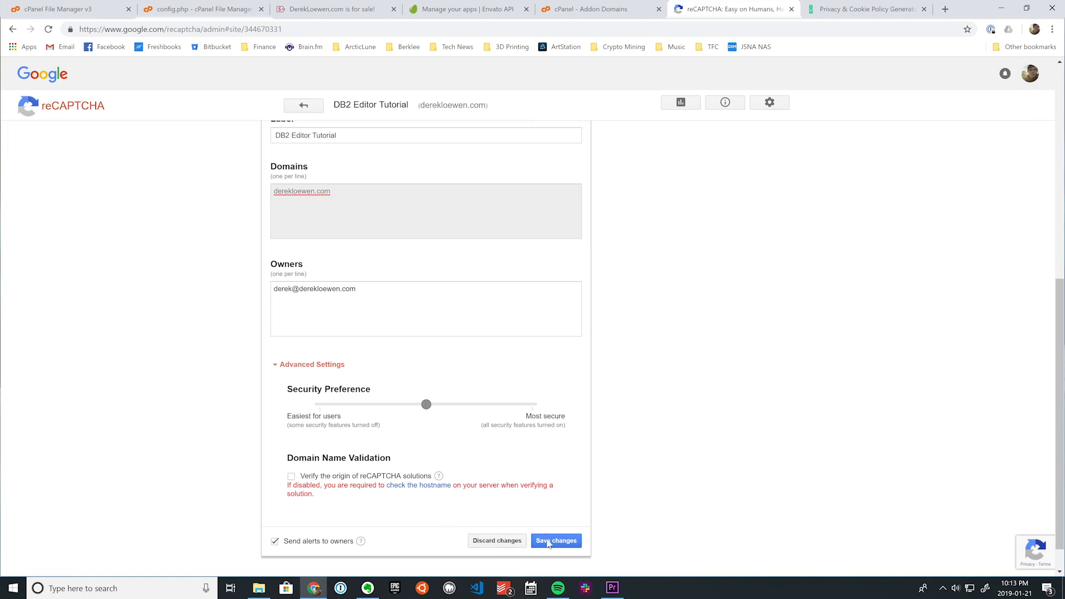
left_click(547, 541)
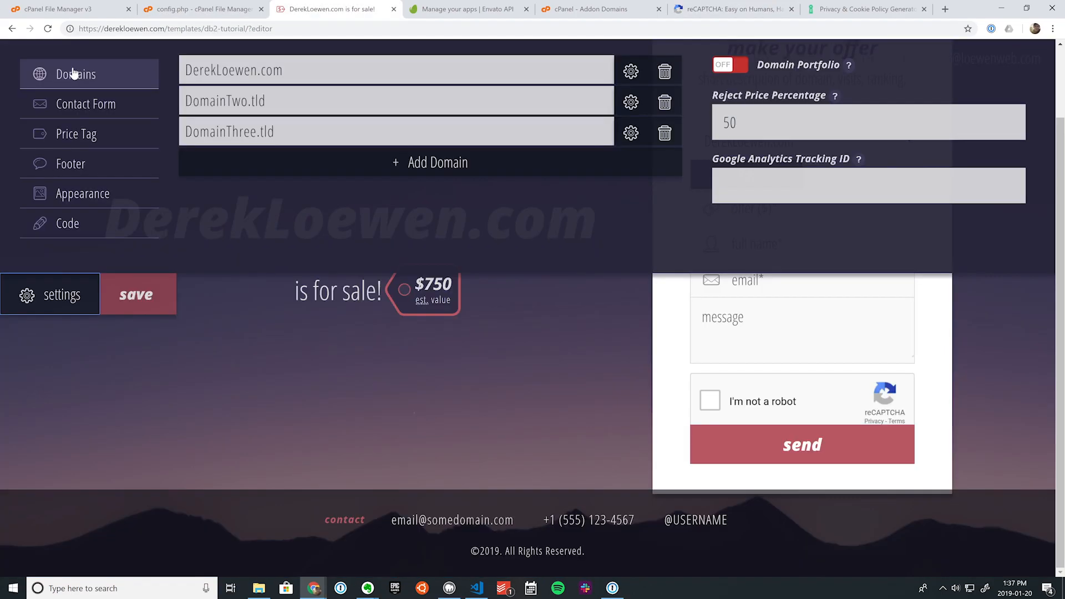
Step: Clear the footer's email, phone, Twitter and copyright fields and save the empty footer
left_click(107, 138)
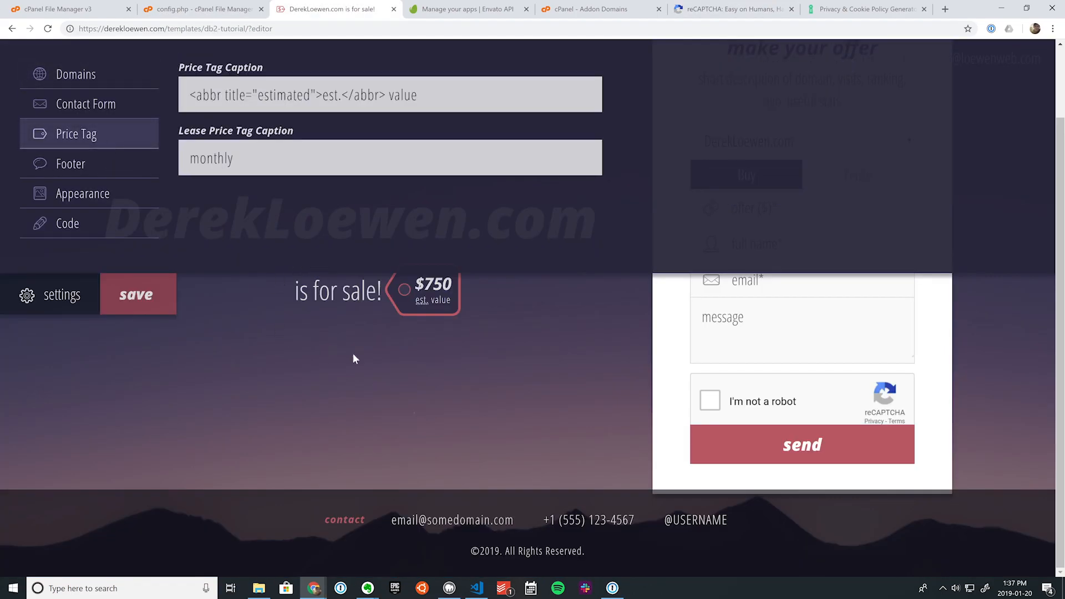
left_click(89, 166)
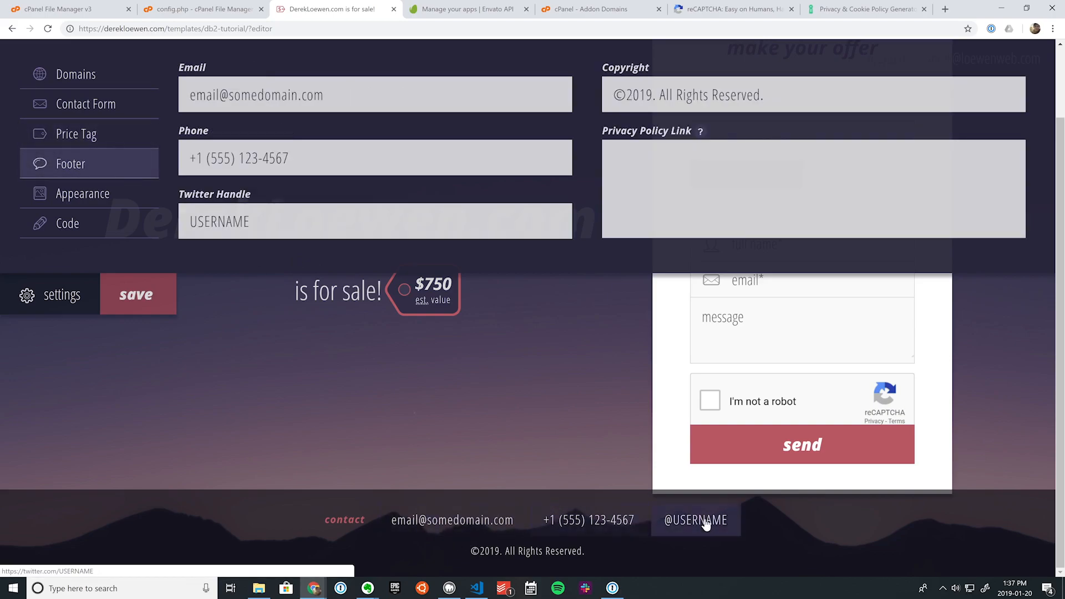
left_click(329, 94)
key("ctrl+a")
key("BackSpace")
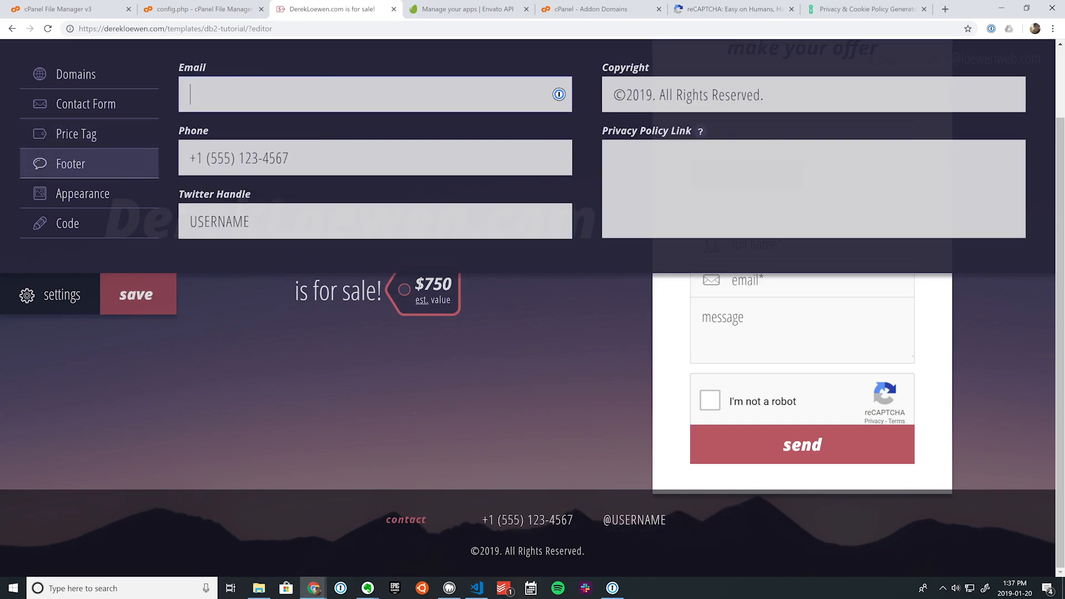
key("Tab")
key("BackSpace")
key("Tab")
key("BackSpace")
key("Tab")
key("ctrl+a")
key("ctrl+c")
key("BackSpace")
left_click(126, 295)
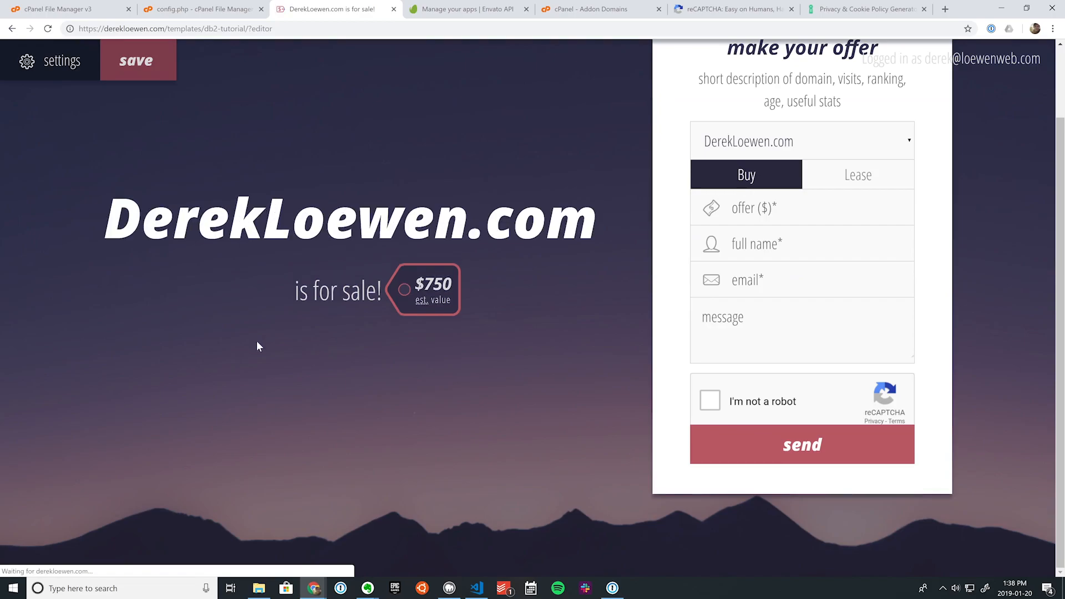
Step: Enter 'test' as footer email, phone and Twitter, and restore the ©2019. All Rights Reserved. copyright
left_click(39, 63)
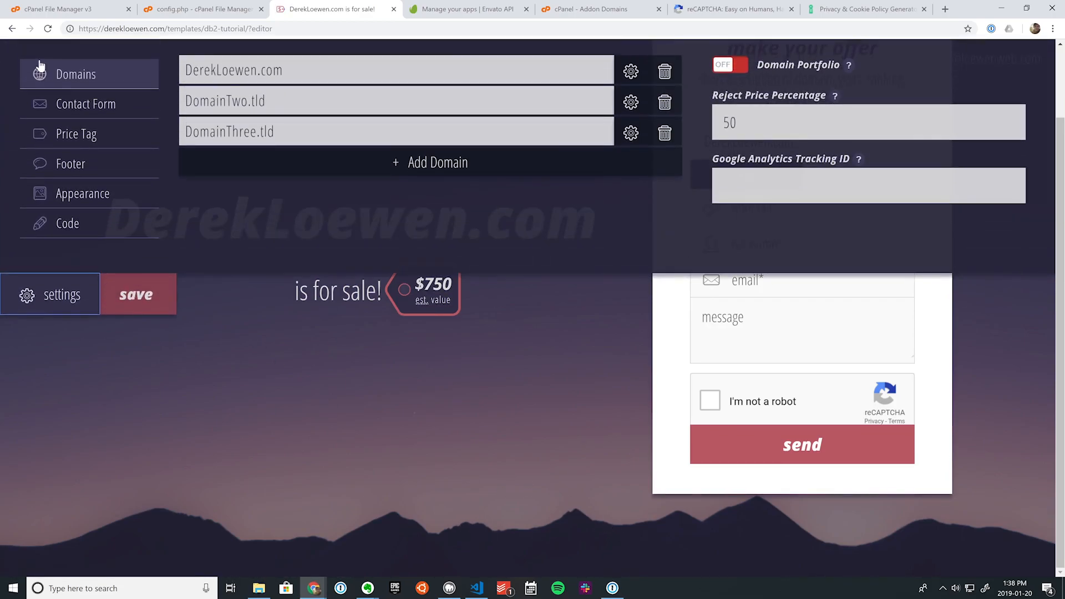
left_click(83, 177)
left_click(321, 100)
type("test")
key("Tab")
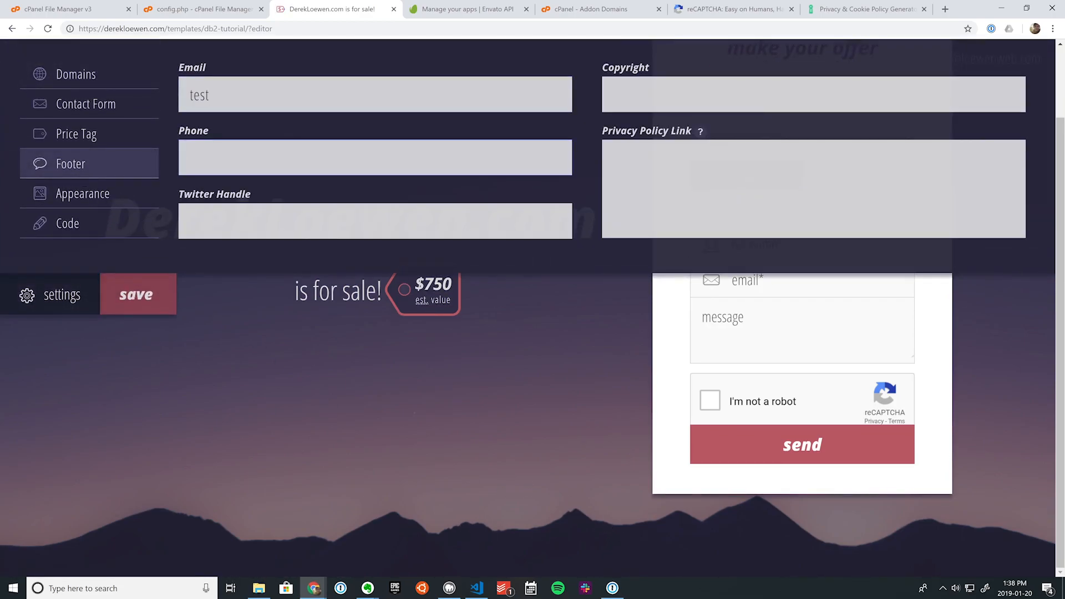
type("test")
key("Tab")
type("test")
key("Tab")
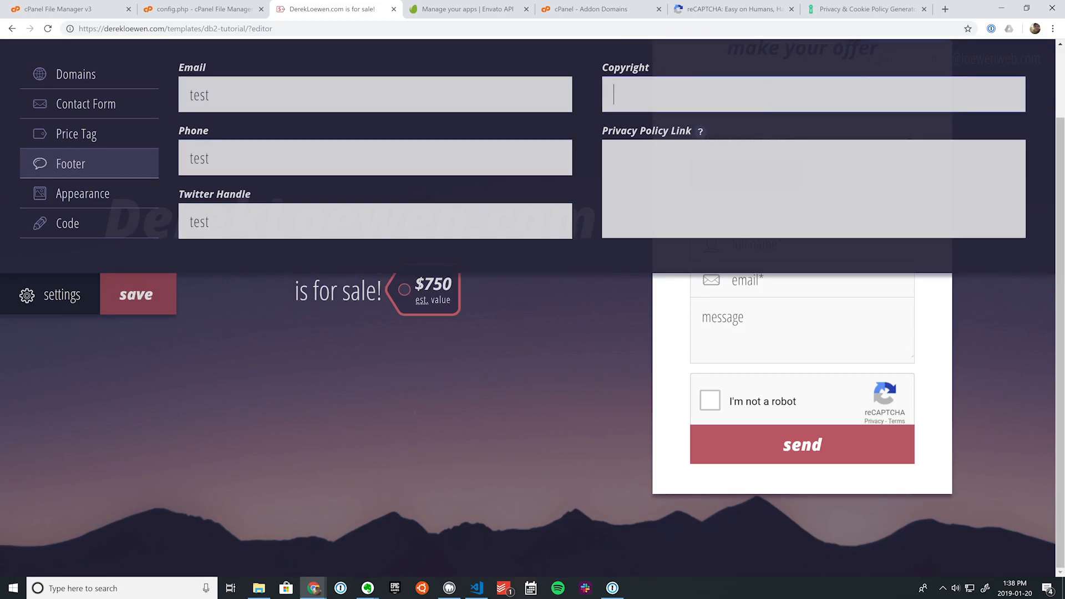
key("ctrl+v")
key("Tab")
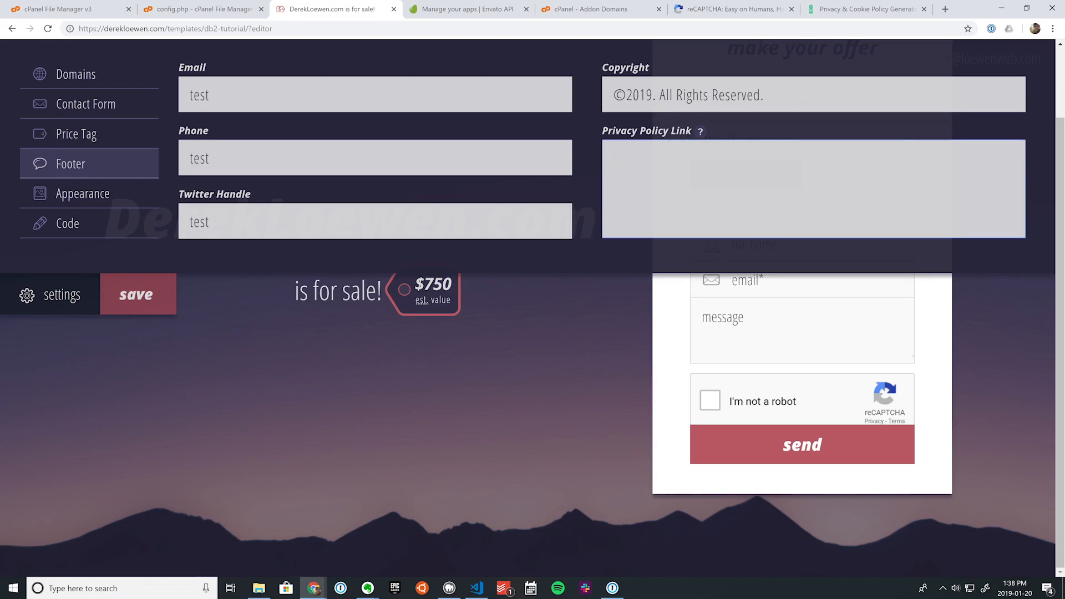
type("<a href=\"\"")
key("Left")
type("http://google.ca\"")
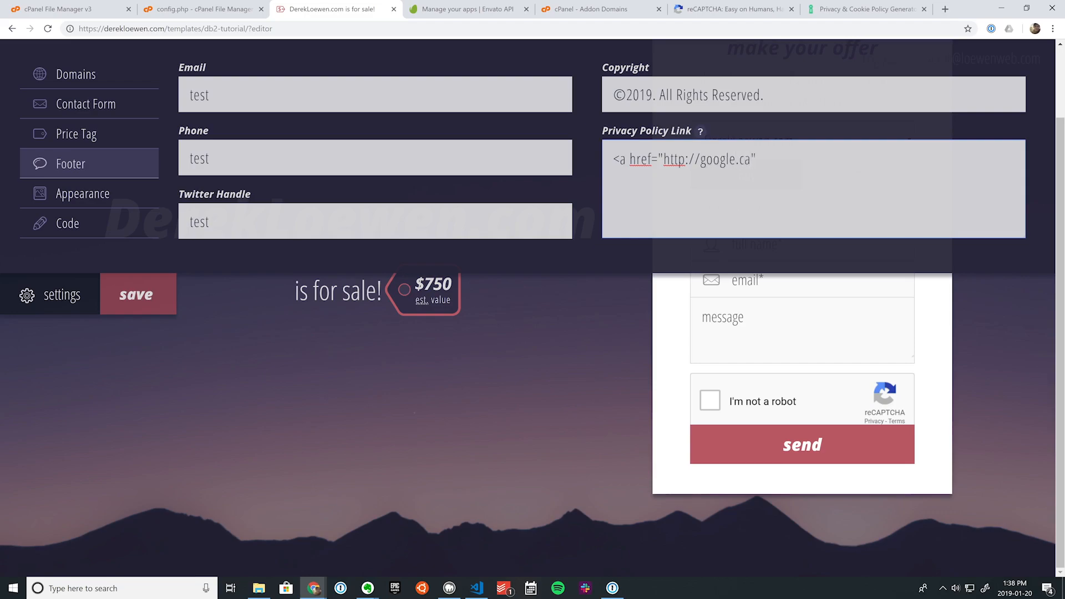
type("></a>")
key("Left")
key("Left")
key("Left")
key("Left")
type("Test")
key("Return")
key("BackSpace")
left_click(164, 295)
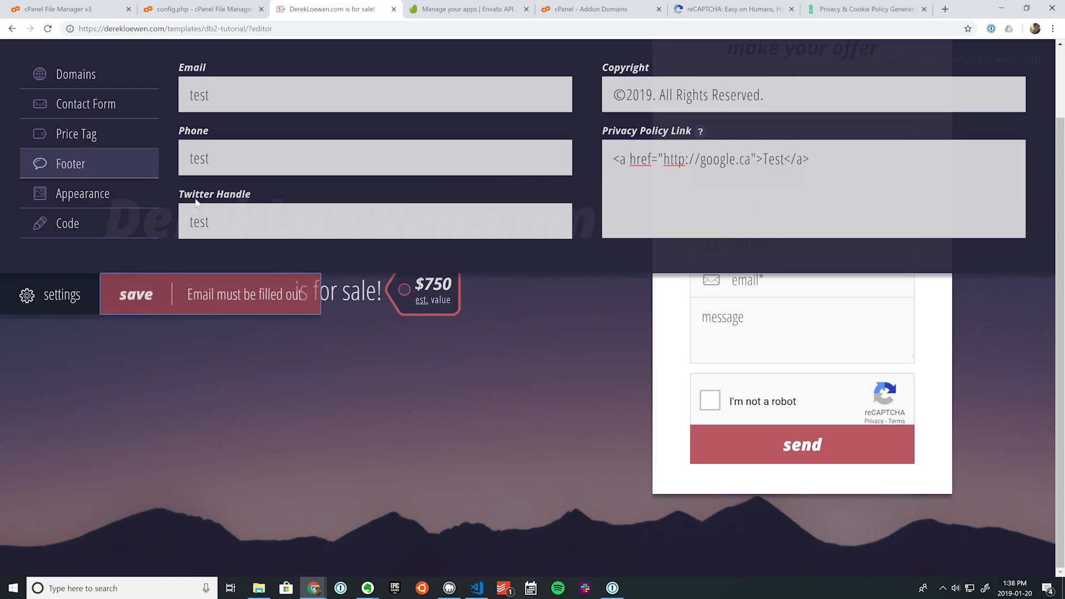
left_click(209, 95)
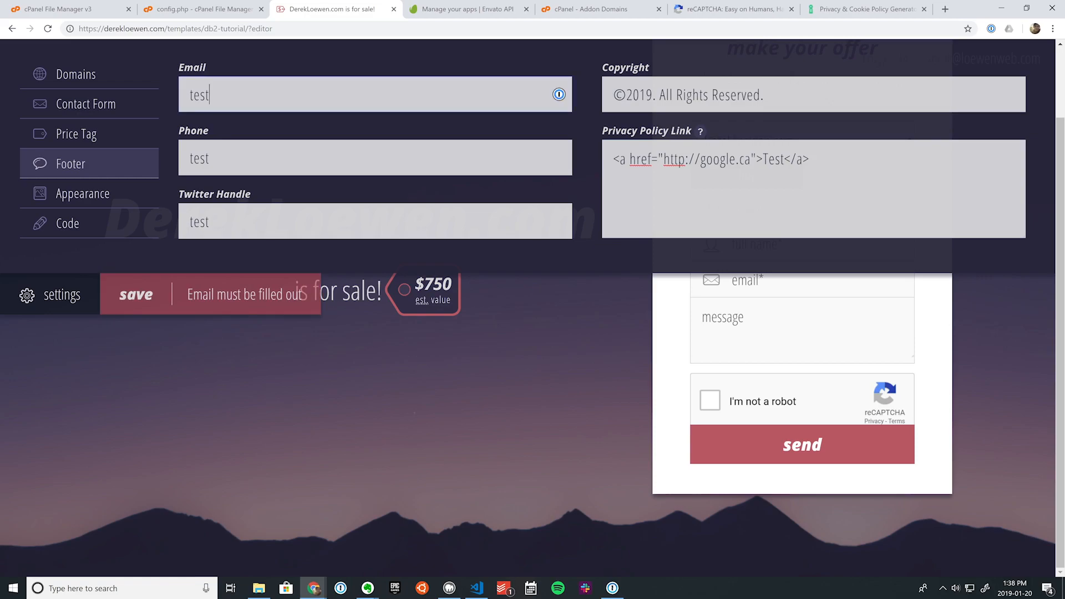
type("@test.com")
left_click(122, 311)
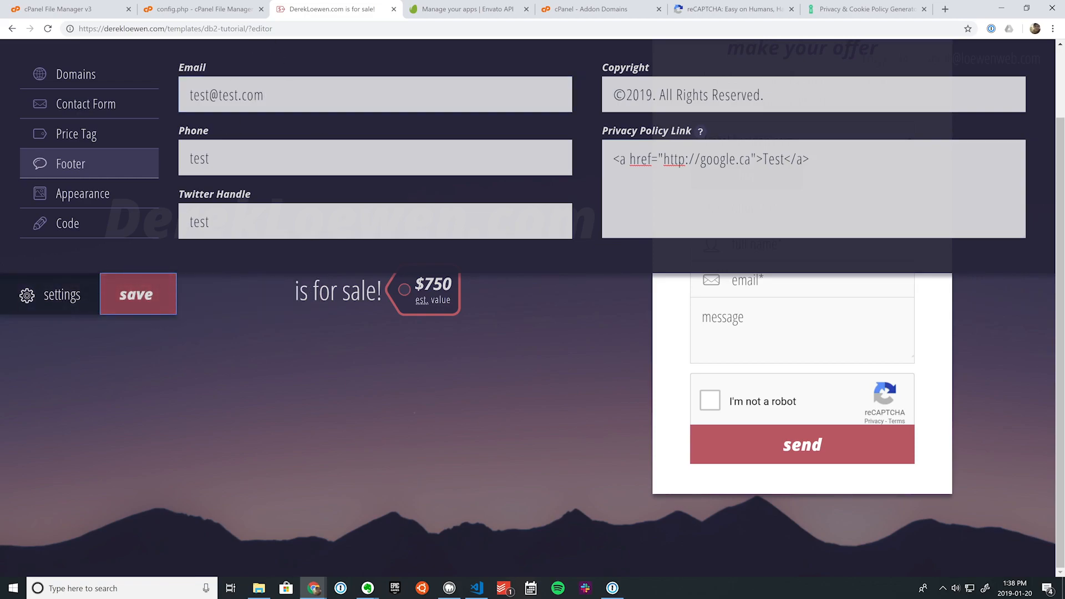
Step: Reload the page and reopen the Footer settings to check the saved values
left_click(172, 378)
key("F5")
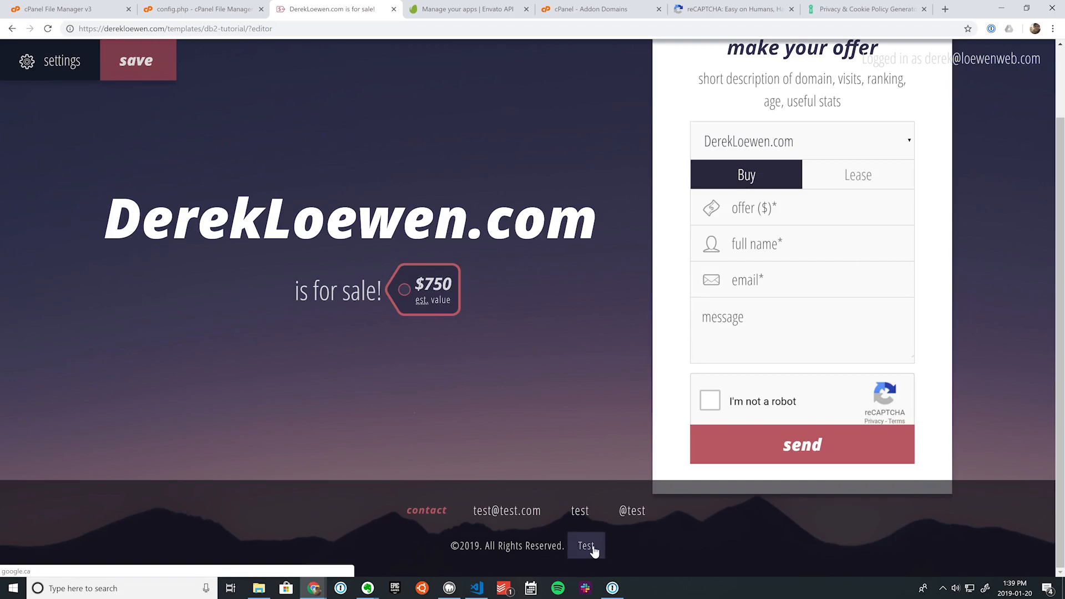
left_click(55, 61)
left_click(76, 176)
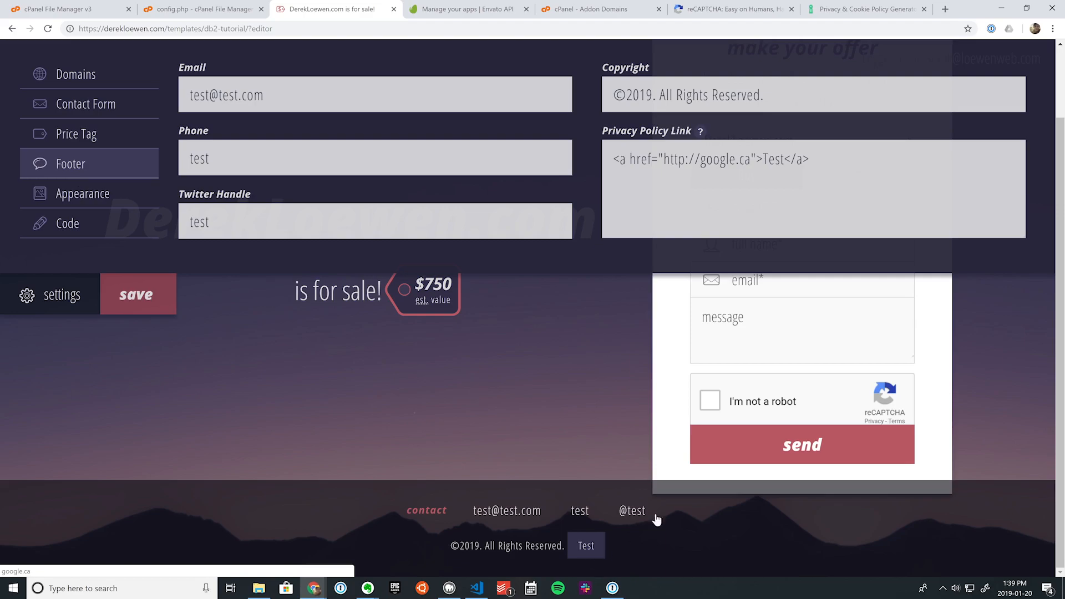
scroll(630, 532, "up", 2)
scroll(620, 388, "down", 2)
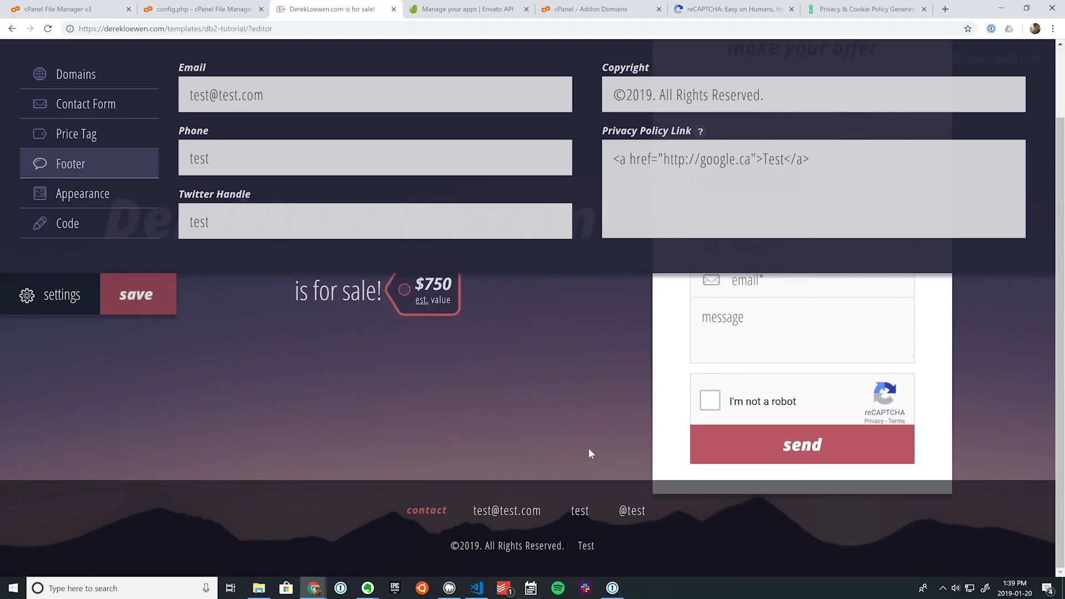
Step: In Appearance, choose the star-network image as the background
left_click(87, 197)
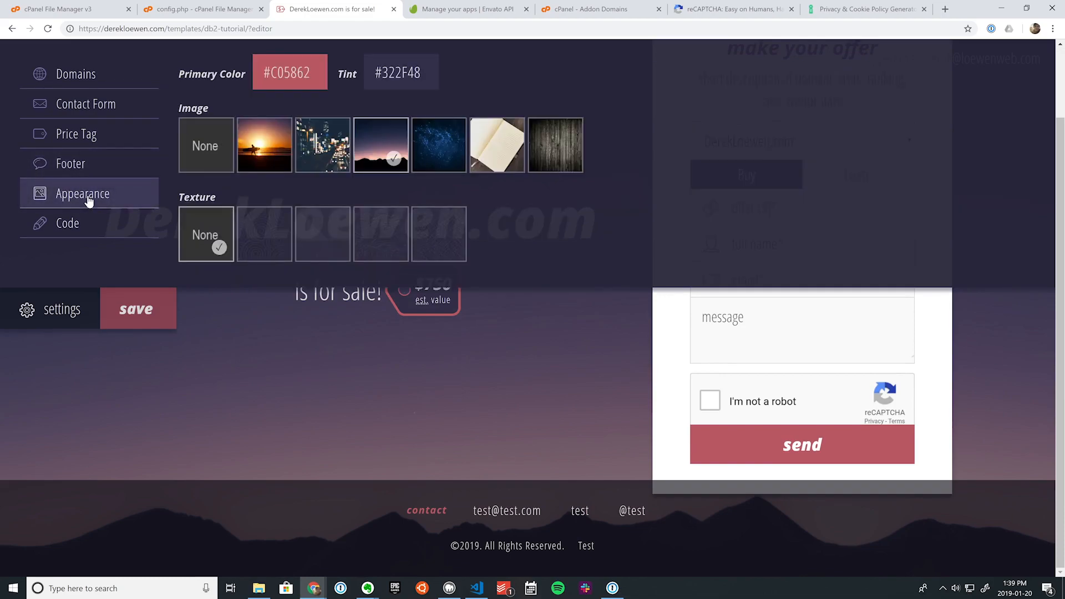
left_click(260, 154)
left_click(311, 156)
left_click(391, 159)
left_click(427, 155)
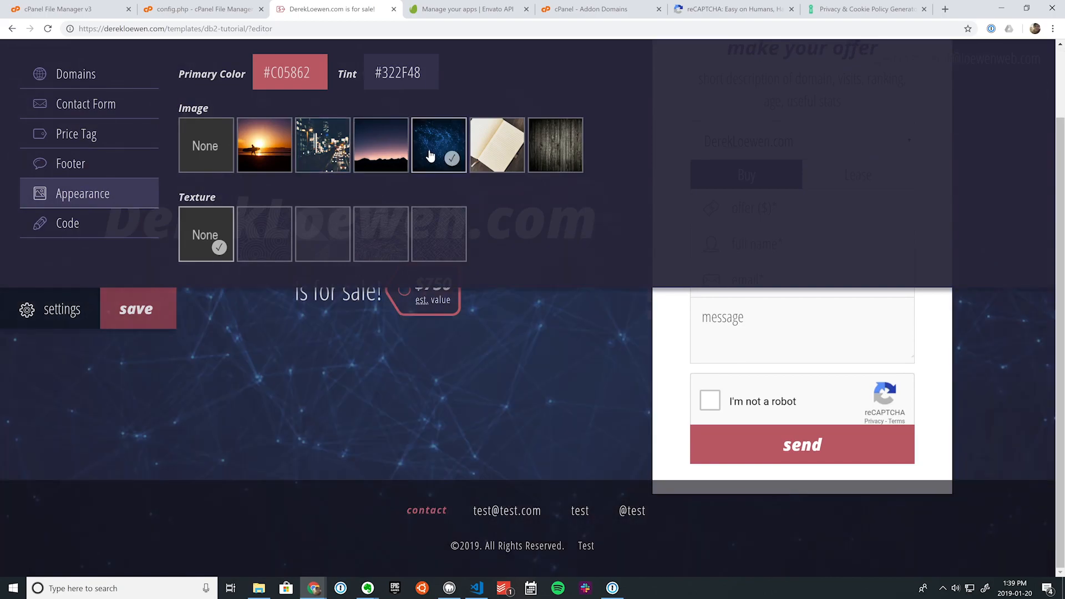
Step: Set the primary colour to blue #4B46DE and the tint to dark #222032
left_click(265, 73)
mouse_move(336, 121)
left_mouse_down()
mouse_move(287, 94)
mouse_move(306, 105)
left_mouse_up()
left_click(381, 72)
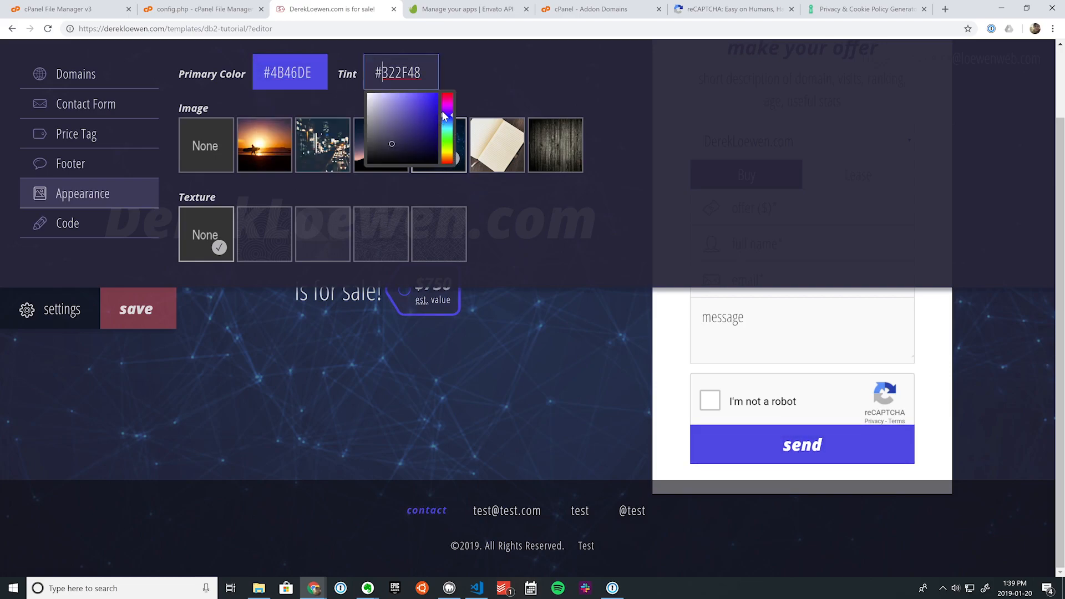
mouse_move(430, 118)
left_mouse_down()
mouse_move(407, 131)
mouse_move(399, 163)
mouse_move(370, 127)
mouse_move(390, 111)
mouse_move(392, 151)
left_mouse_up()
left_click(501, 67)
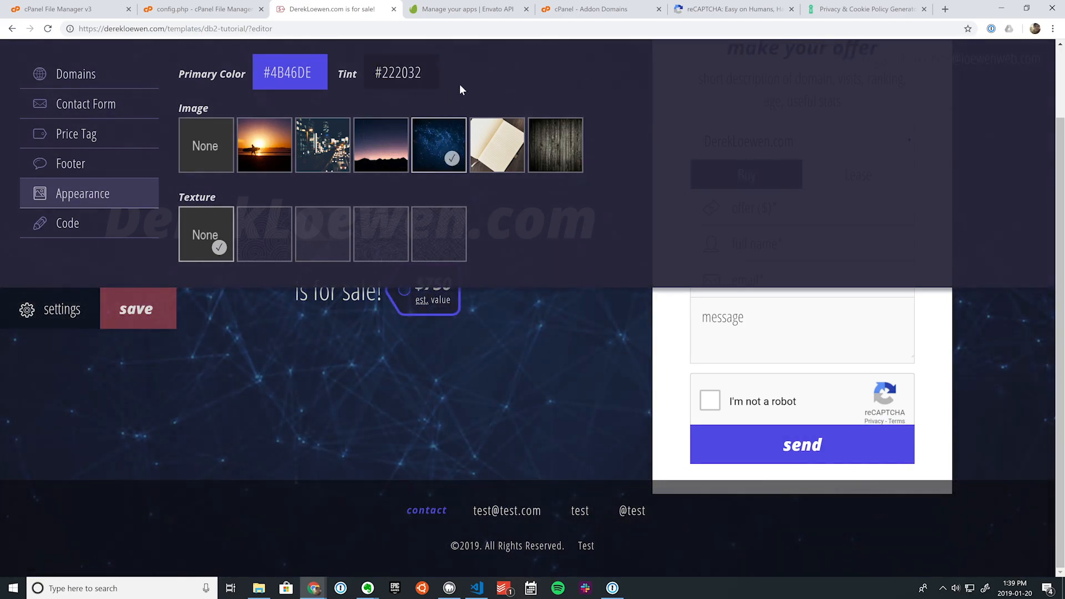
Step: Leave the background texture at None, then go to Code's empty <head> HTML box
left_click(275, 248)
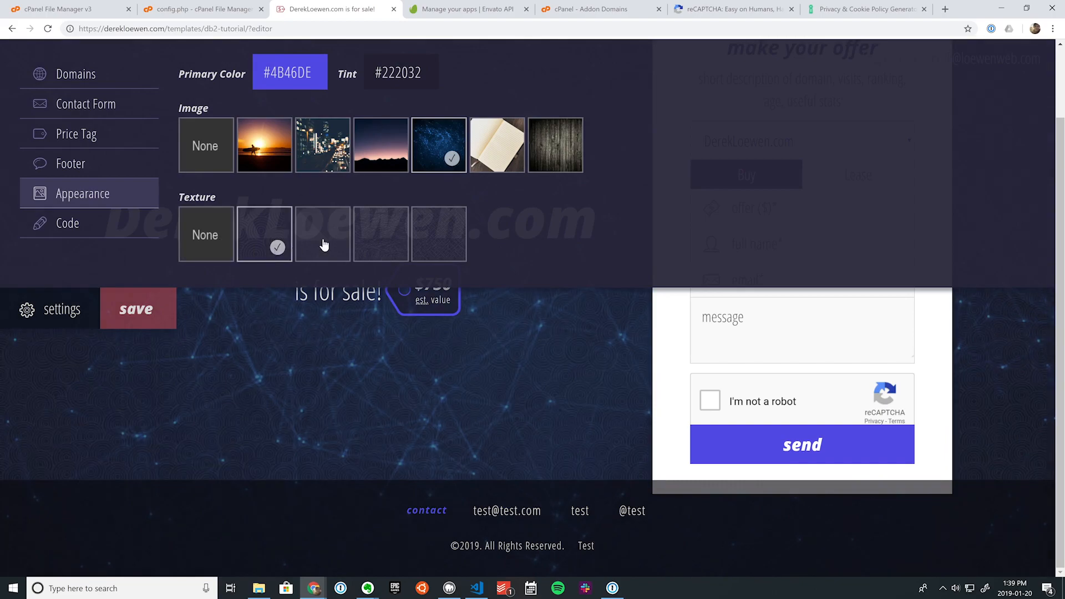
left_click(321, 234)
left_click(394, 239)
left_click(451, 248)
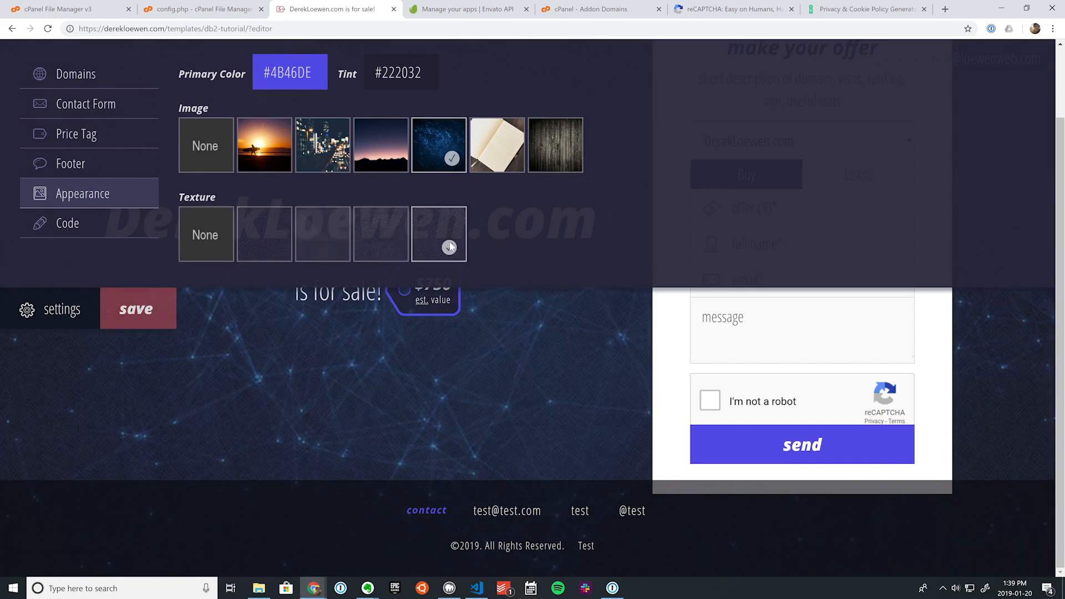
left_click(373, 247)
left_click(314, 249)
left_click(214, 242)
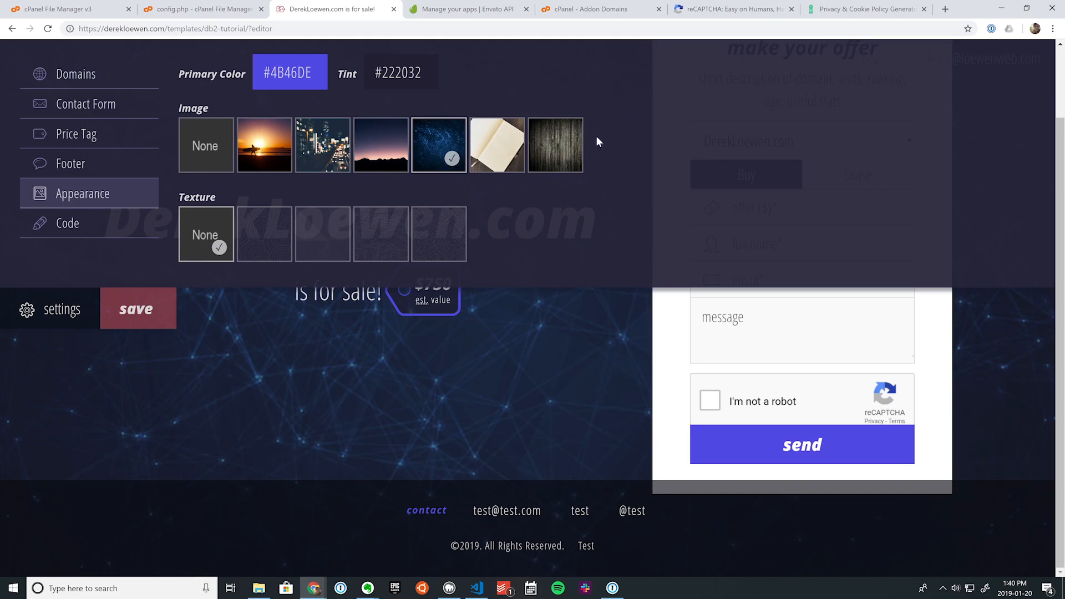
left_click(86, 233)
left_click(190, 95)
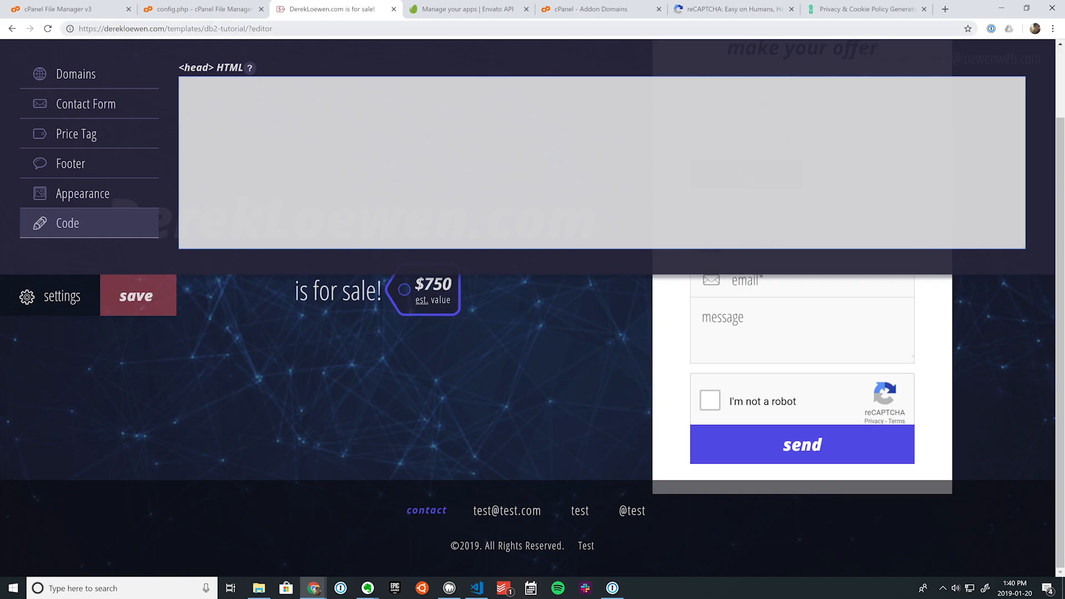
Step: Switch to the iubenda Privacy & Cookie Policy Generator browser tab
left_click(858, 10)
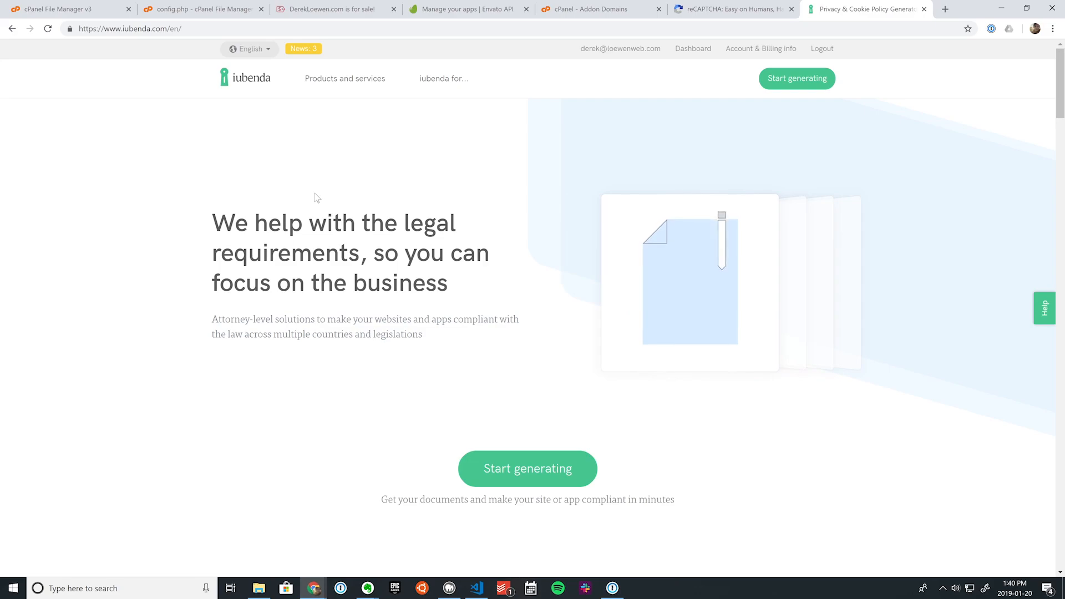
Step: From the iubenda dashboard, open the site's Privacy Policy embed code
left_click(692, 49)
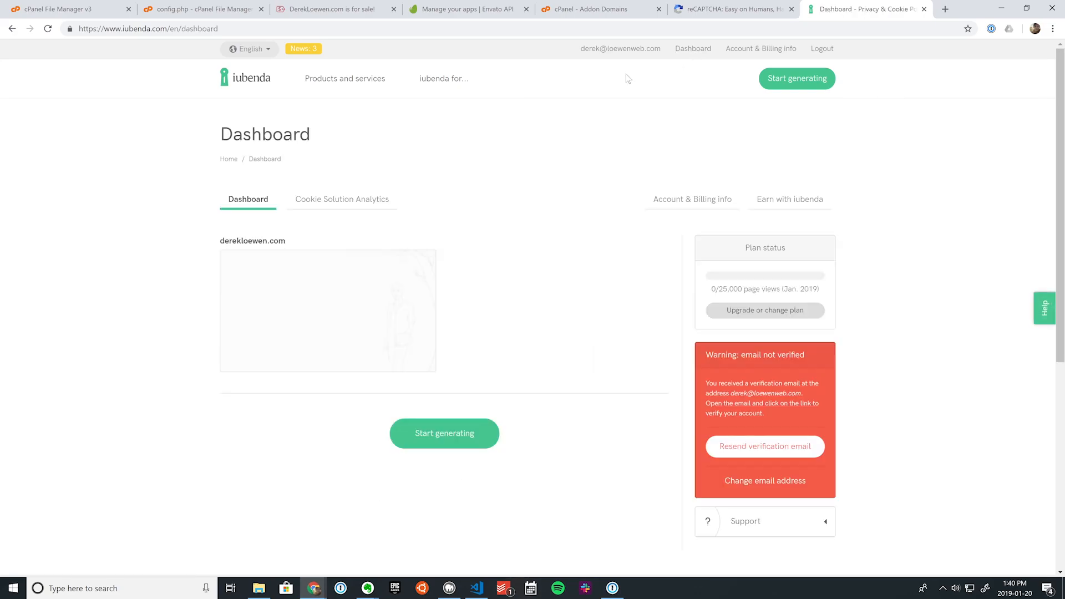
mouse_move(411, 334)
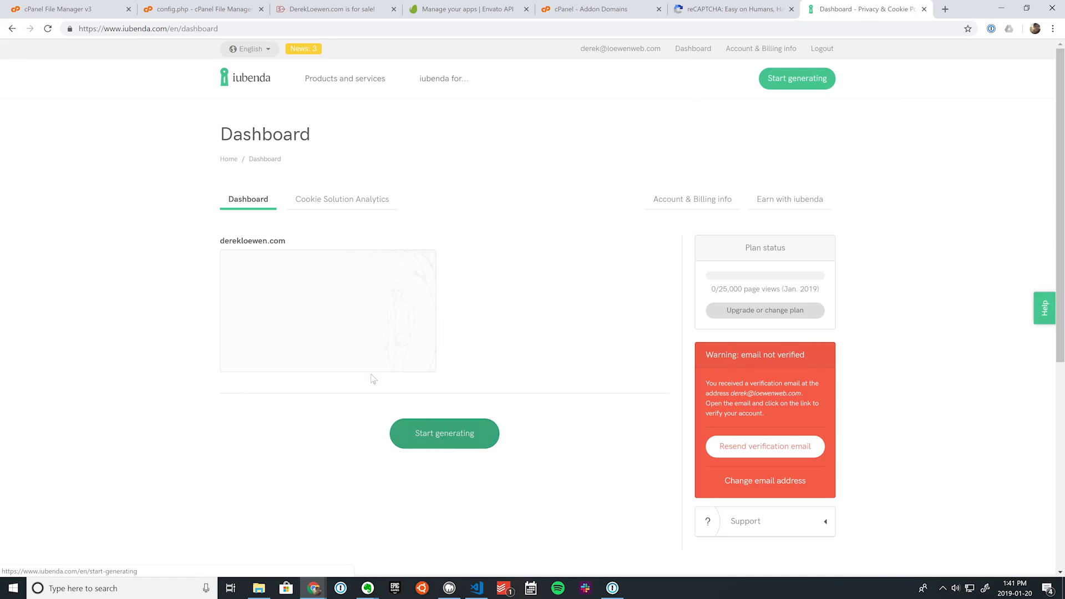
left_click(333, 314)
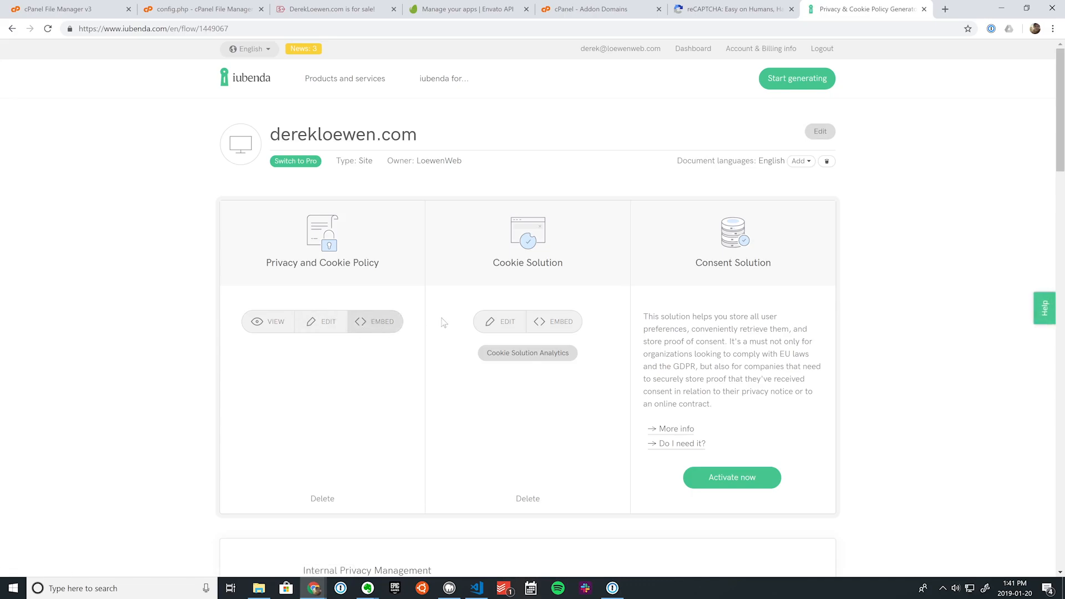
left_click(377, 322)
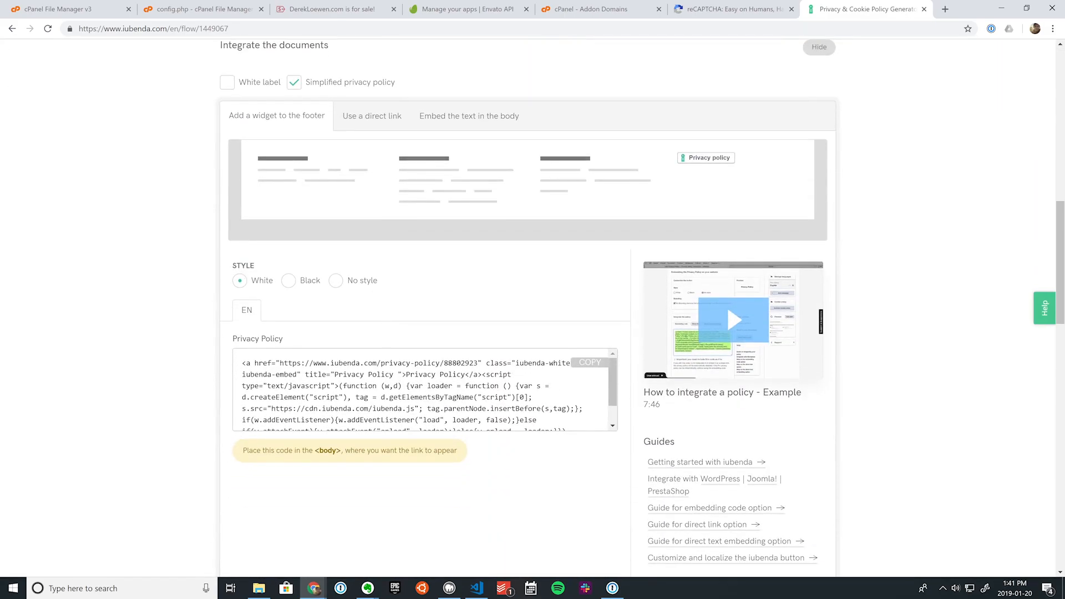
Step: Select and copy the privacy policy embed code, then return to the editor tab
left_click(388, 391)
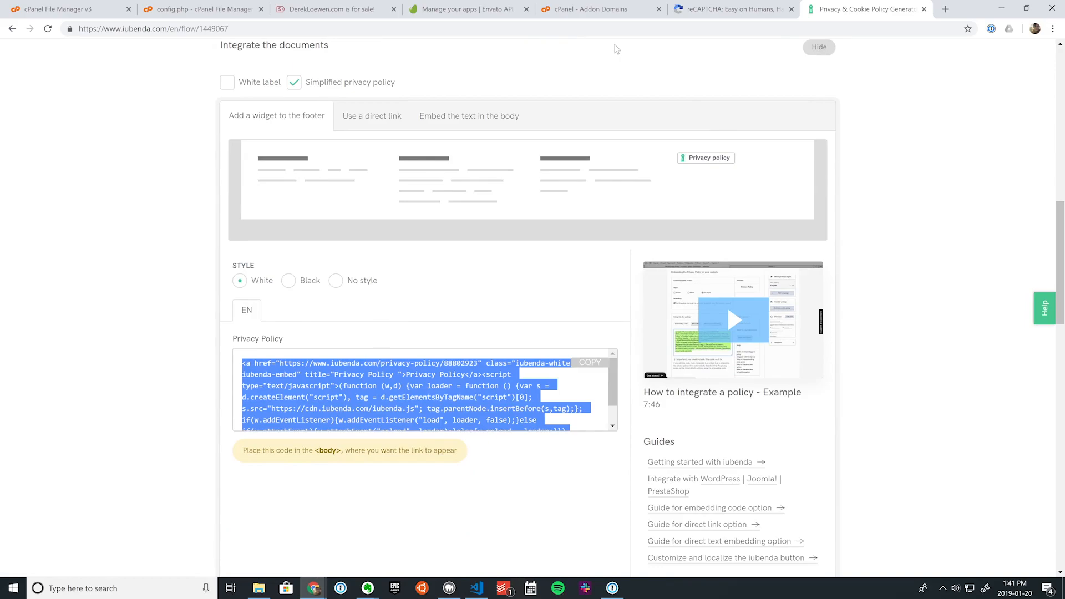
scroll(434, 335, "up", 1)
scroll(444, 391, "up", 12)
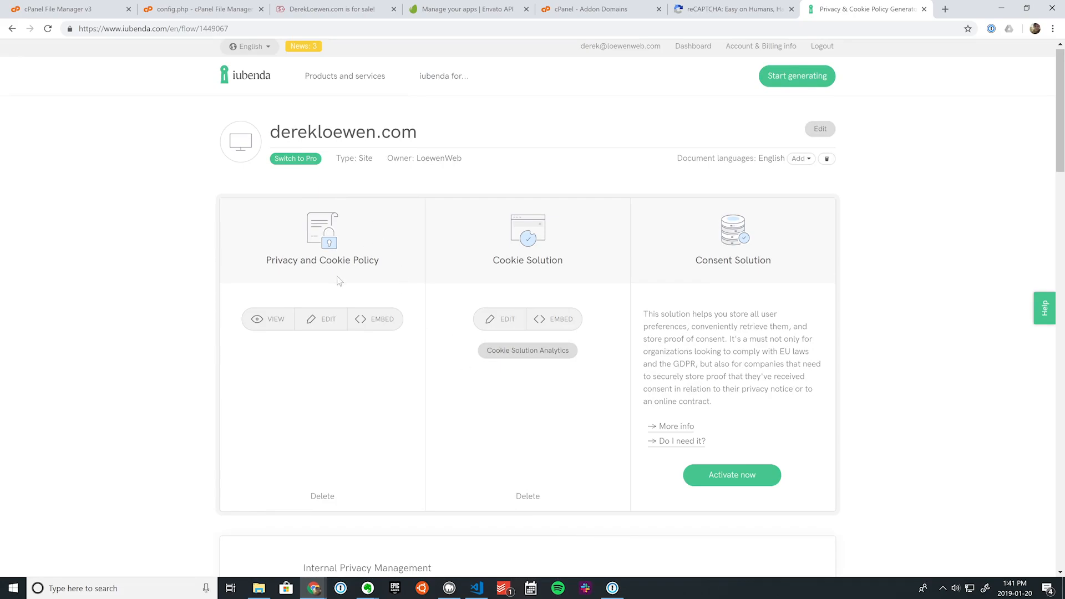
scroll(388, 316, "down", 14)
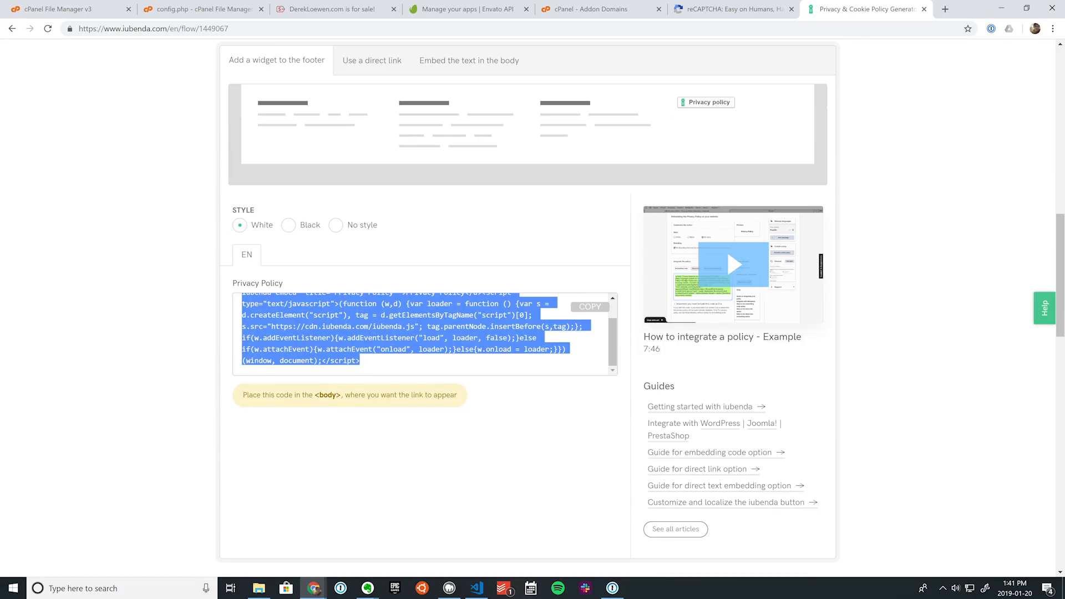
left_click(387, 316)
key("ctrl+a")
triple_click(387, 316)
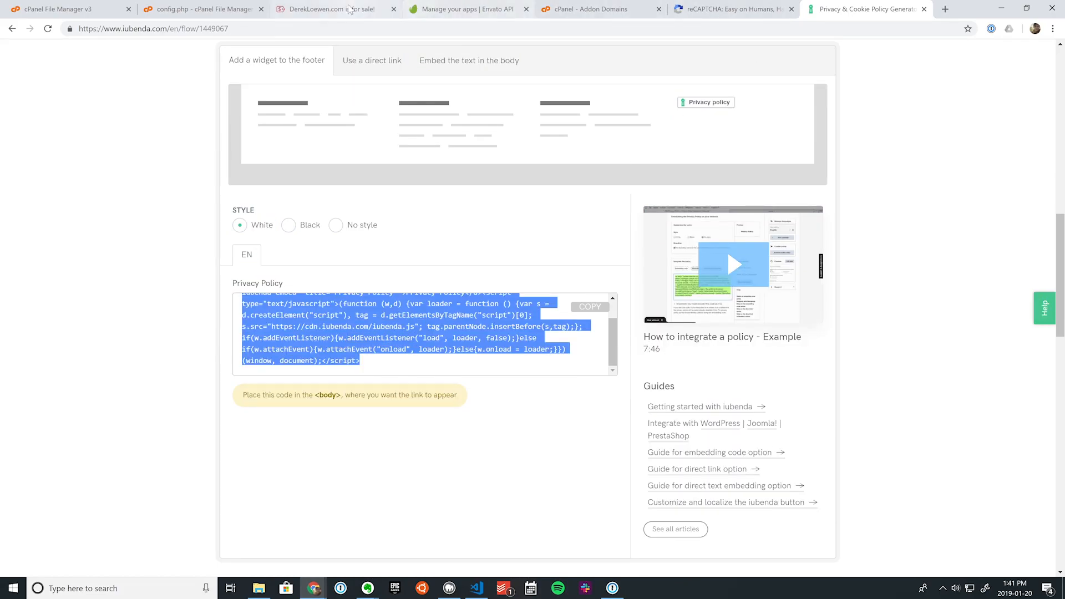
left_click(332, 9)
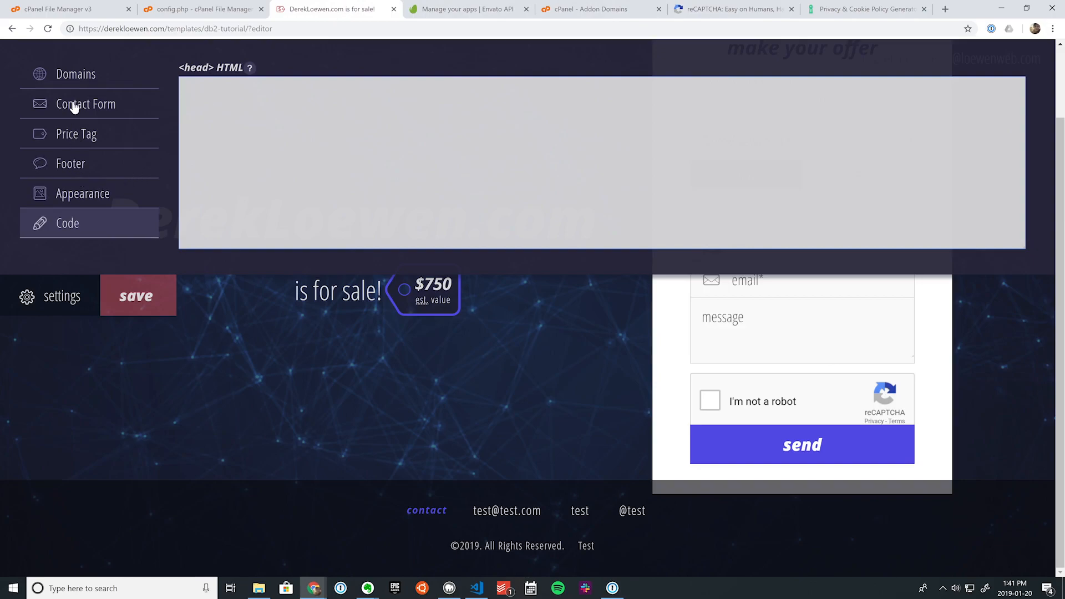
Step: Replace the footer's Privacy Policy Link markup with the pasted iubenda privacy policy script
left_click(72, 161)
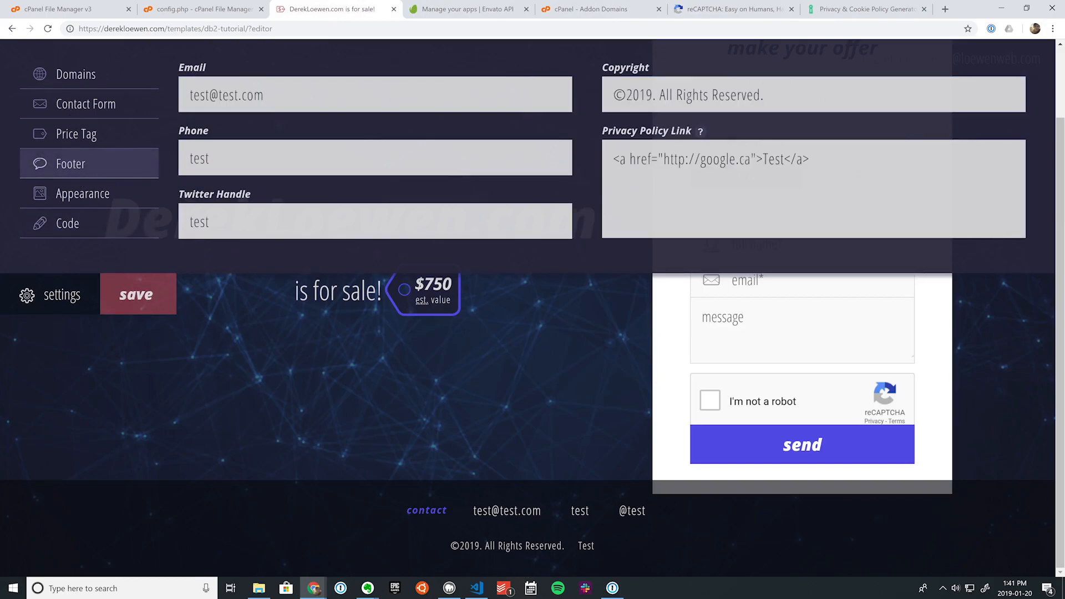
left_click(693, 166)
key("ctrl+a")
key("ctrl+v")
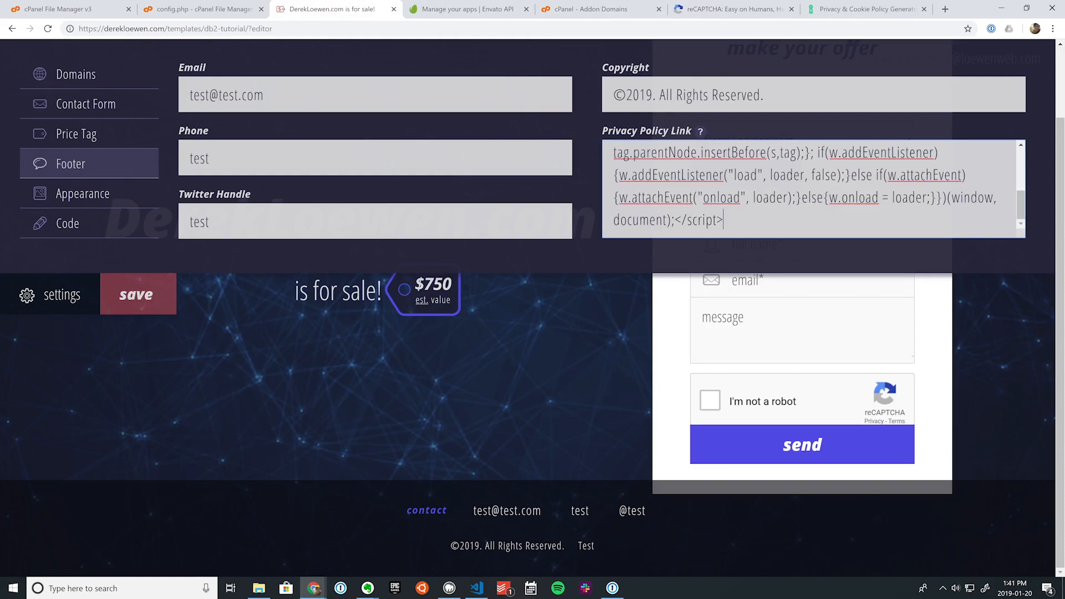
left_click(862, 10)
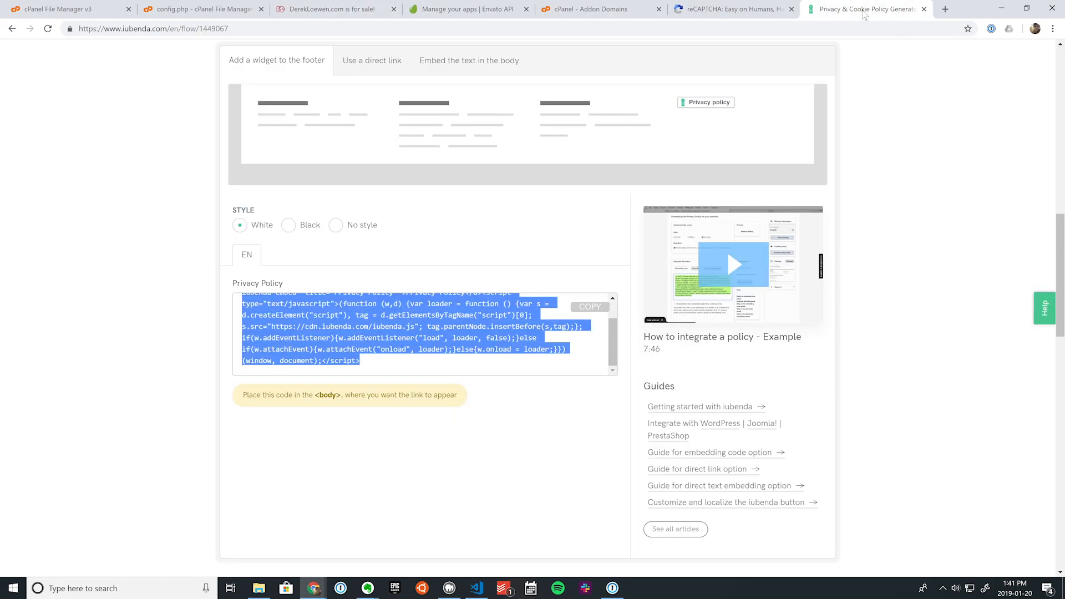
Step: Bring up iubenda's Cookie Solution banner embed code, then return to the editor
scroll(466, 277, "up", 10)
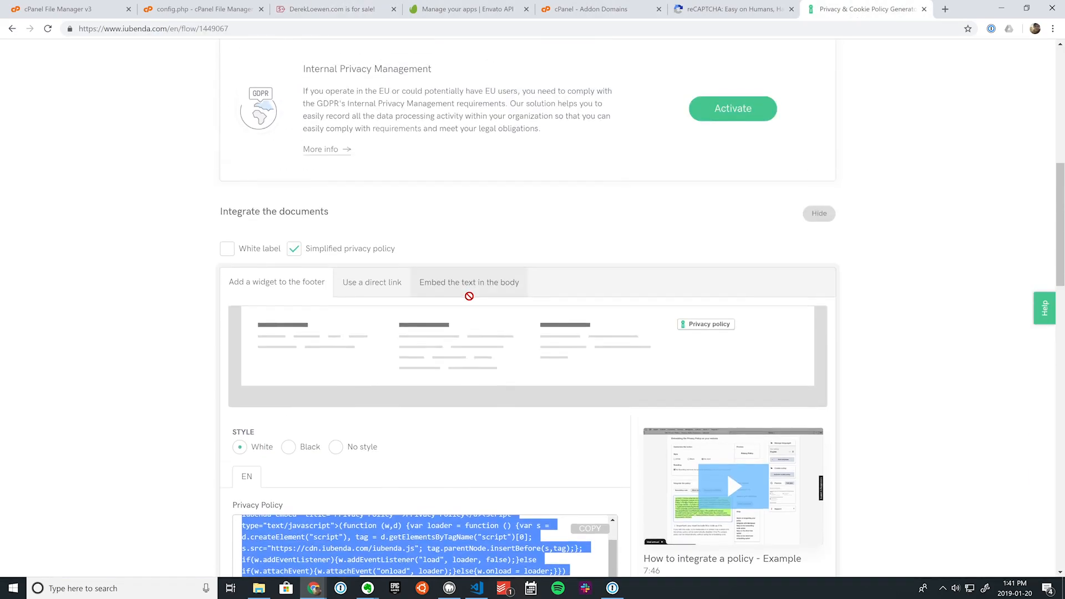
scroll(480, 315, "up", 1)
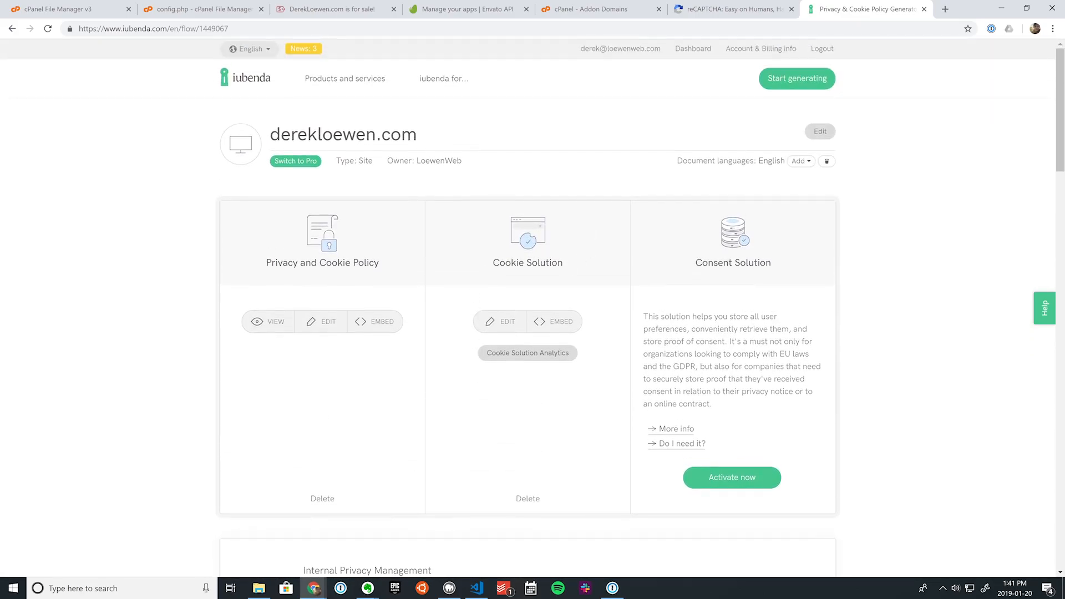
left_click(566, 326)
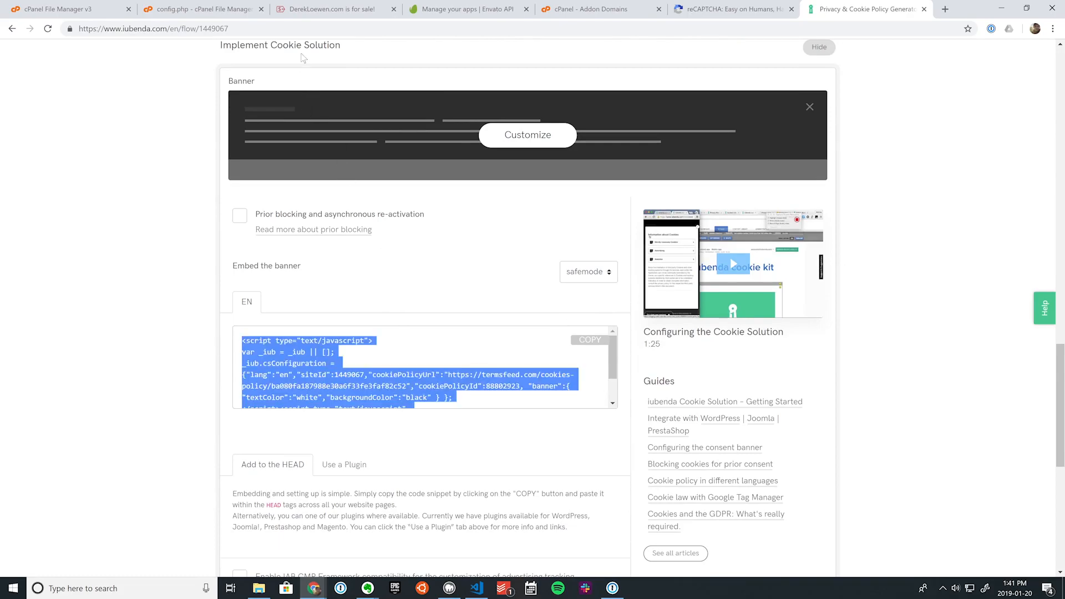
left_click(327, 12)
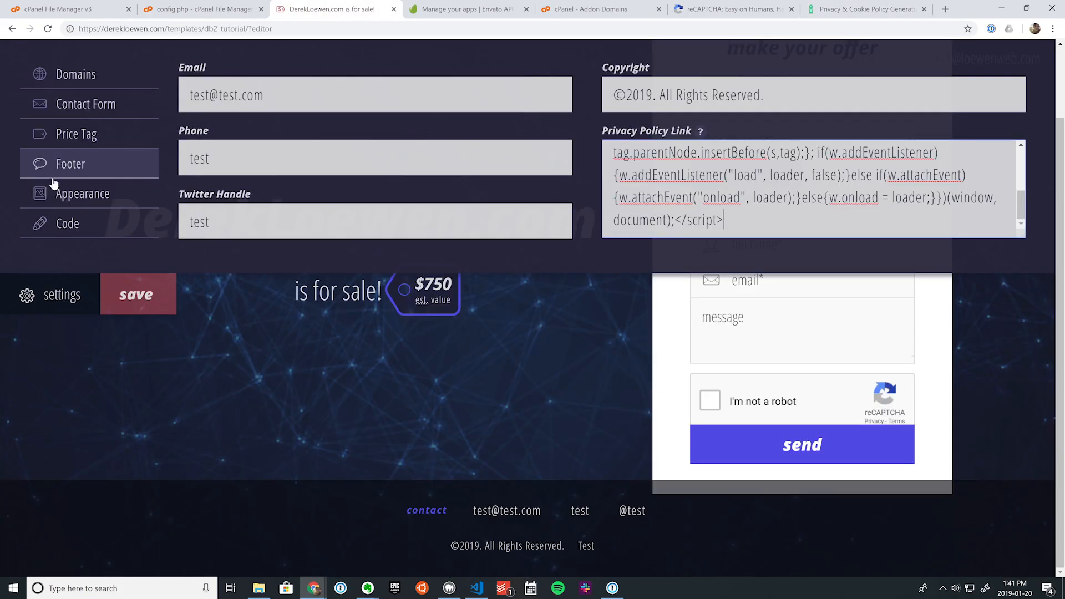
Step: Paste the iubenda cookie banner script into the <head> HTML box, save, and reload
left_click(45, 222)
left_click(216, 92)
type("<script type=\"text/javascript\"> var _iub = _iub || []; _iub.csConfiguration = {\"lang\":\"en\",\"siteId\":1449067,\"cookiePolicyUrl\":\"https://termsfeed.com/cookies-policy/ba080fa187988e30a6f33fe3faf82c52\",\"cookiePolicyId\":88802923, \"banner\":{ \"textColor\":\"white\",\"backgroundColor\":\"black\" } }; </script><script type=\"text/javascript\" src=\"//cdn.iubenda.com/cookie_solution/safemode/iubenda_cs.js\" charset=\"UTF-8\" async></script>")
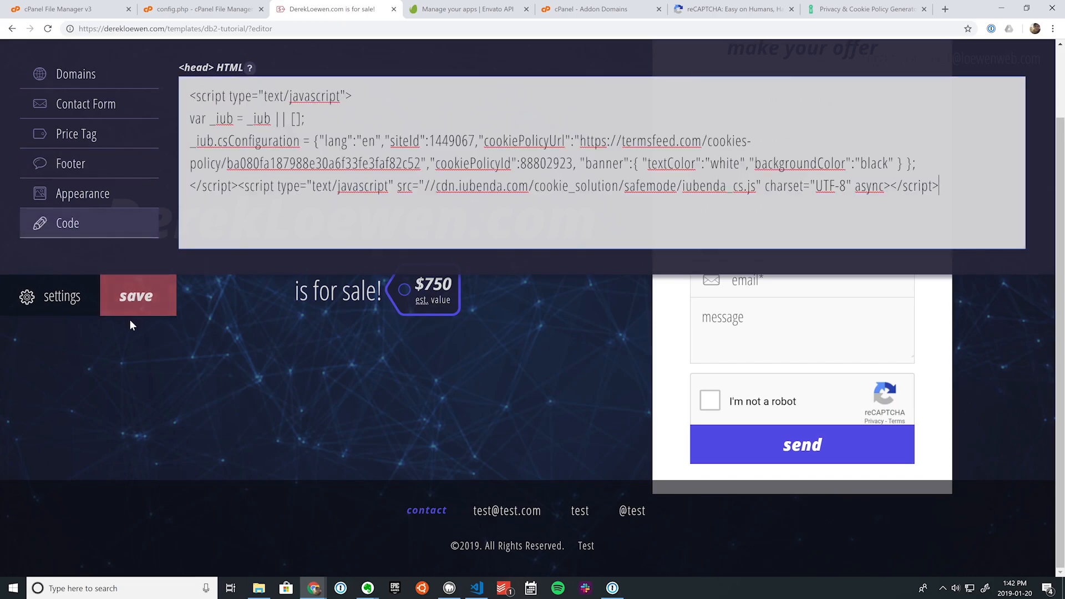
left_click(142, 304)
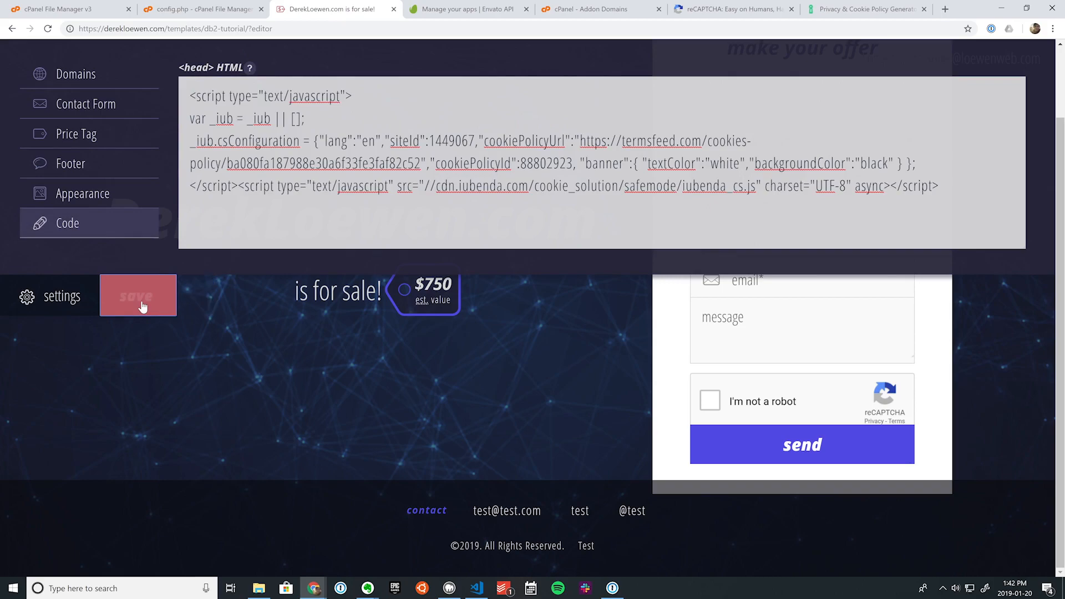
left_click(47, 29)
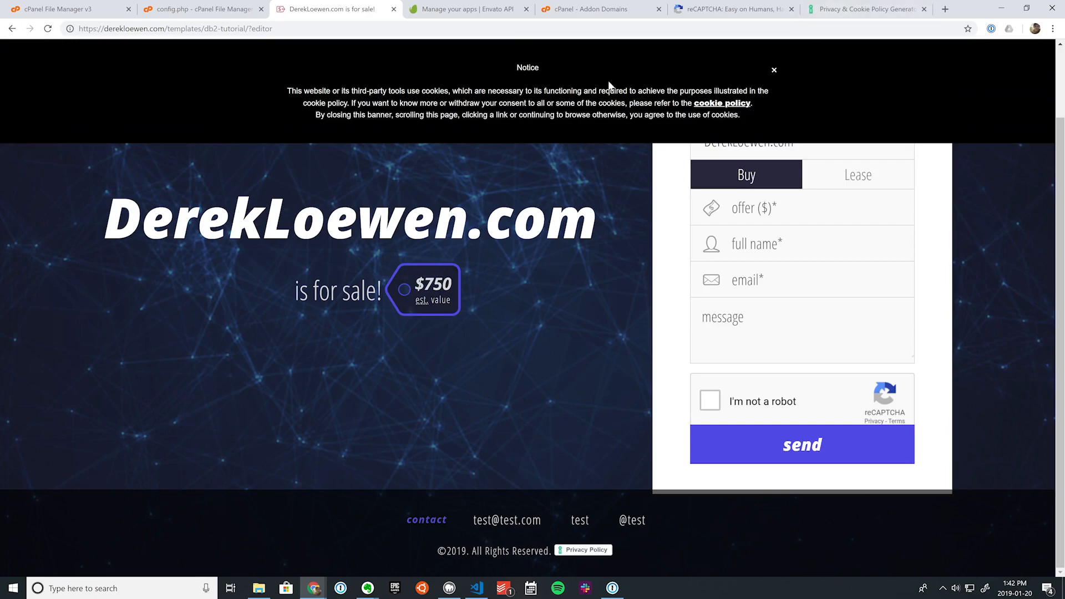
Step: Review the site's cookie policy and the iubenda privacy policy for derekloewen.com, then close both
left_click(732, 103)
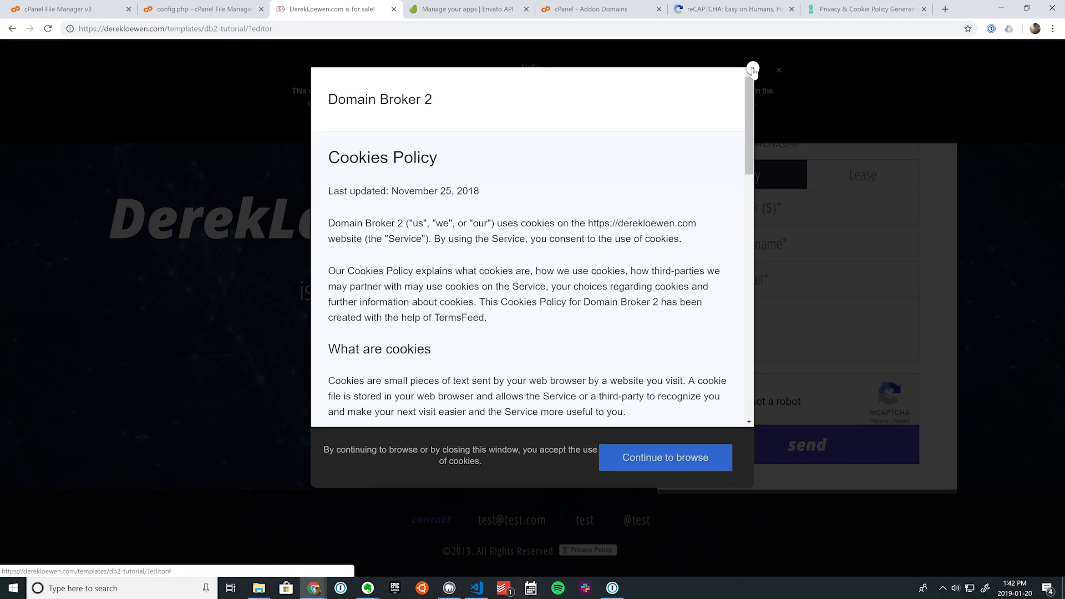
left_click(752, 69)
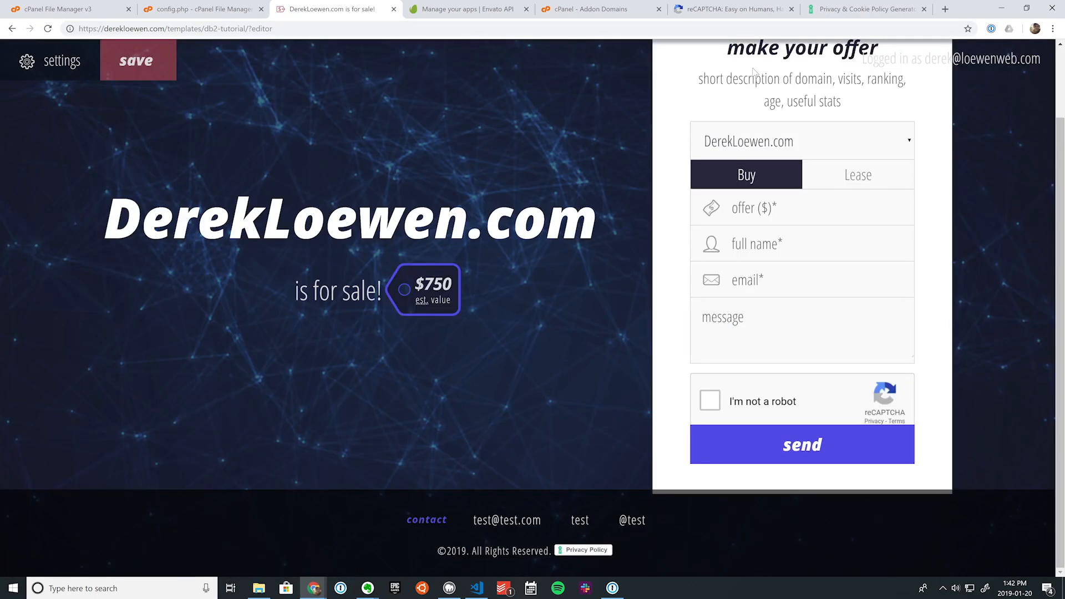
left_click(580, 549)
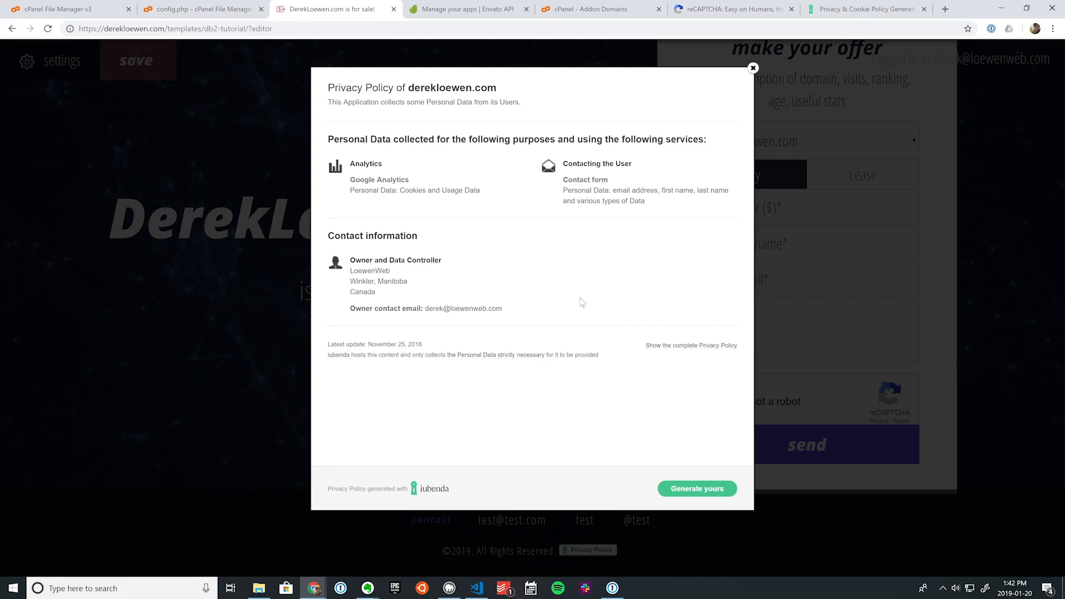
left_click(752, 68)
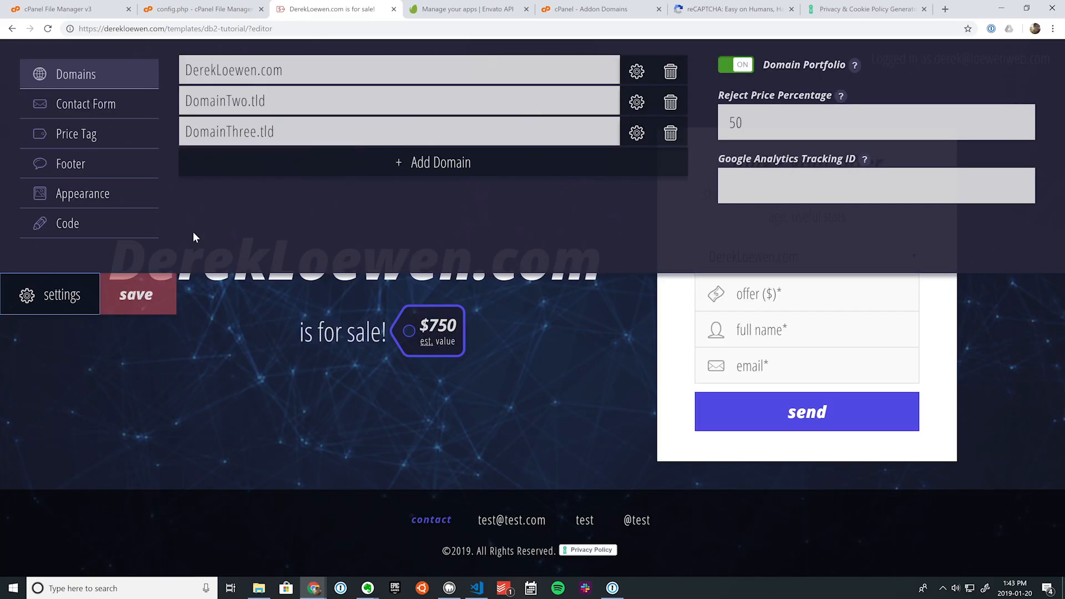
Step: Set DomainTwo.tld's Purchase Type Field to OFF, then collapse the settings panel
left_click(636, 71)
scroll(638, 74, "down", 2)
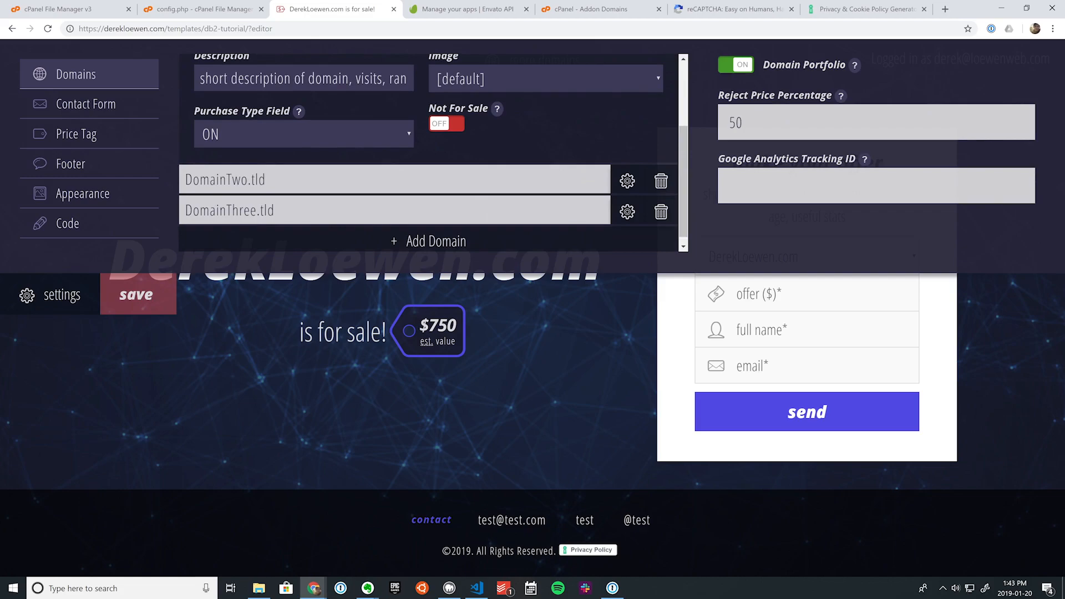
scroll(433, 152, "up", 2)
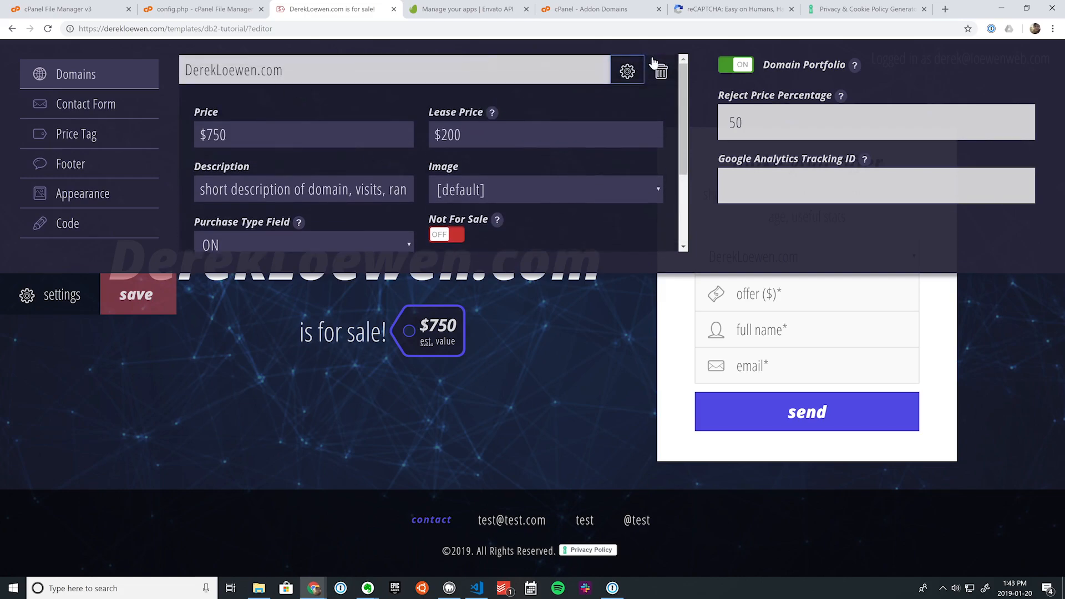
scroll(481, 168, "down", 2)
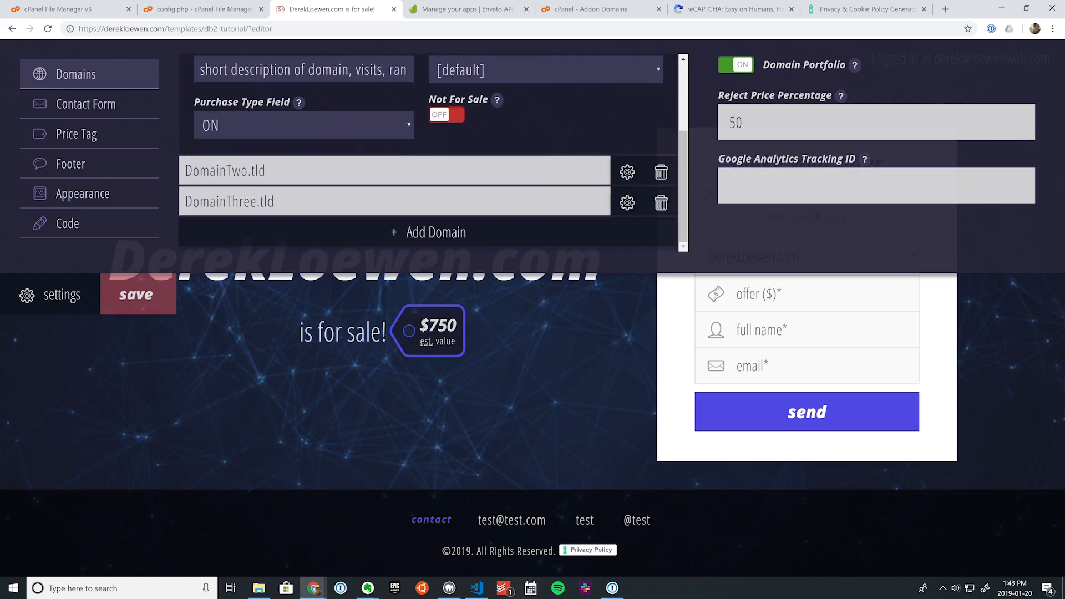
left_click(627, 172)
scroll(620, 209, "down", 3)
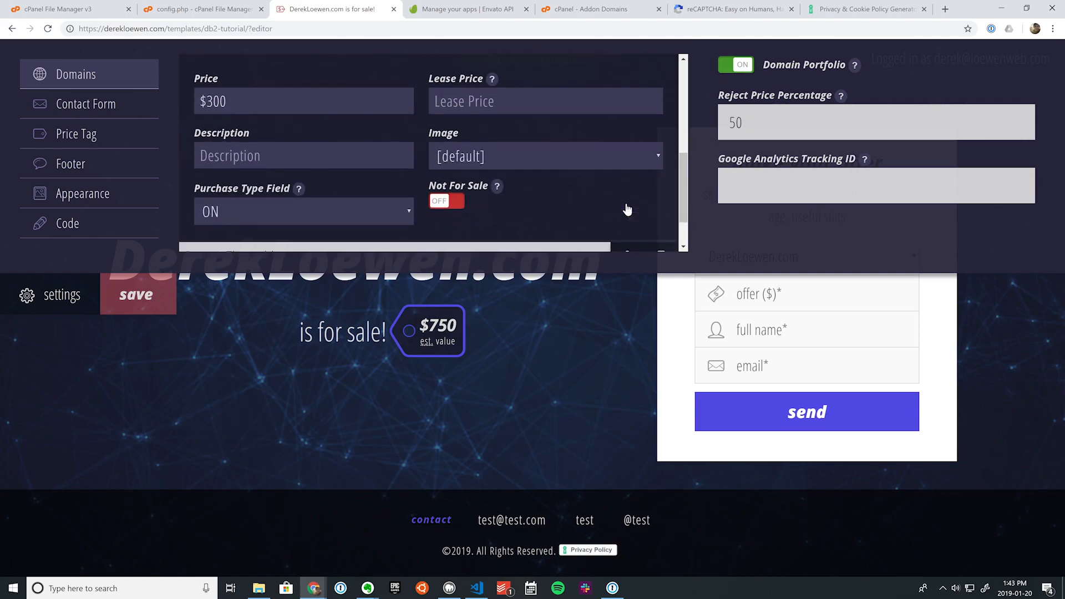
left_click(303, 211)
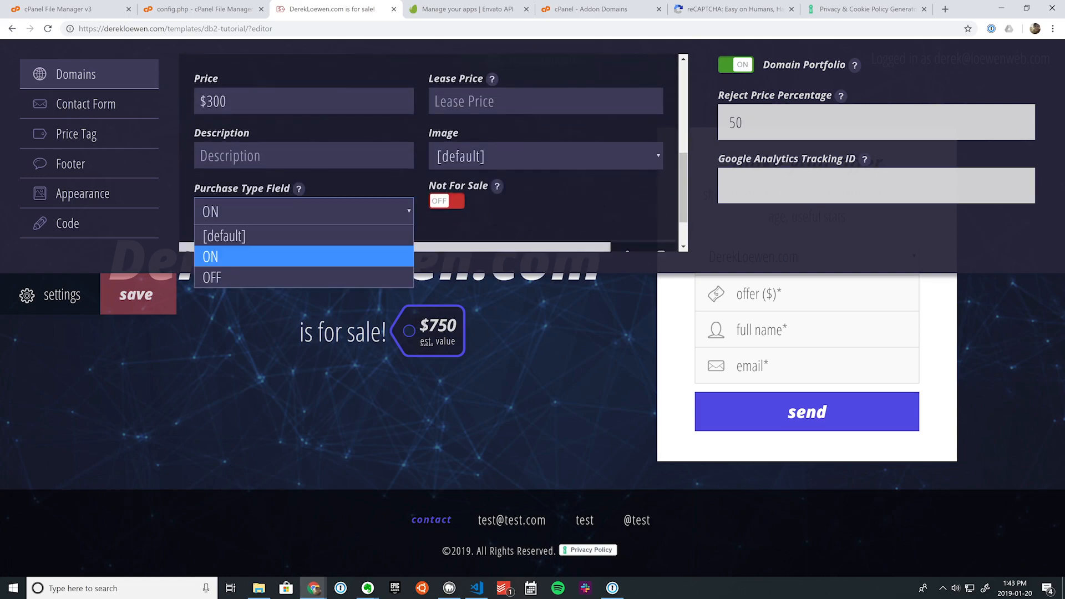
left_click(299, 272)
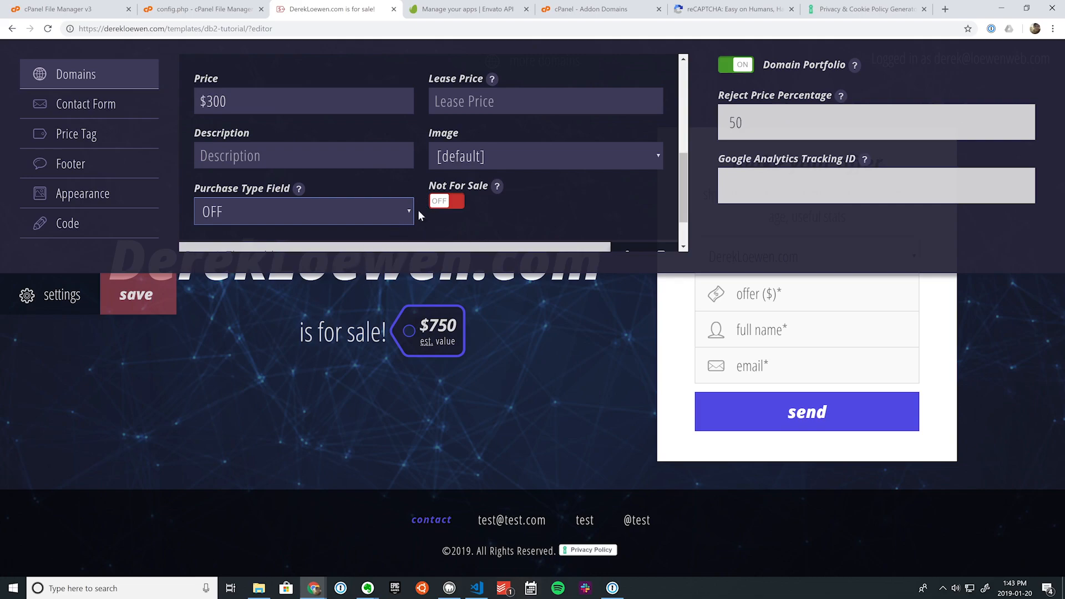
left_click(59, 296)
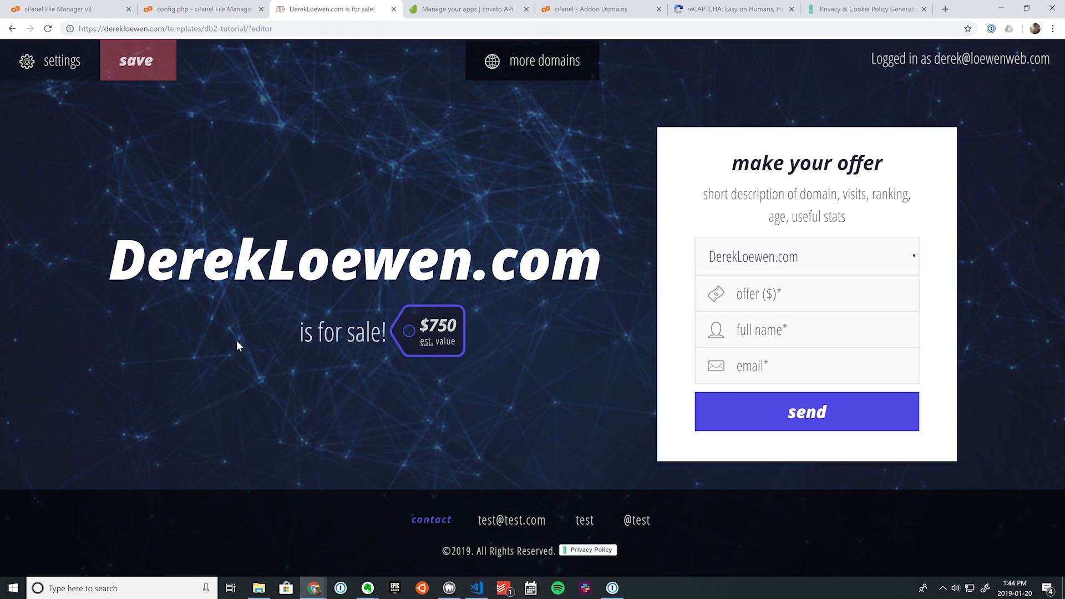
Step: Rename DomainTwo.tld to db2testdomain.com, with price $1,000 and lease price $500
left_click(55, 61)
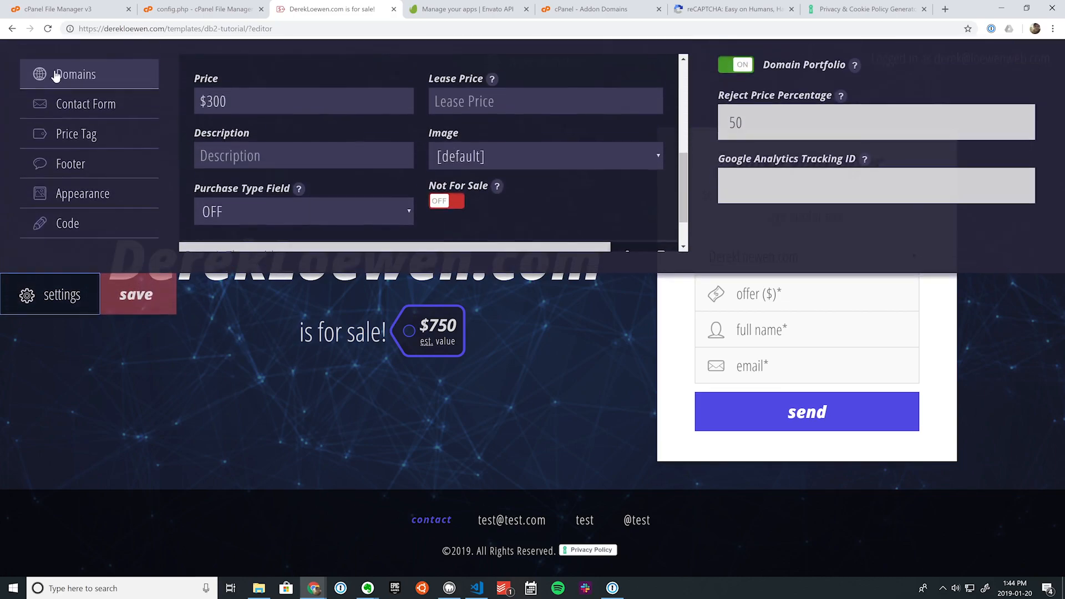
scroll(353, 176, "up", 3)
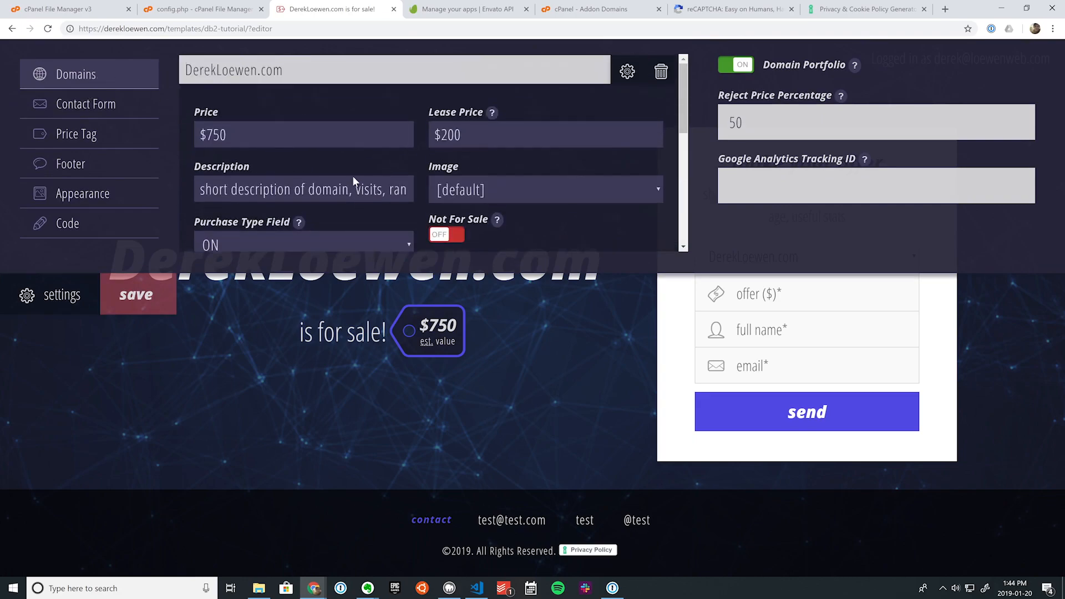
left_click(627, 72)
left_click_drag(277, 102, 59, 59)
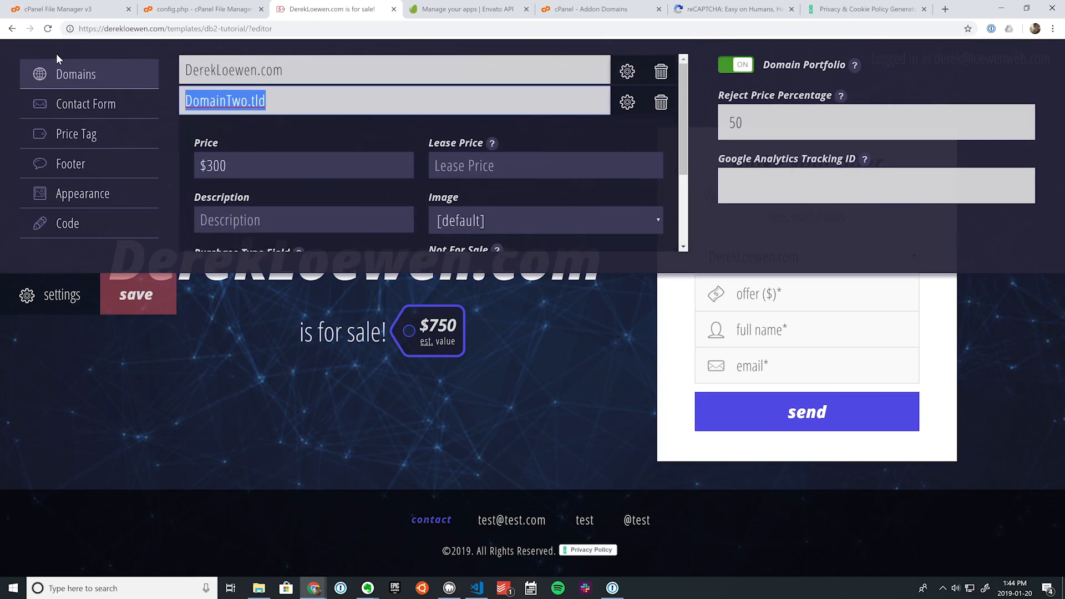
type("db2testdomain.com")
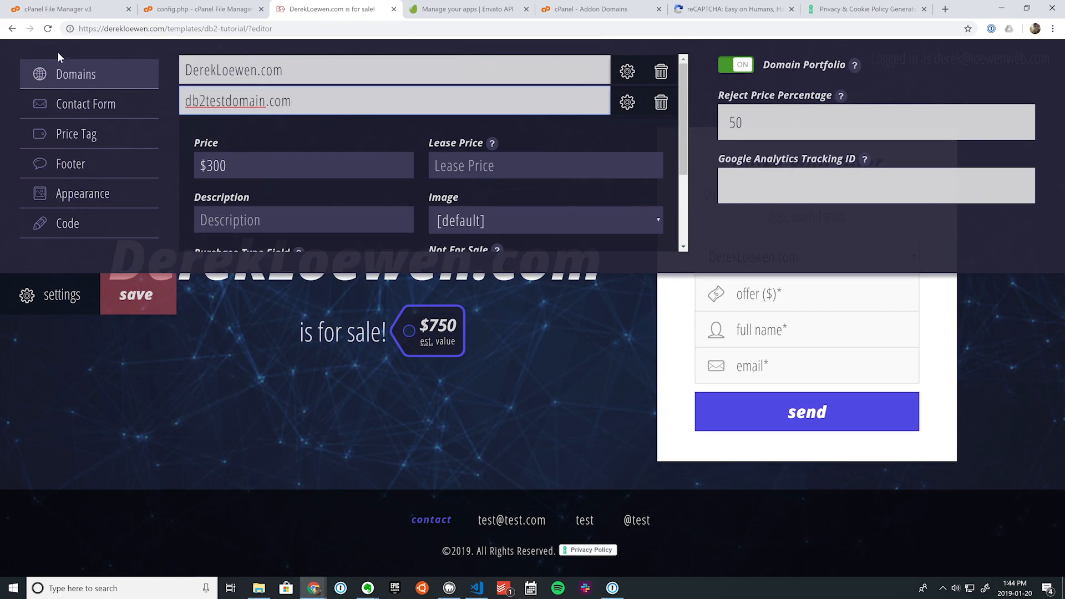
left_click_drag(206, 166, 213, 166)
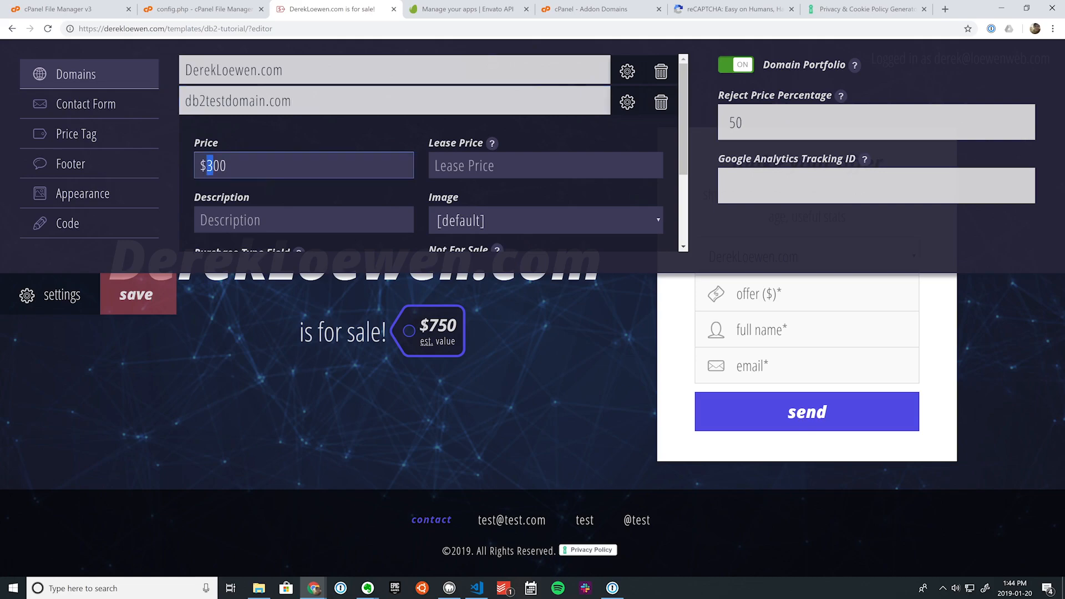
type("10")
key("Left")
type(",")
key("Tab")
type("z")
key("BackSpace")
type("$500")
Step: Give db2testdomain.com the tabletop image and Purchase Type ON, then save
scroll(458, 161, "down", 2)
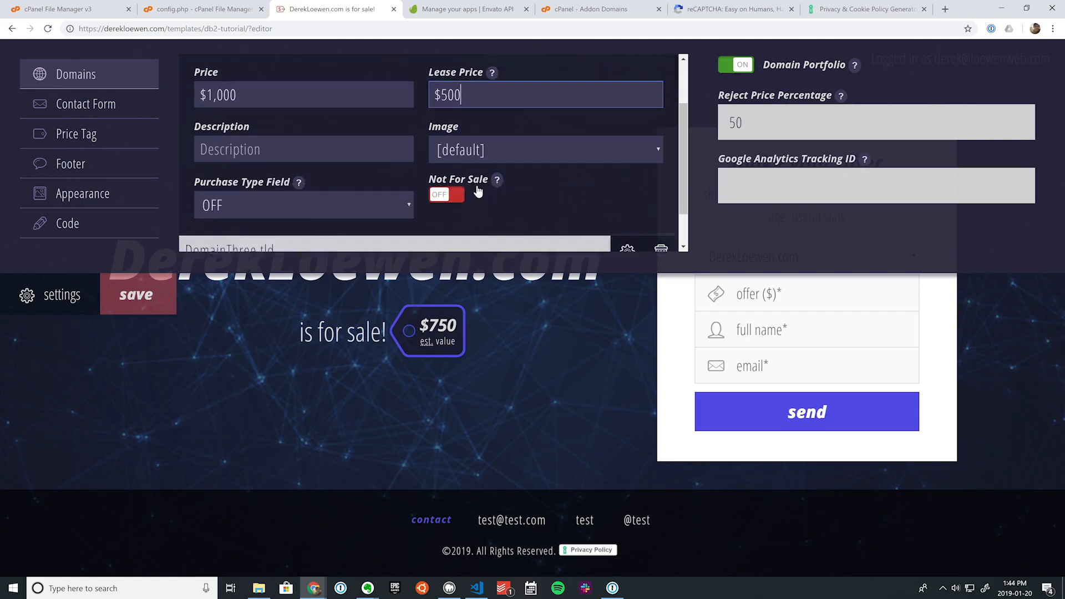
left_click(477, 110)
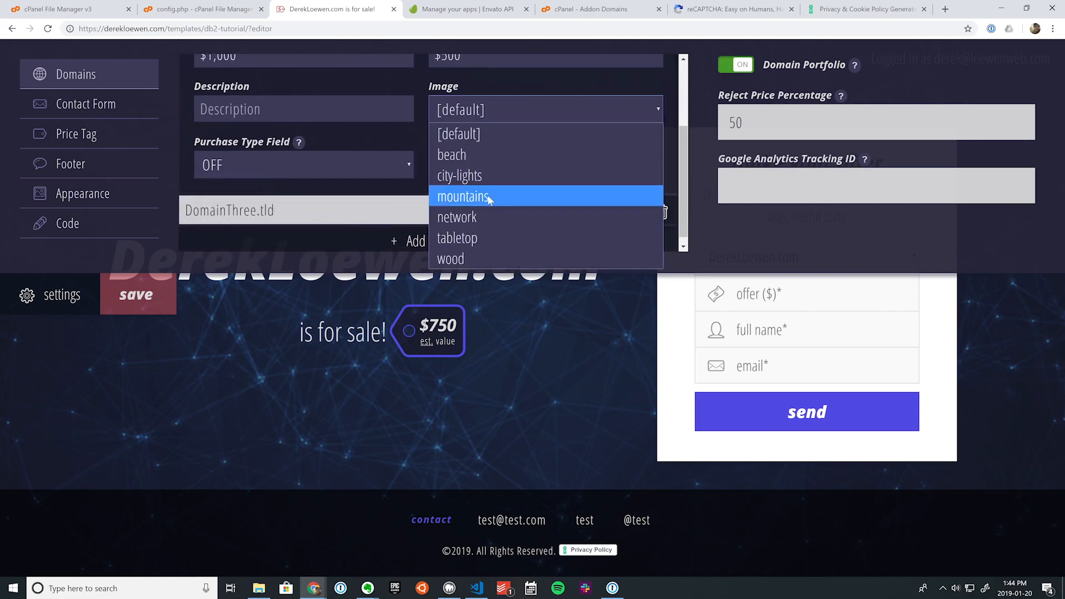
left_click(471, 238)
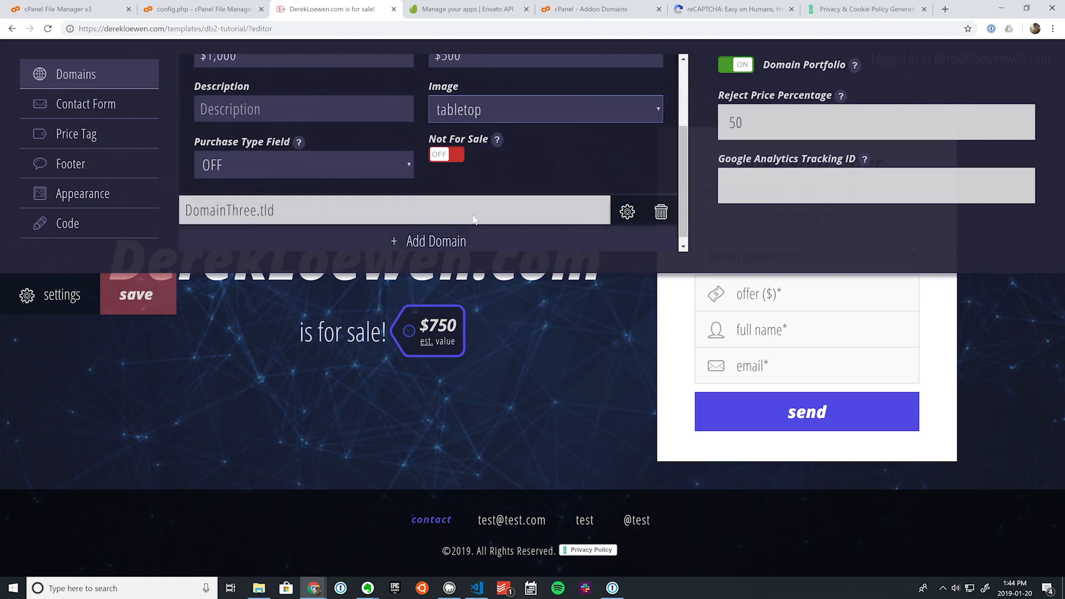
left_click(303, 165)
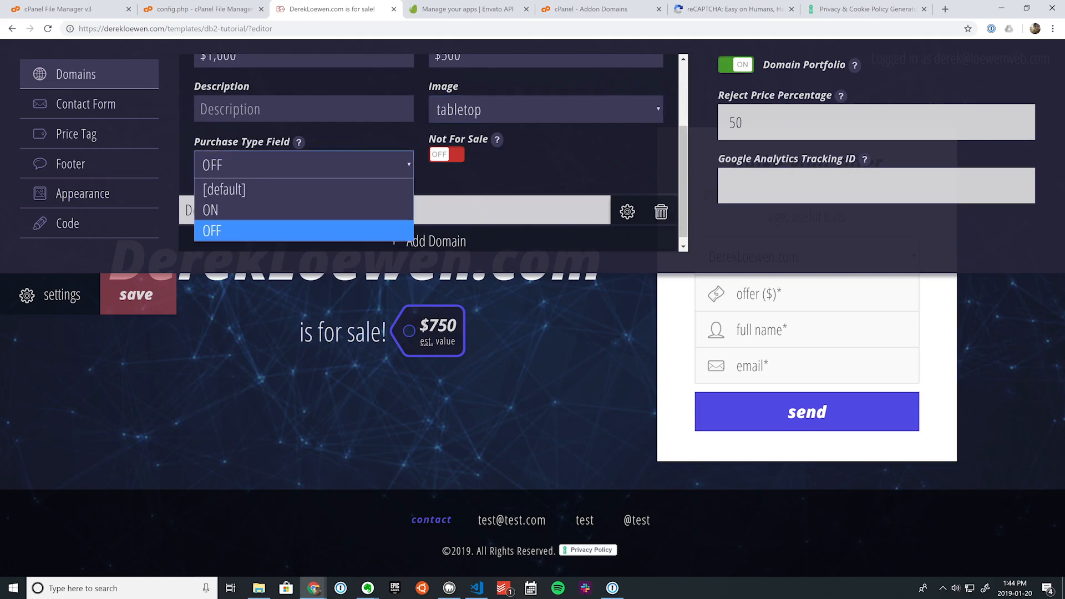
left_click(281, 209)
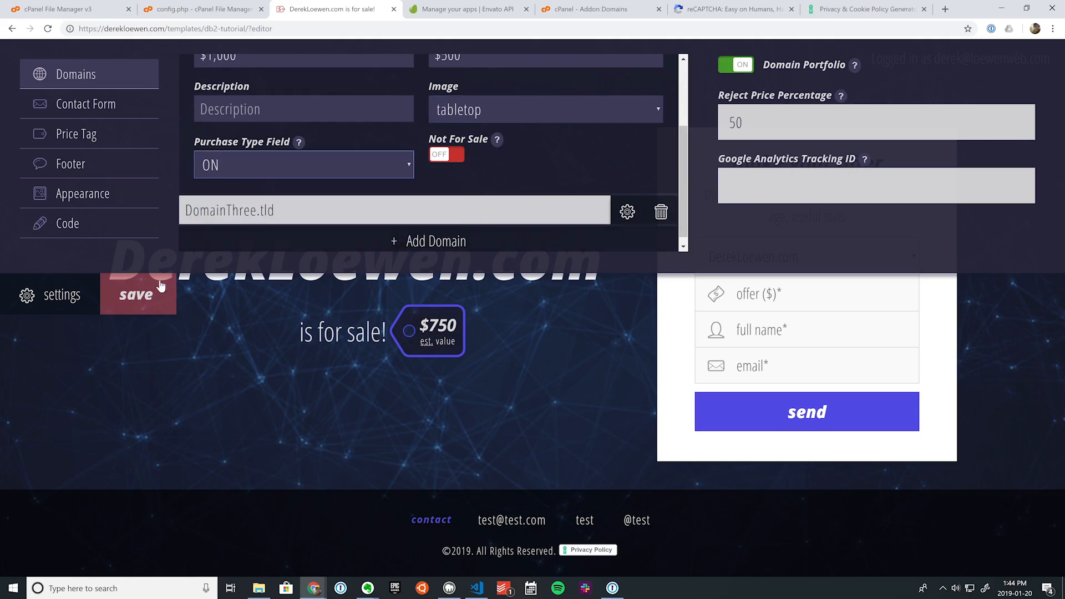
left_click(139, 296)
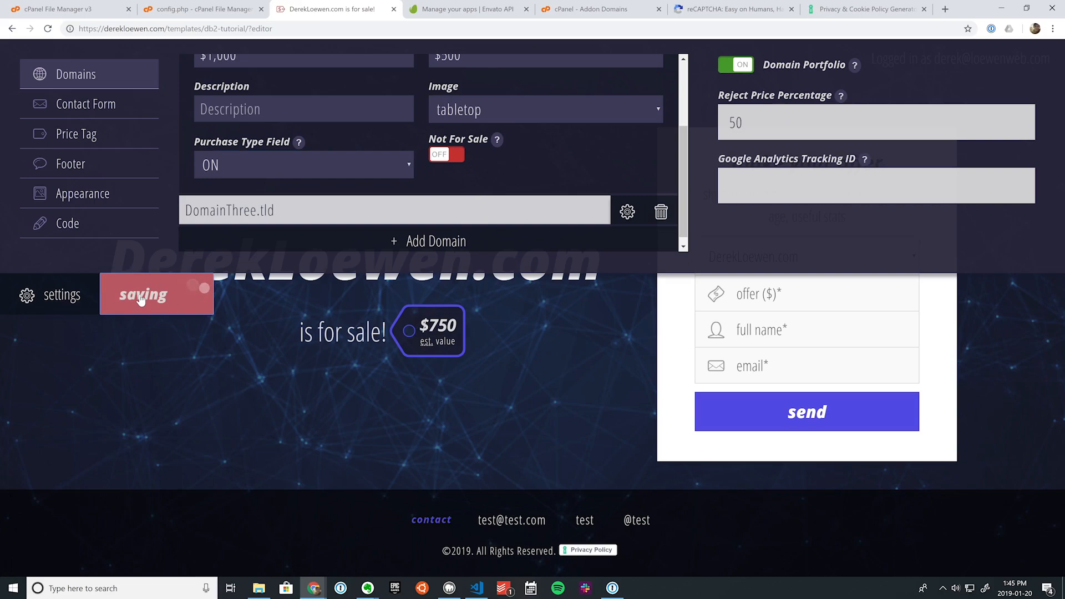
left_click(83, 296)
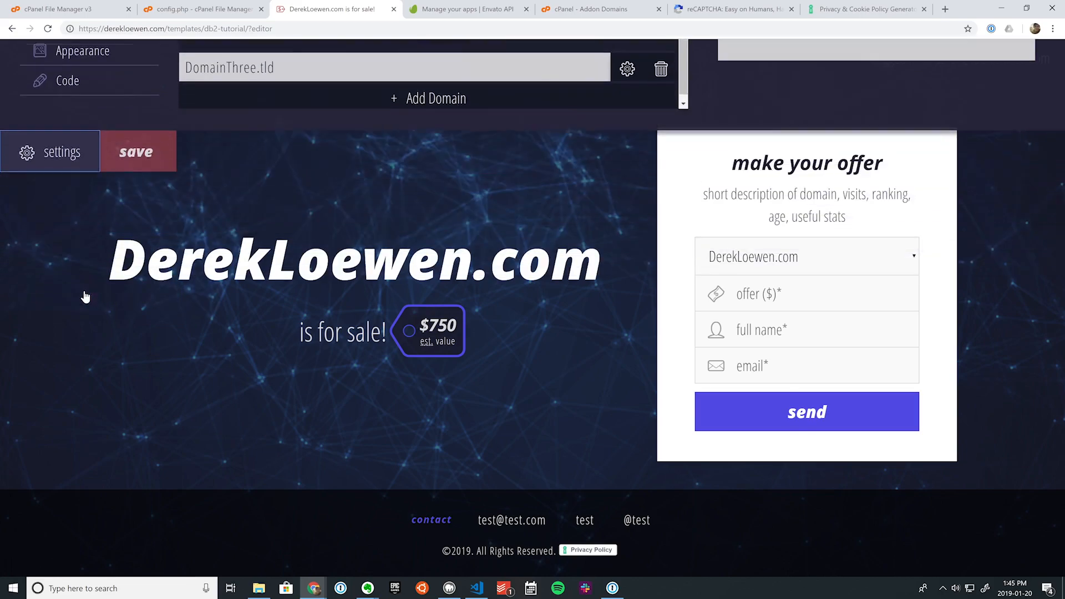
Step: Confirm db2testdomain.com is in the 'more domains' list, then go to cPanel's Addon Domains page
left_click(542, 49)
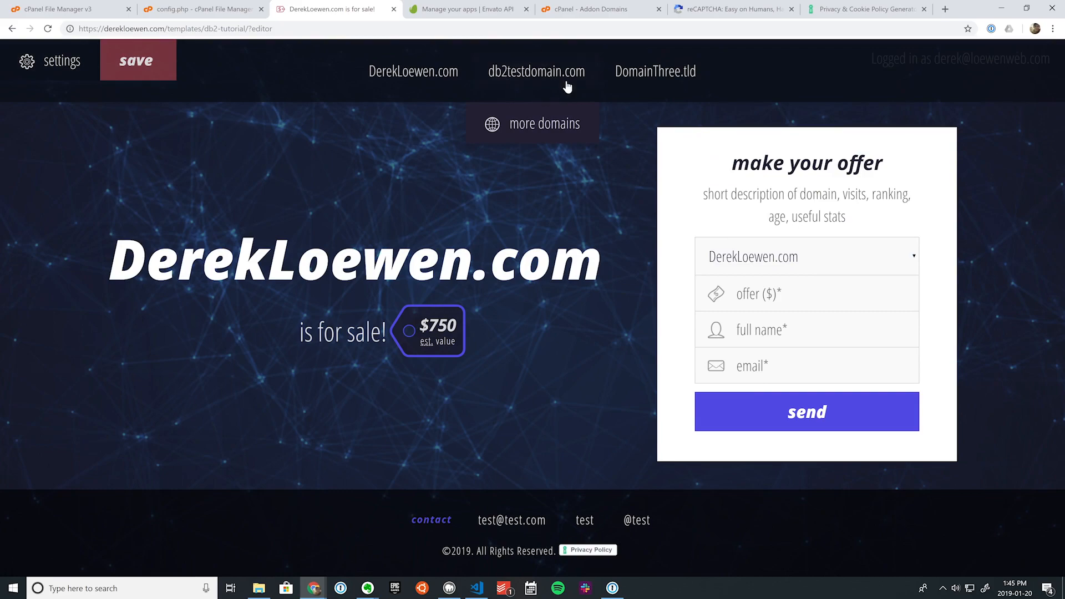
left_click(530, 124)
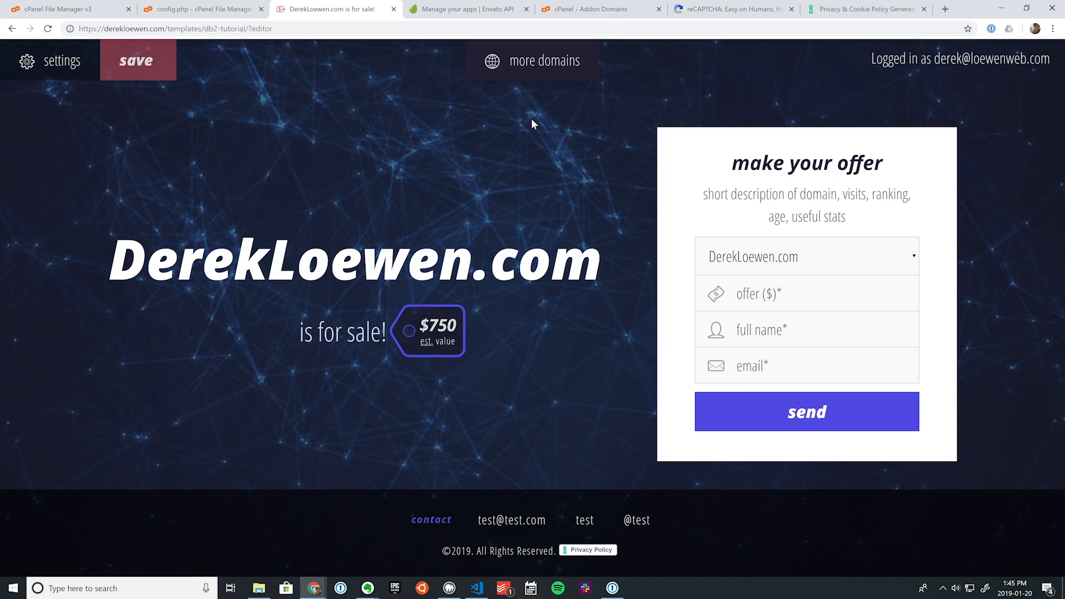
left_click(591, 9)
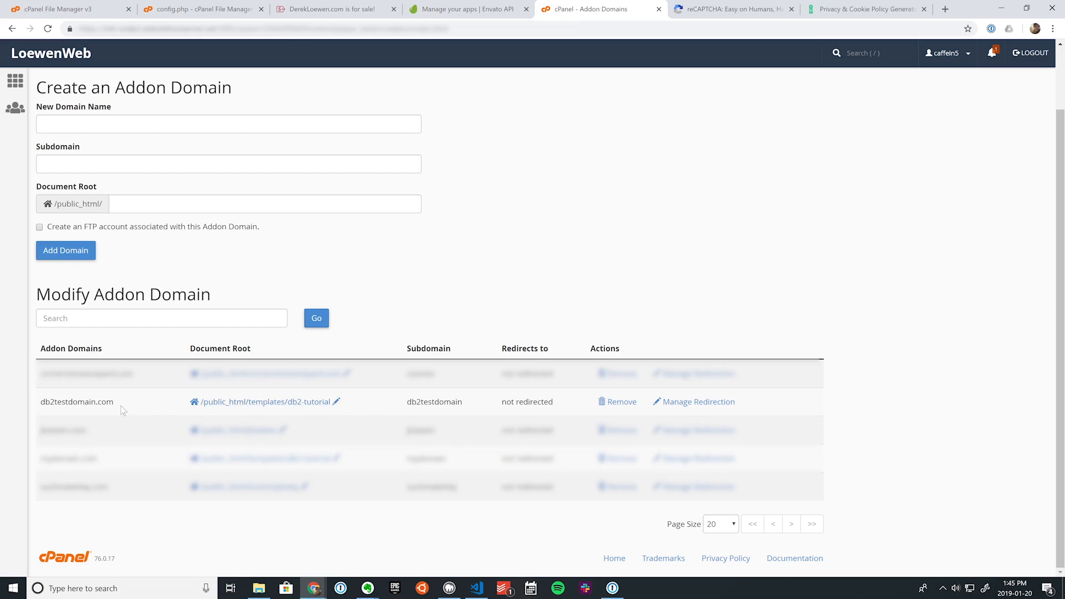
left_click(89, 125)
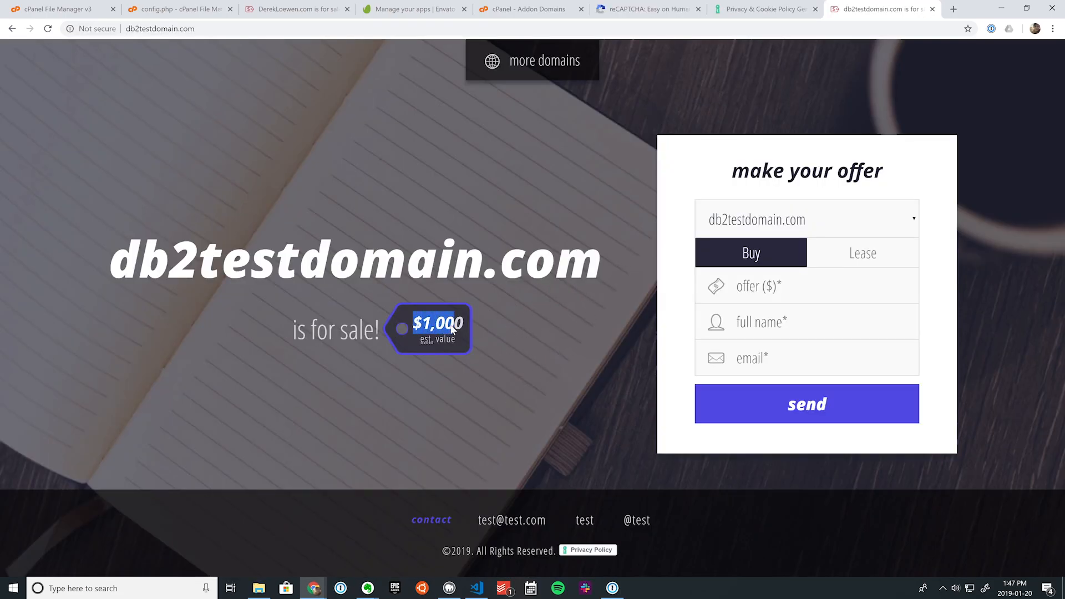
Step: Switch db2testdomain.com's offer form from buying to the $500 monthly lease
left_click(853, 260)
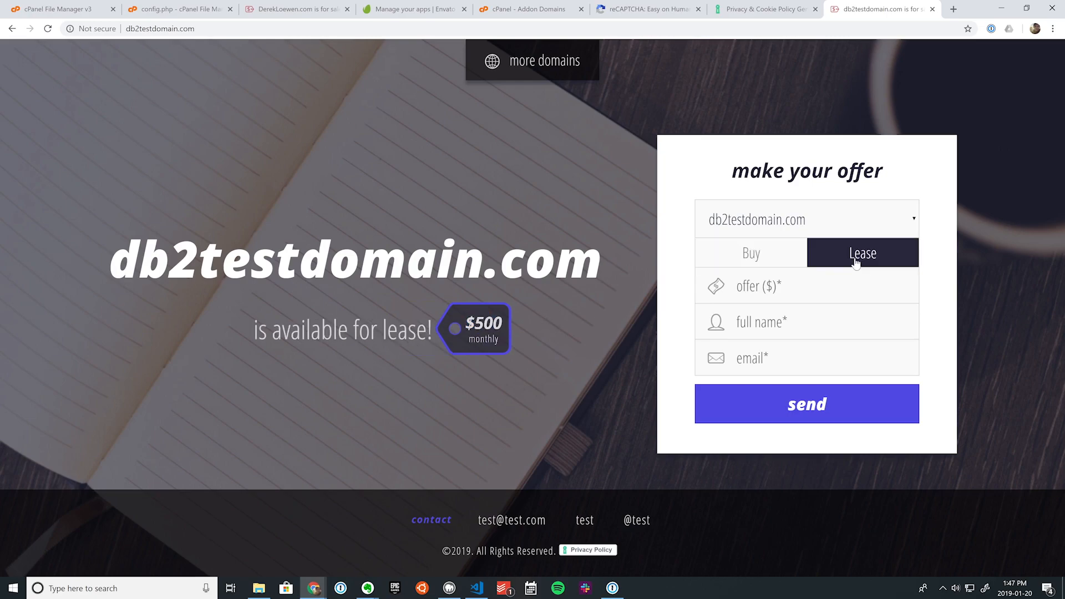
left_click(768, 263)
left_click(833, 261)
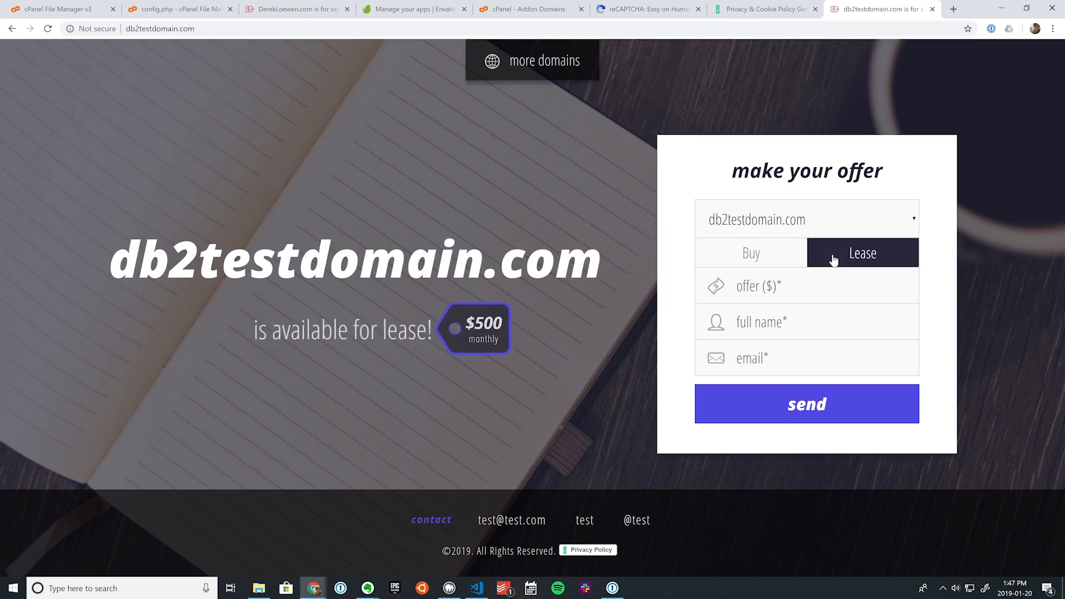